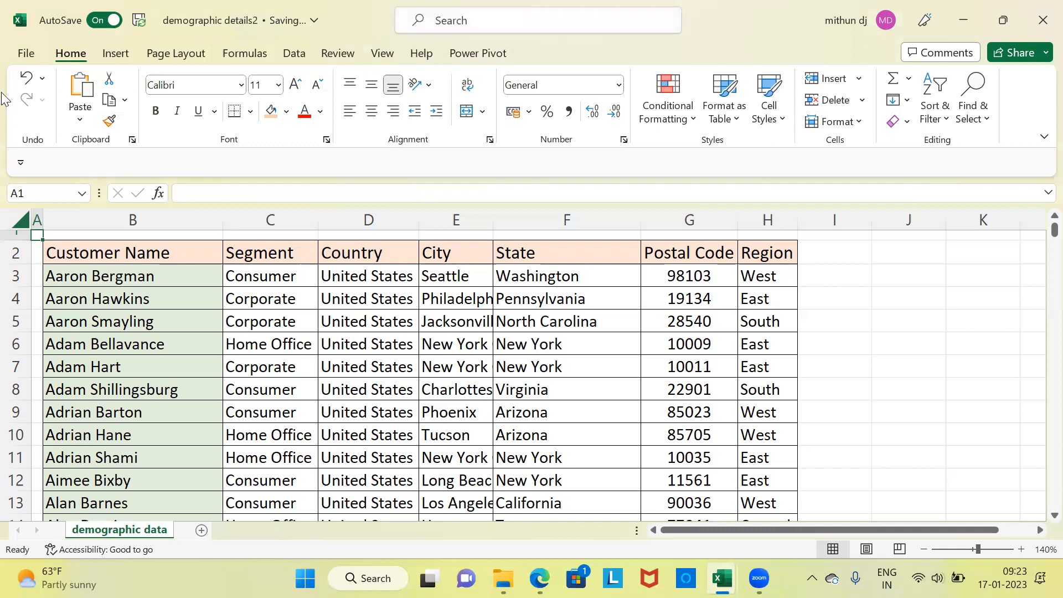
# Display the Power Pivot commands in the demographic details2 workbook
pyautogui.hotkey('alt', 'Tab')
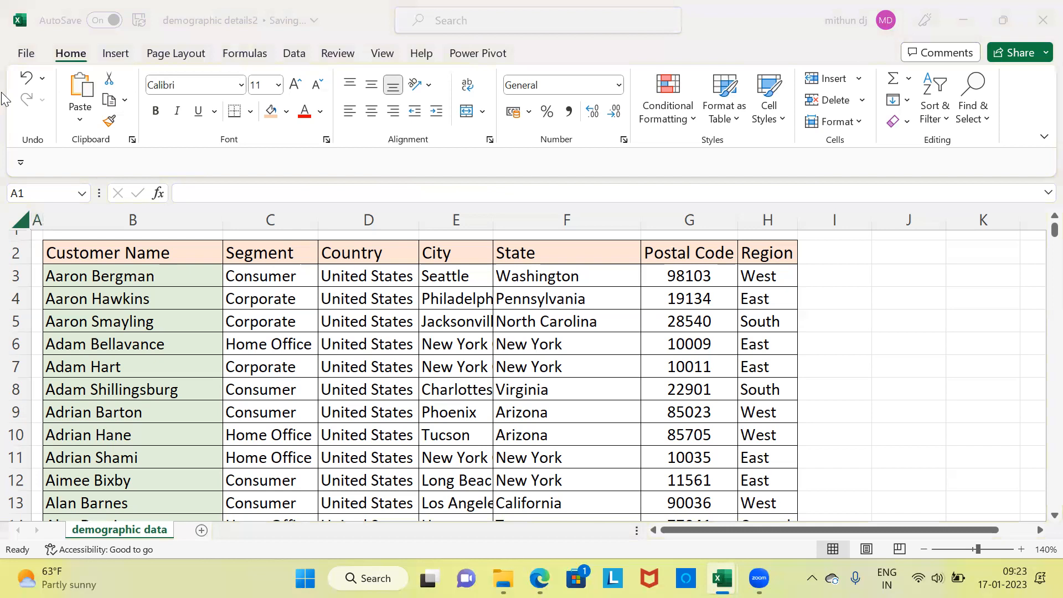
pyautogui.click(468, 61)
pyautogui.click(469, 55)
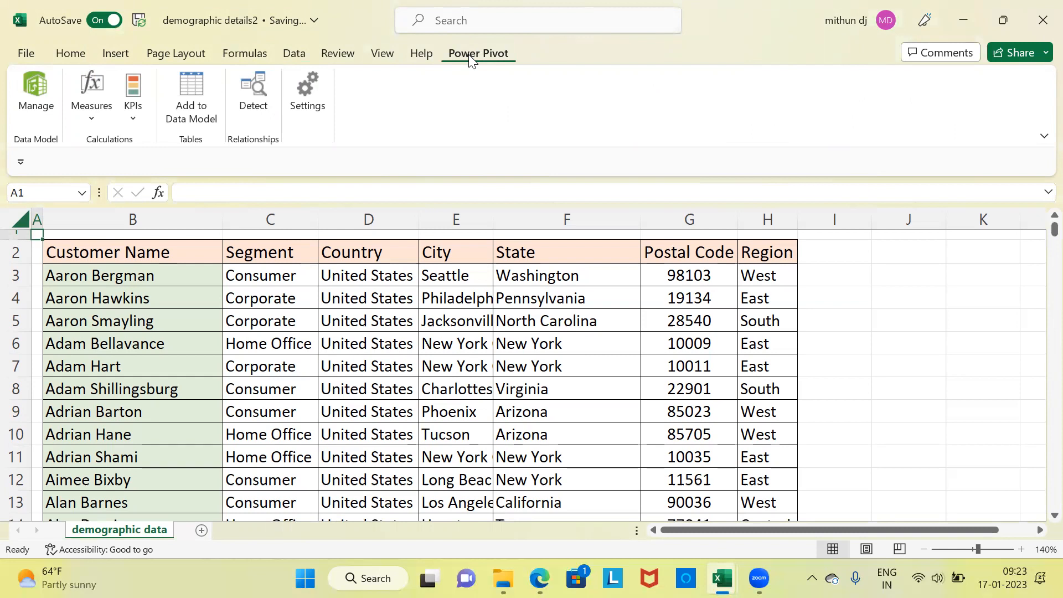
# Check in the Excel options' COM add-ins list whether Microsoft Power Pivot for Excel is enabled, and leave without changes
pyautogui.click(27, 54)
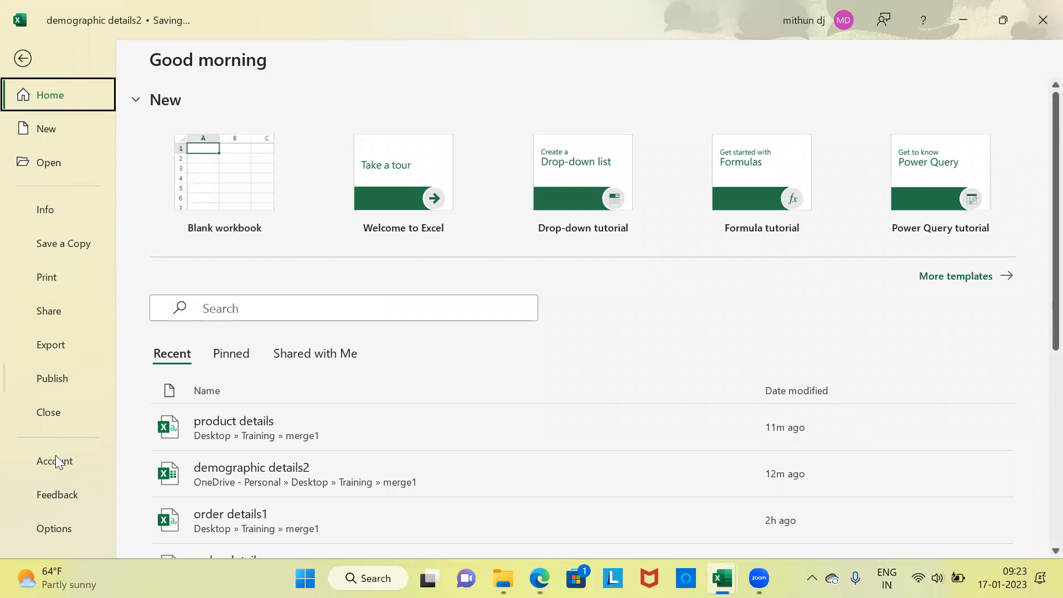
pyautogui.click(51, 529)
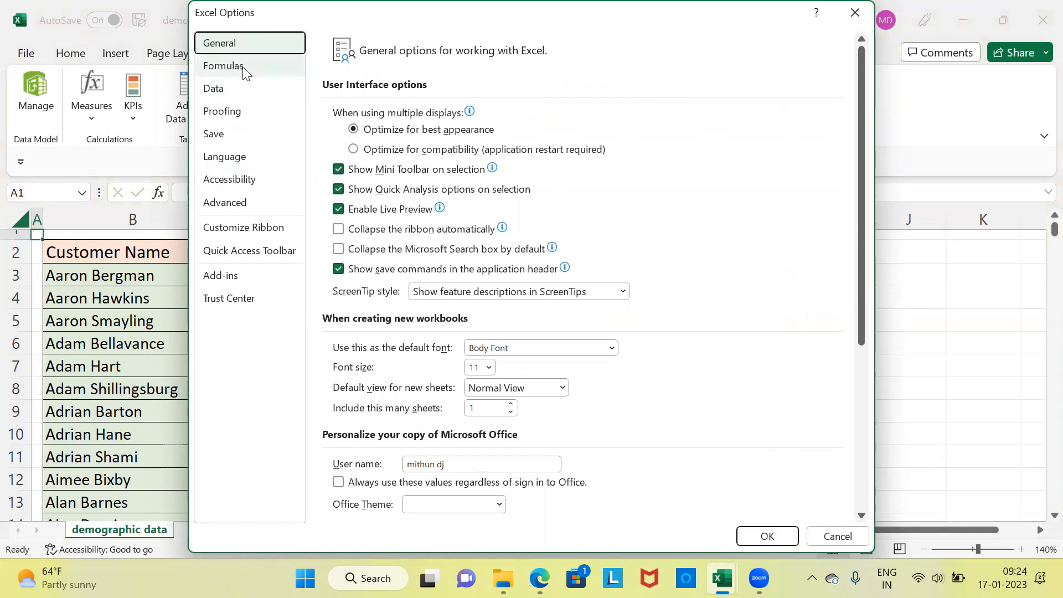
pyautogui.click(240, 87)
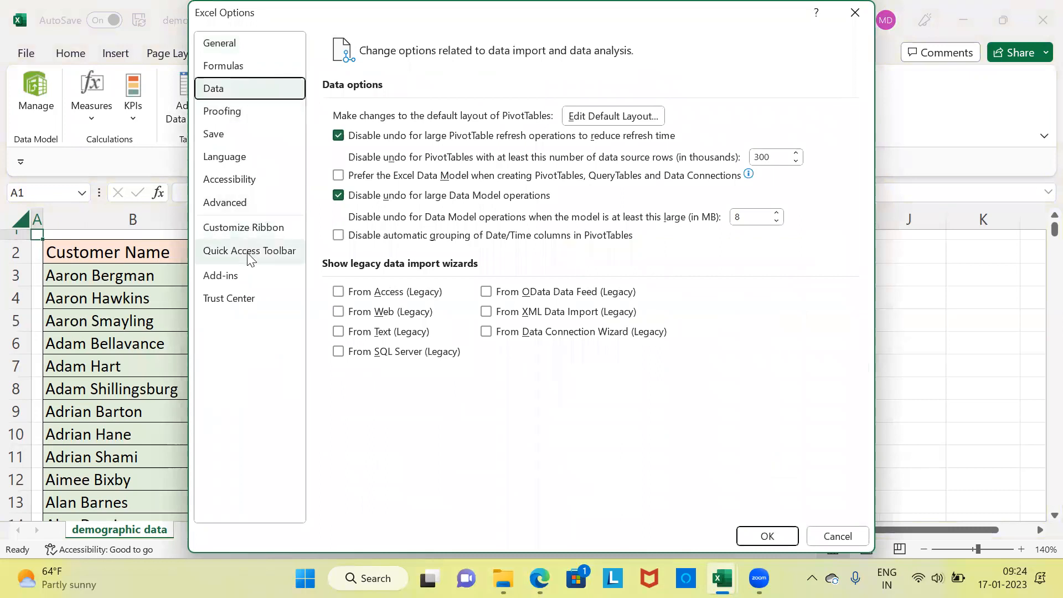
pyautogui.click(235, 282)
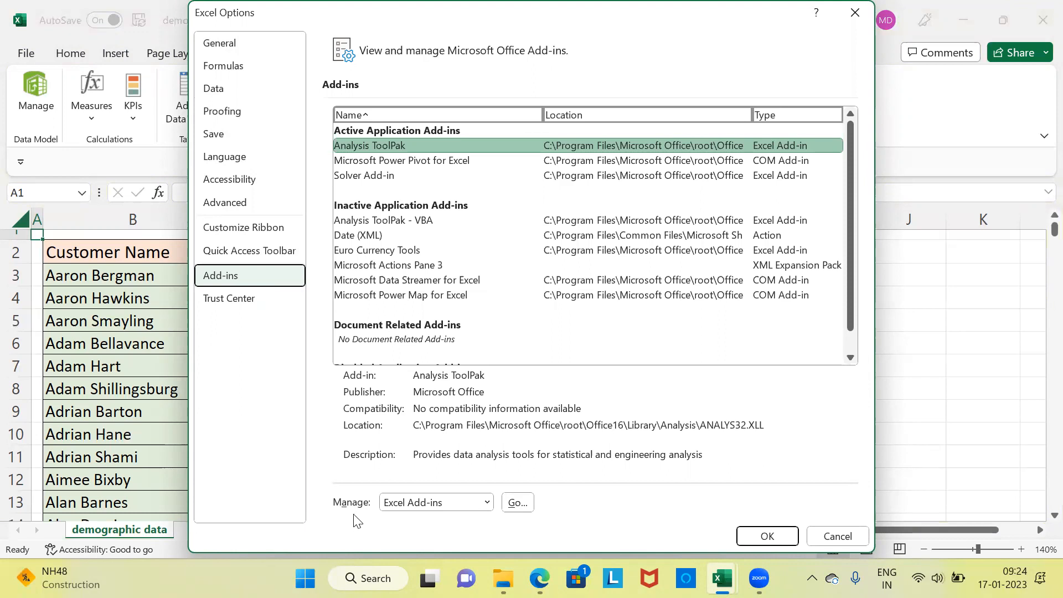
pyautogui.click(486, 505)
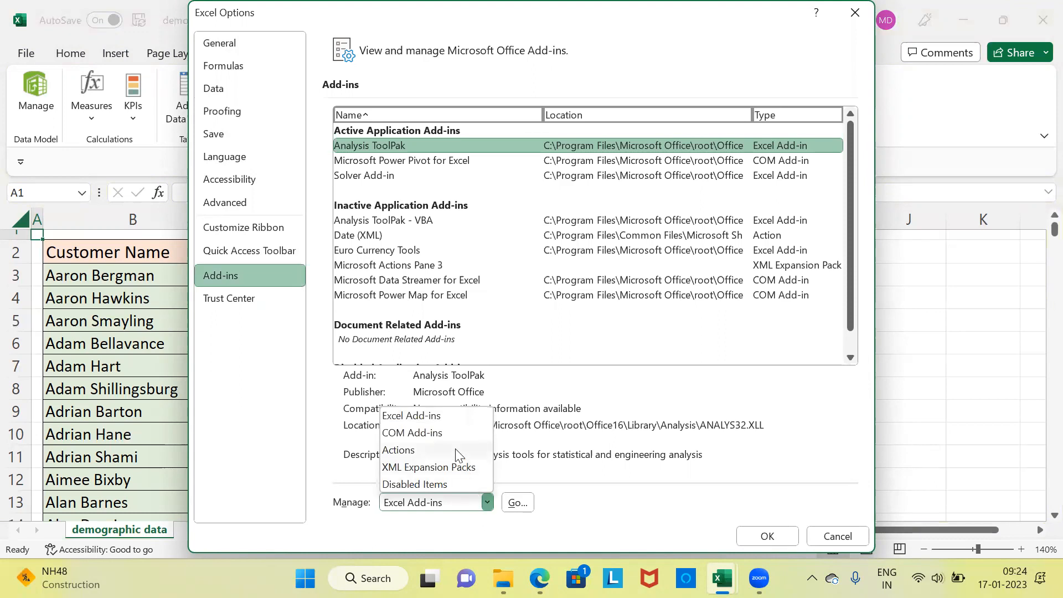
pyautogui.click(426, 437)
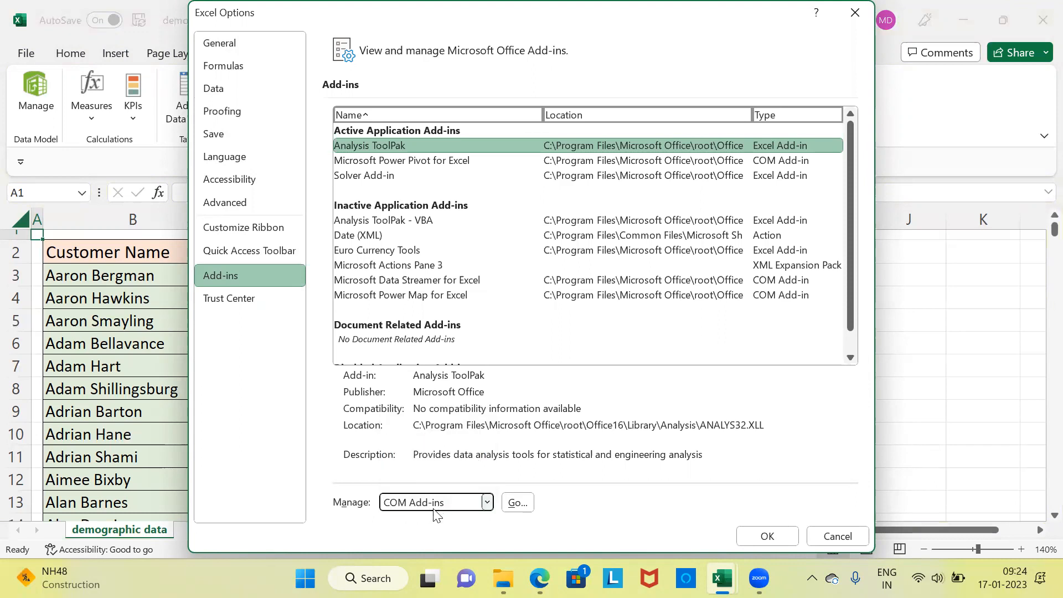
pyautogui.click(517, 502)
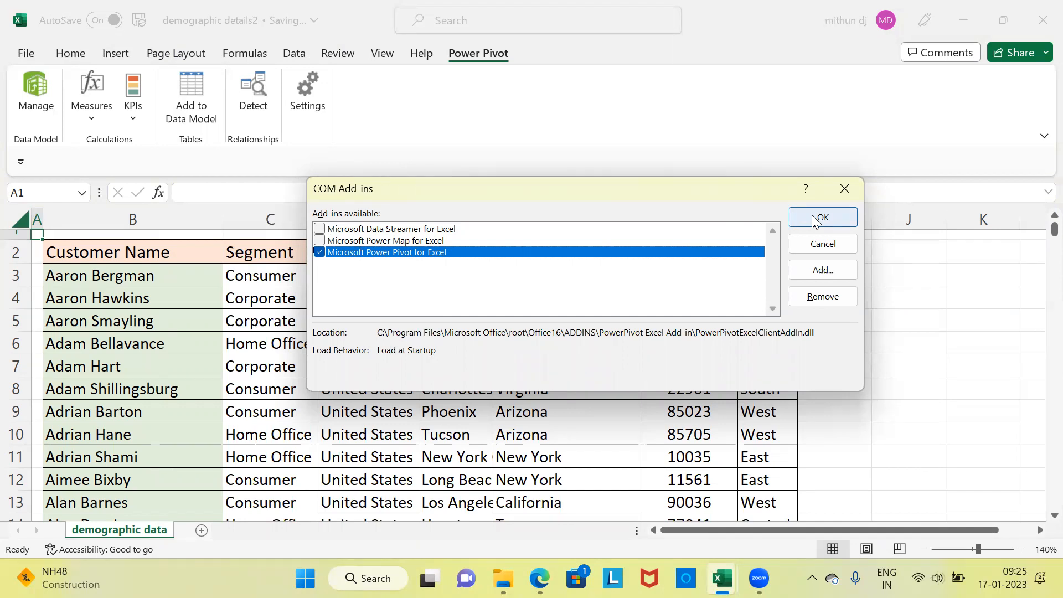
pyautogui.click(831, 249)
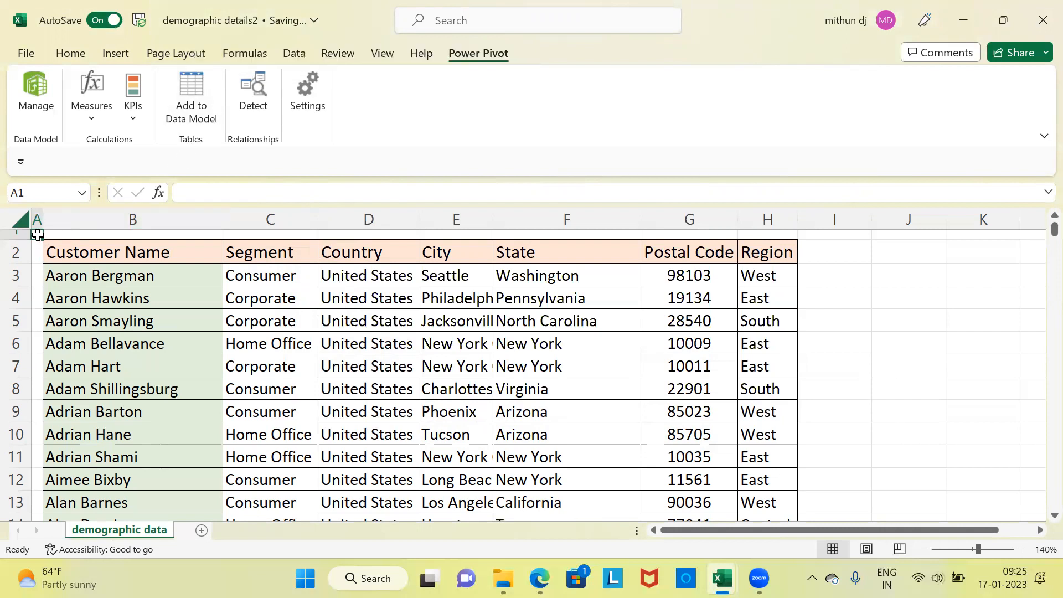
# Examine the demographic data sheet's column headers from Customer Name through Region, including the first customer entry
pyautogui.click(99, 253)
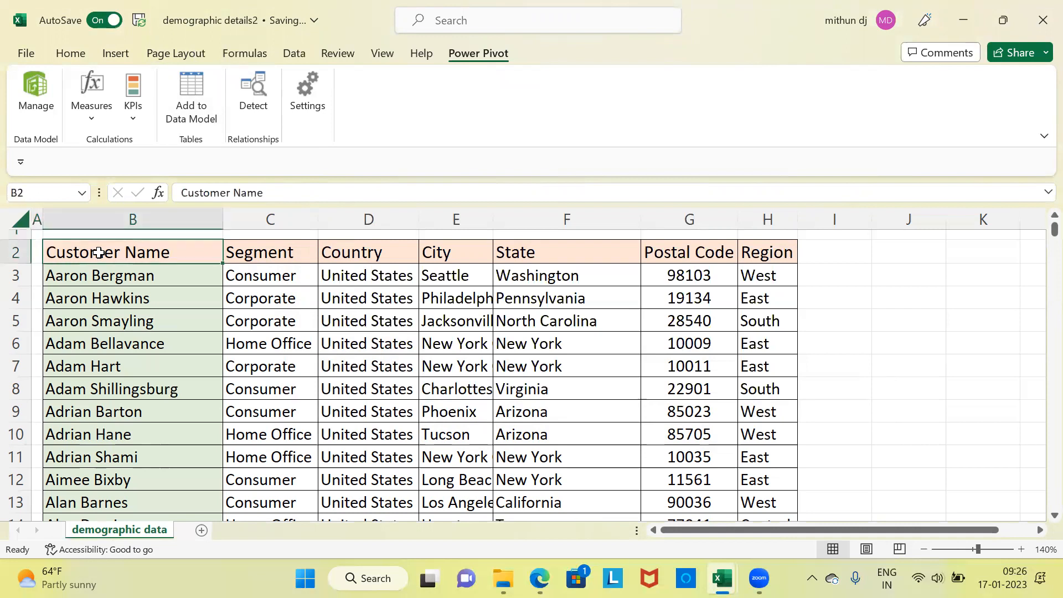
pyautogui.click(244, 254)
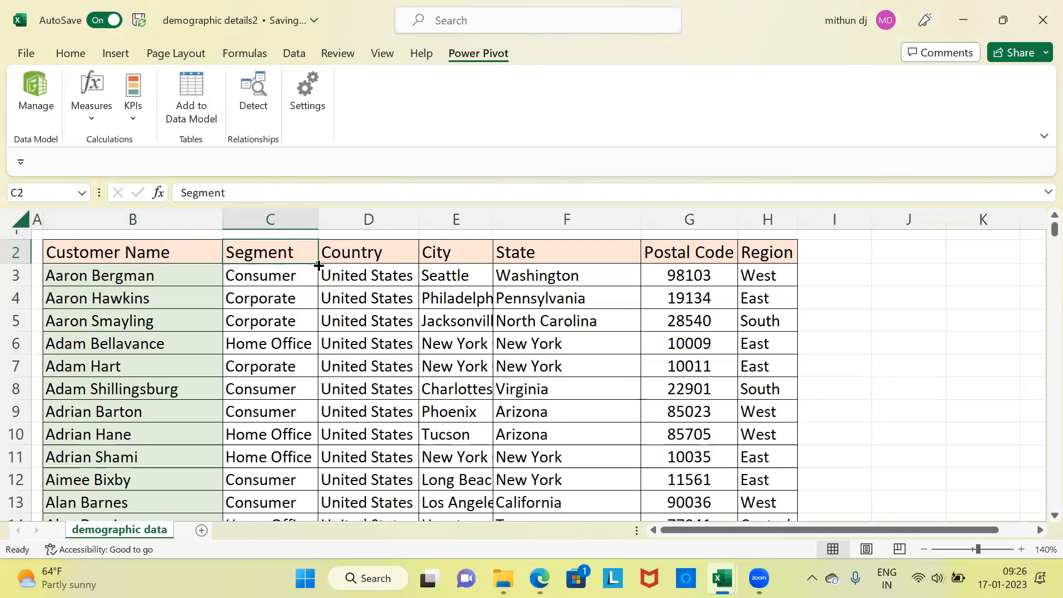
pyautogui.click(374, 260)
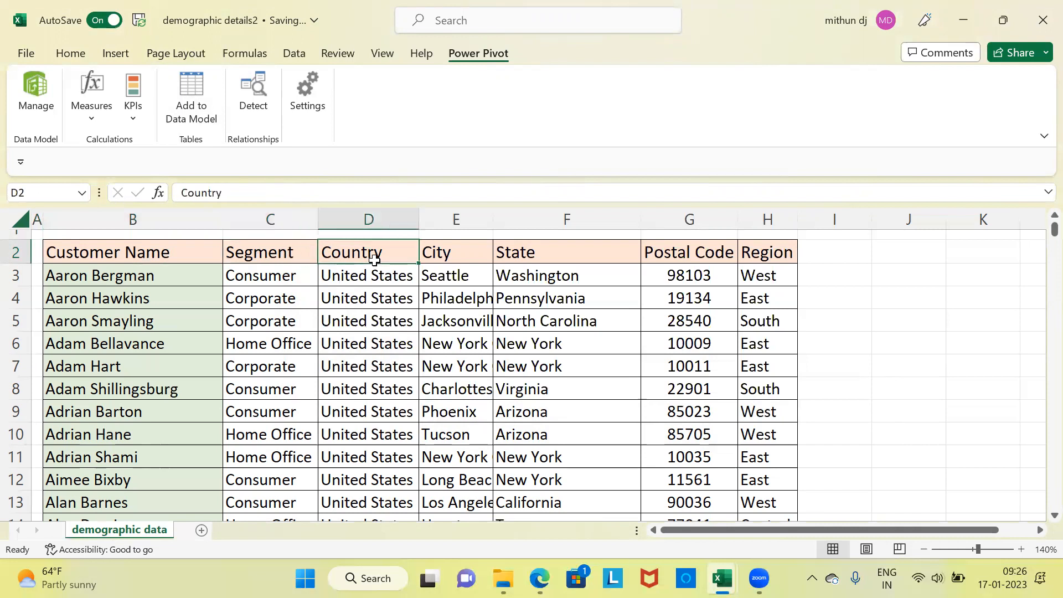
pyautogui.click(454, 258)
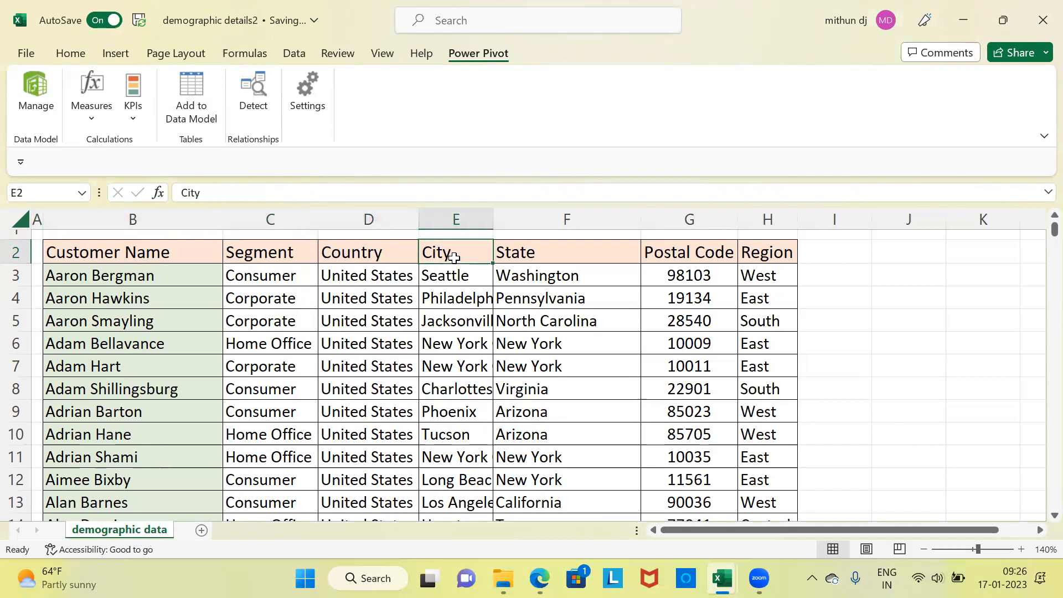
pyautogui.click(525, 255)
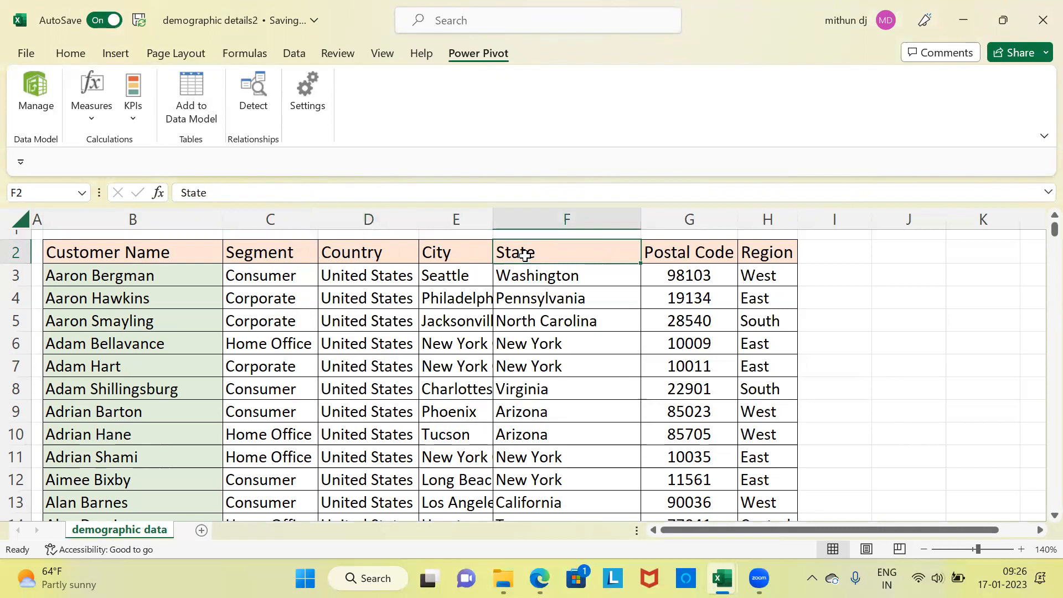
pyautogui.click(685, 252)
pyautogui.click(768, 251)
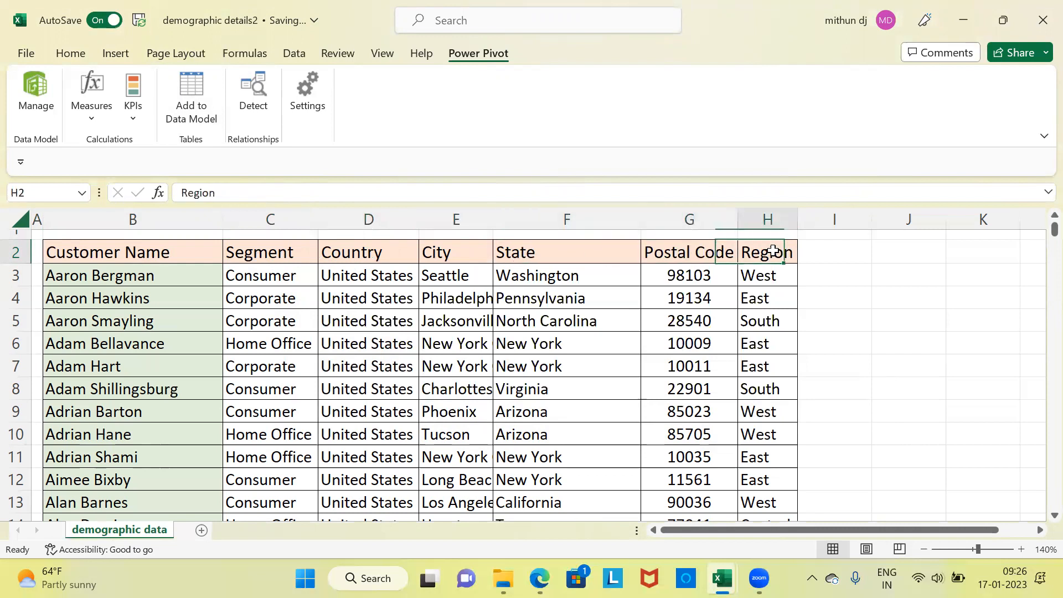
pyautogui.click(36, 235)
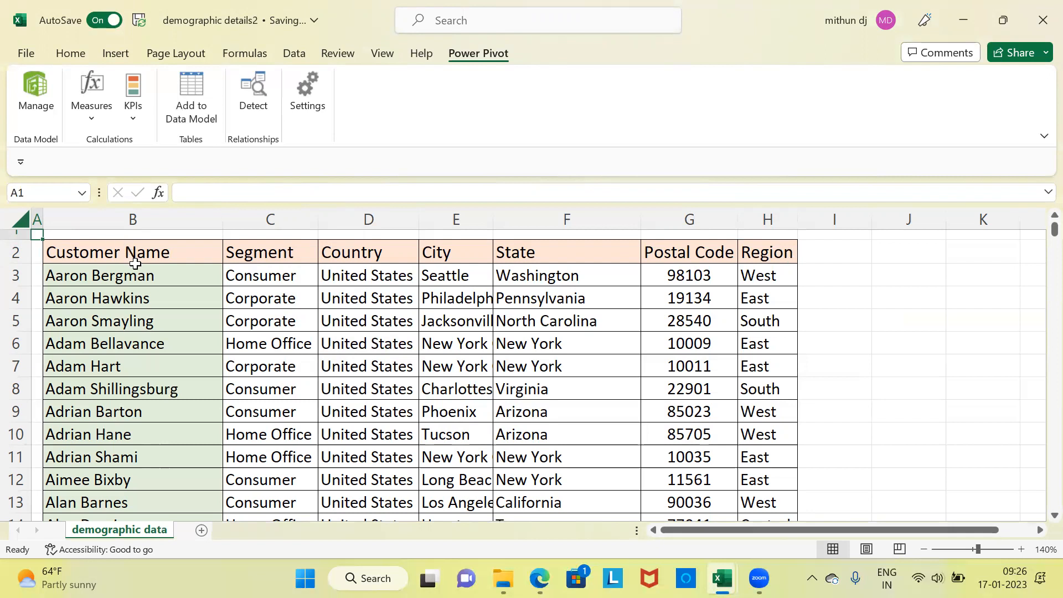
pyautogui.click(135, 275)
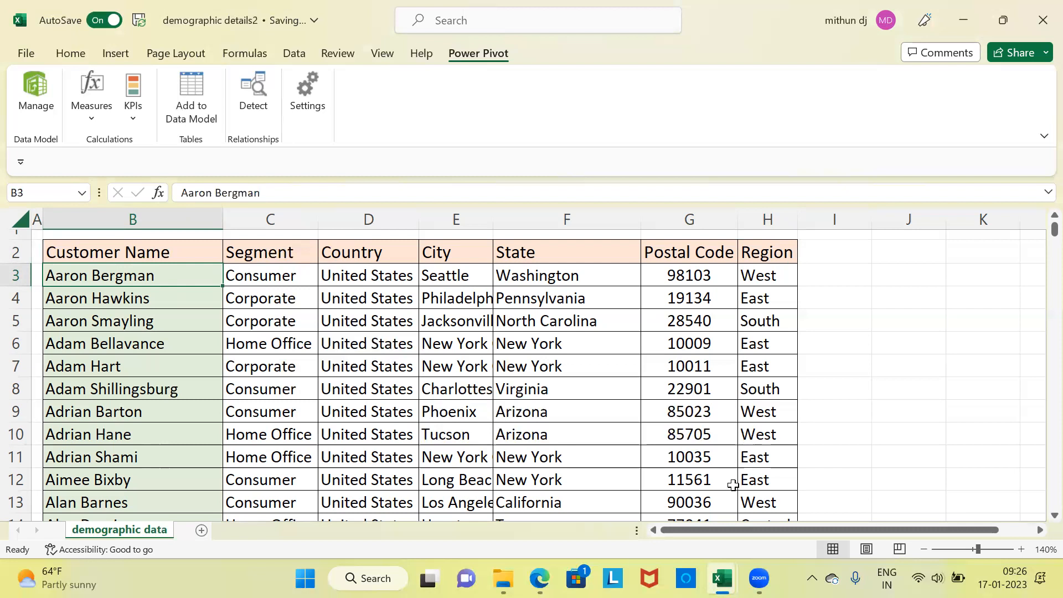
# Switch to the product details workbook and examine its column headers from Customer Name through Customer ID
pyautogui.moveTo(722, 578)
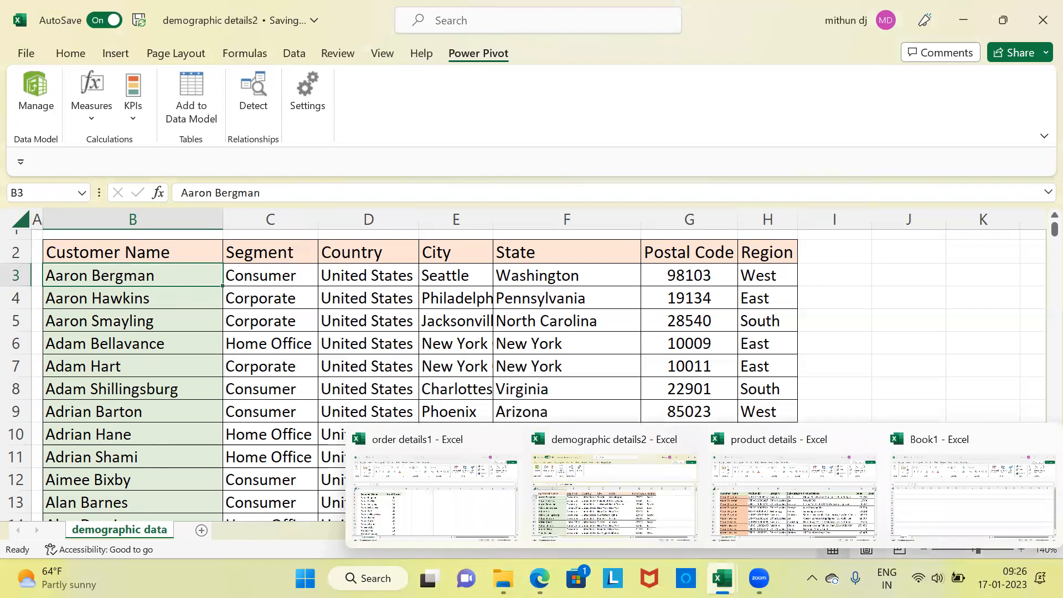
pyautogui.click(769, 518)
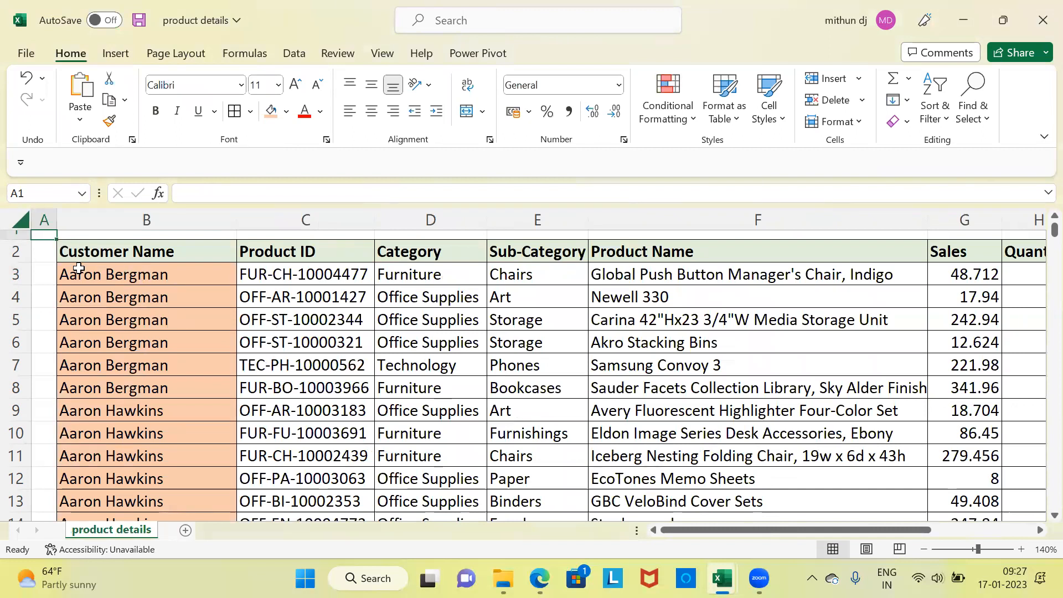
pyautogui.click(111, 257)
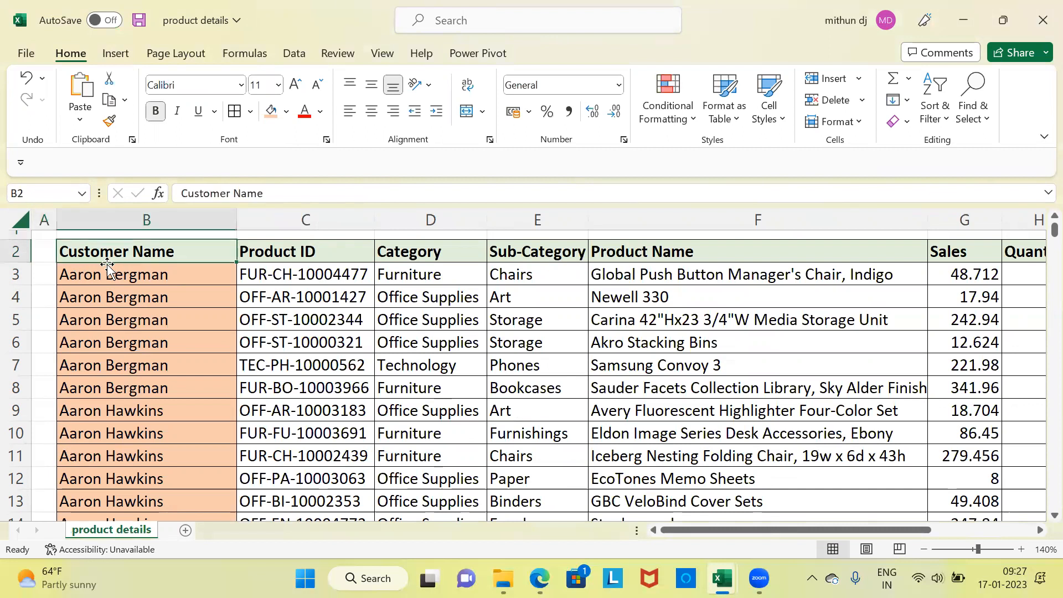
pyautogui.click(333, 255)
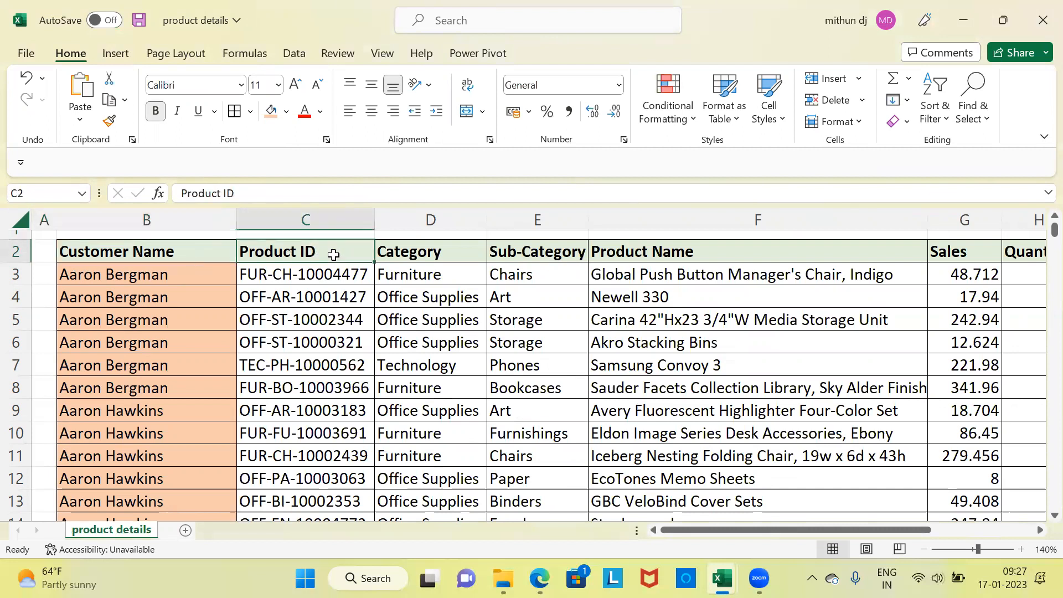
pyautogui.press('Right')
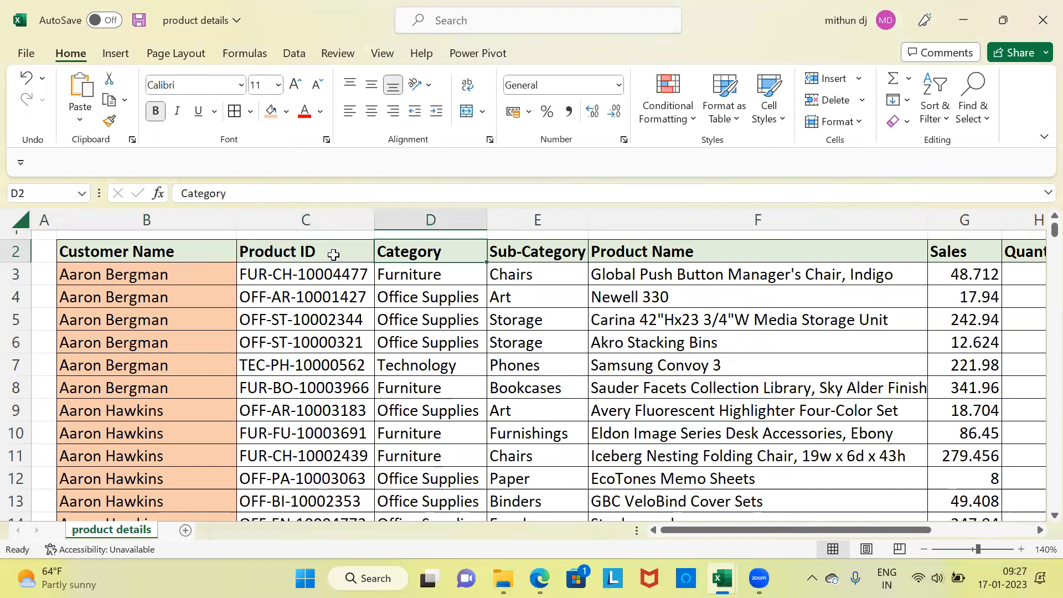
pyautogui.press('Right')
pyautogui.press('Right')
pyautogui.press('Right')
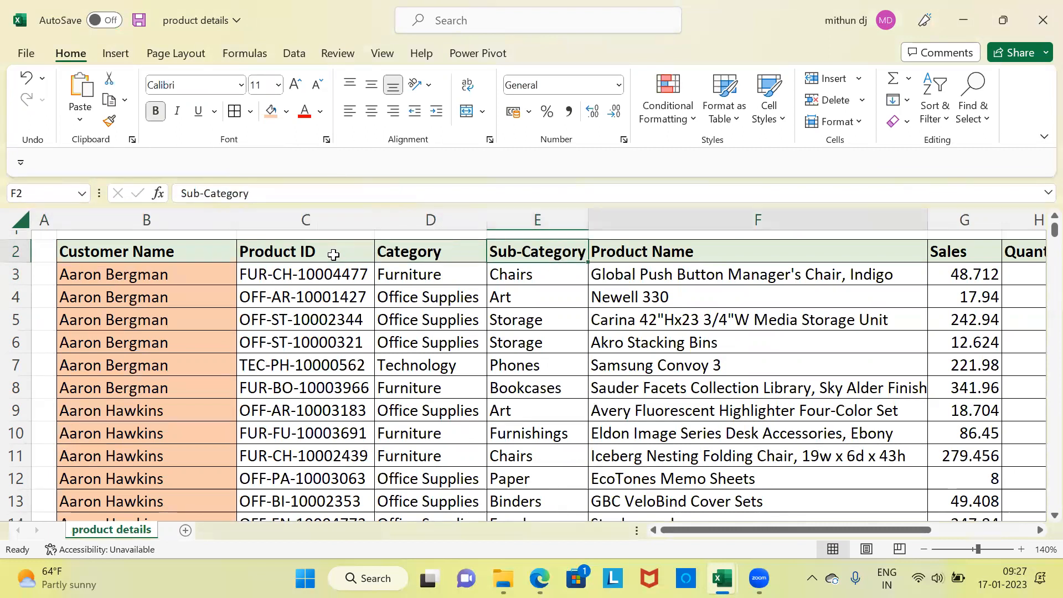
pyautogui.press('Right')
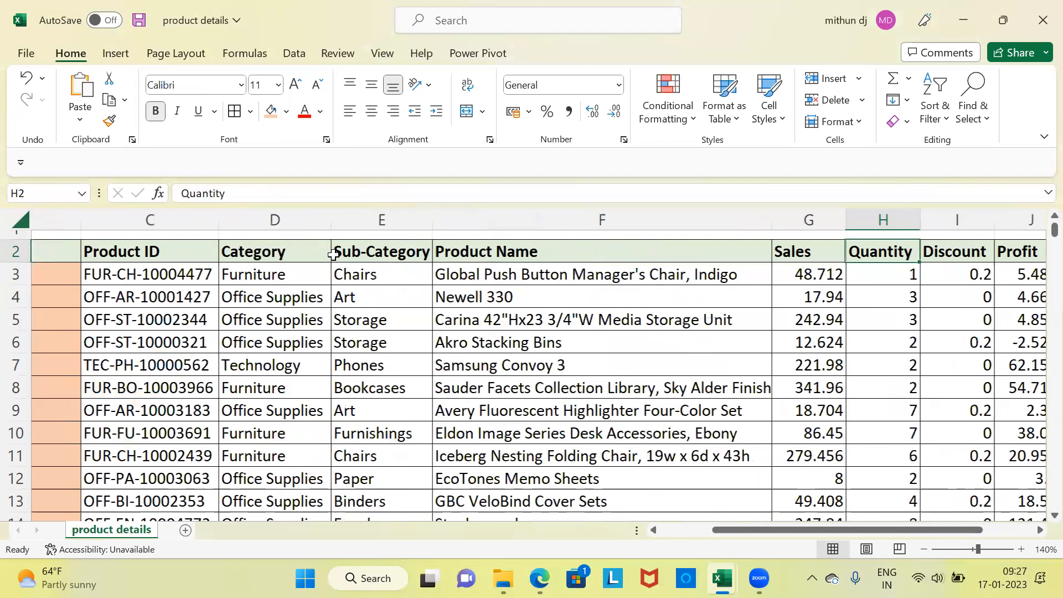
pyautogui.press('Right')
pyautogui.press('Right')
pyautogui.press('Right')
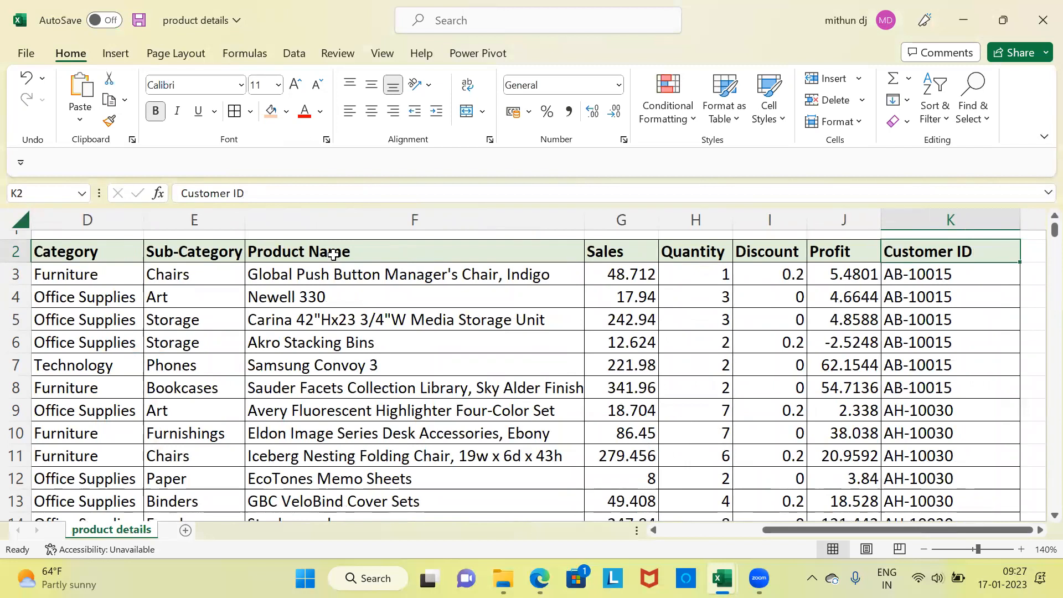
pyautogui.hotkey('ctrl', 'Left')
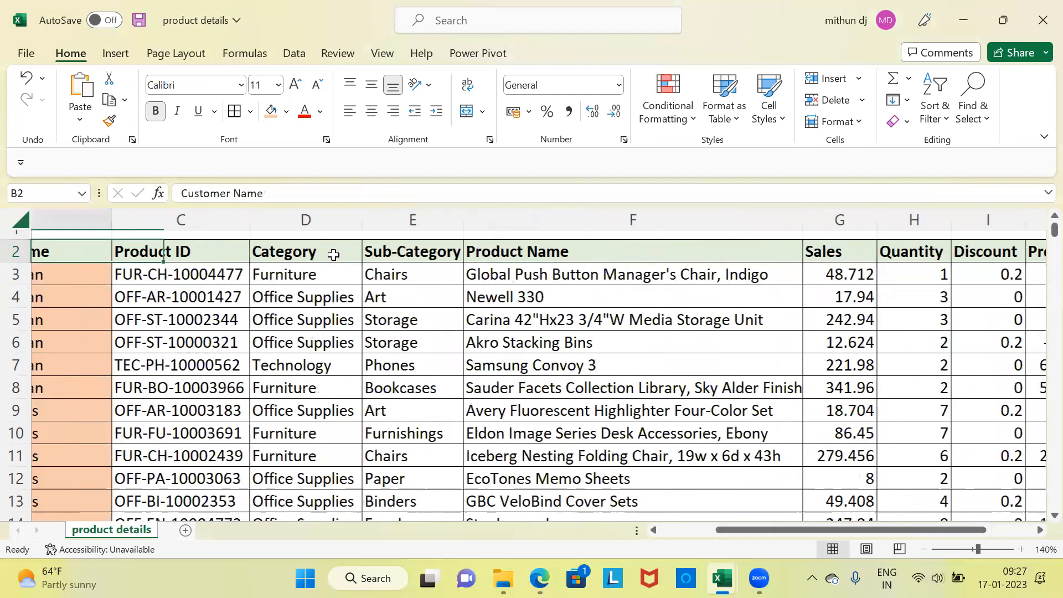
pyautogui.hotkey('ctrl', 'Left')
pyautogui.press('Up')
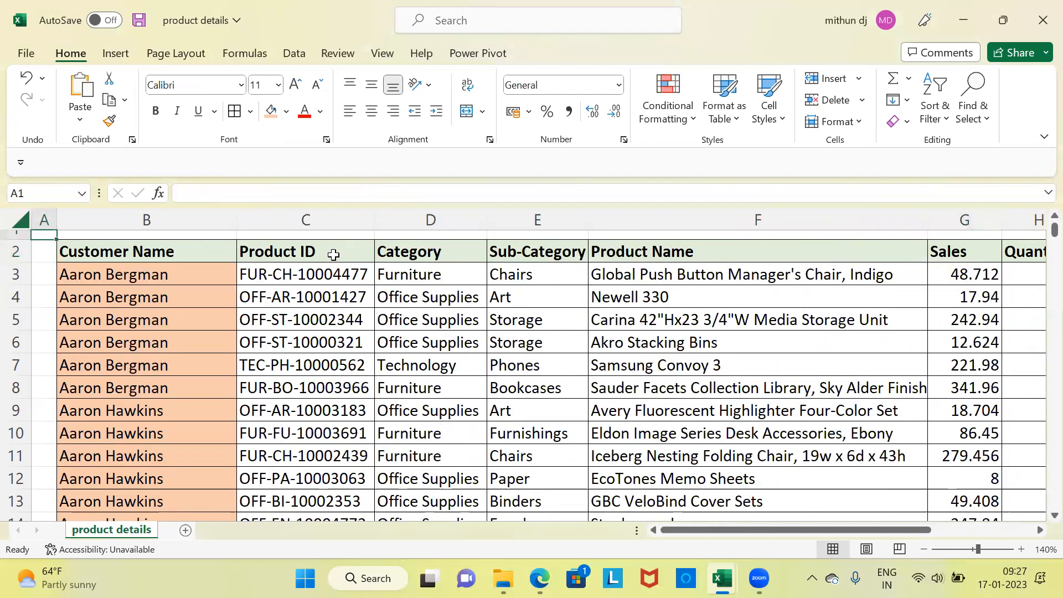
# Go through the product details headers again from Customer Name across to Discount
pyautogui.press('Down')
pyautogui.press('Right')
pyautogui.press('Right')
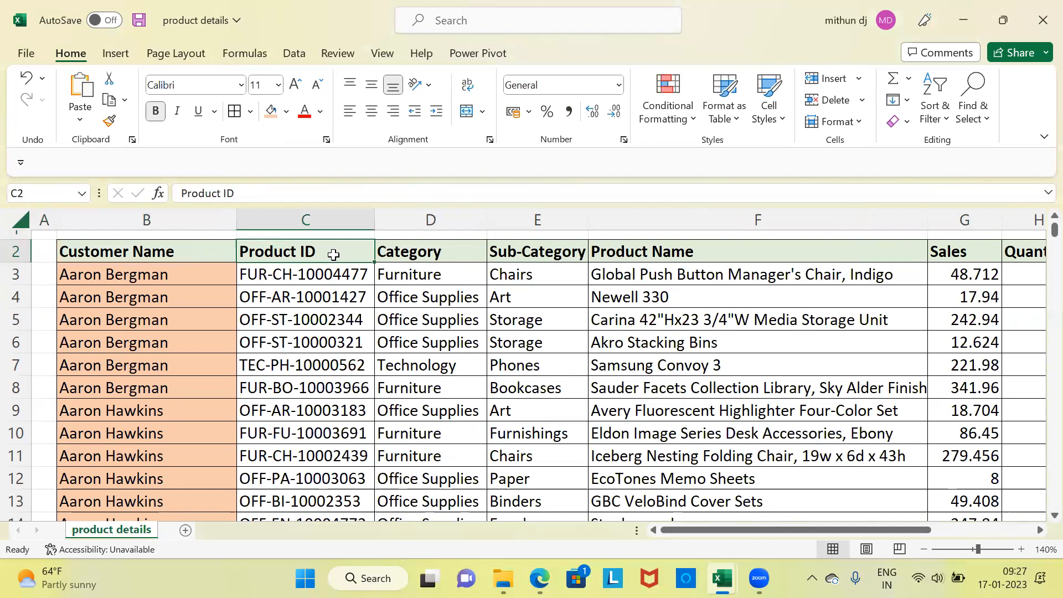
pyautogui.press('Right')
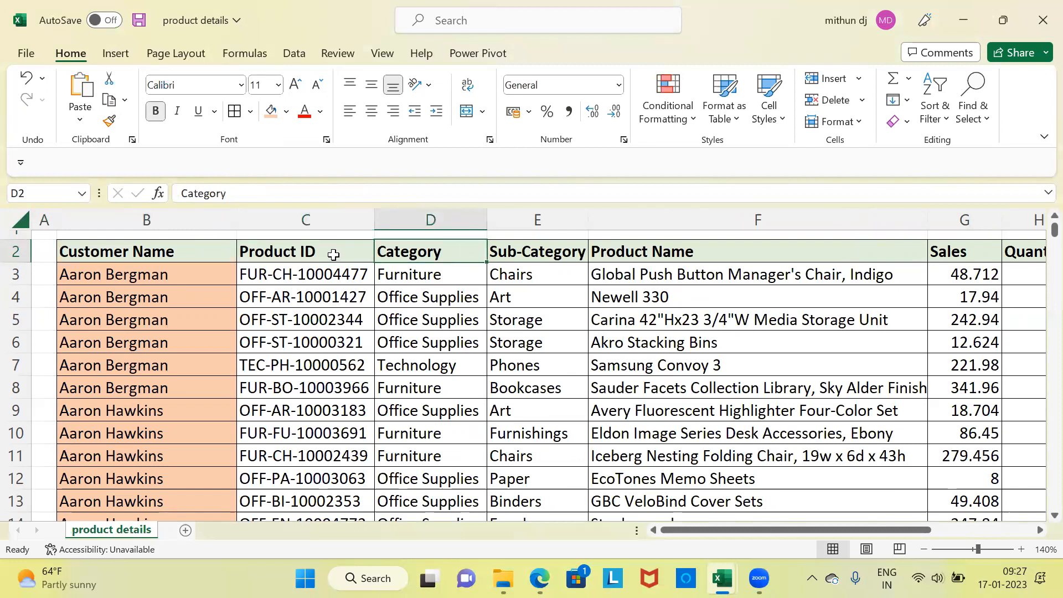
pyautogui.press('Right')
pyautogui.press('Right')
pyautogui.press('Right')
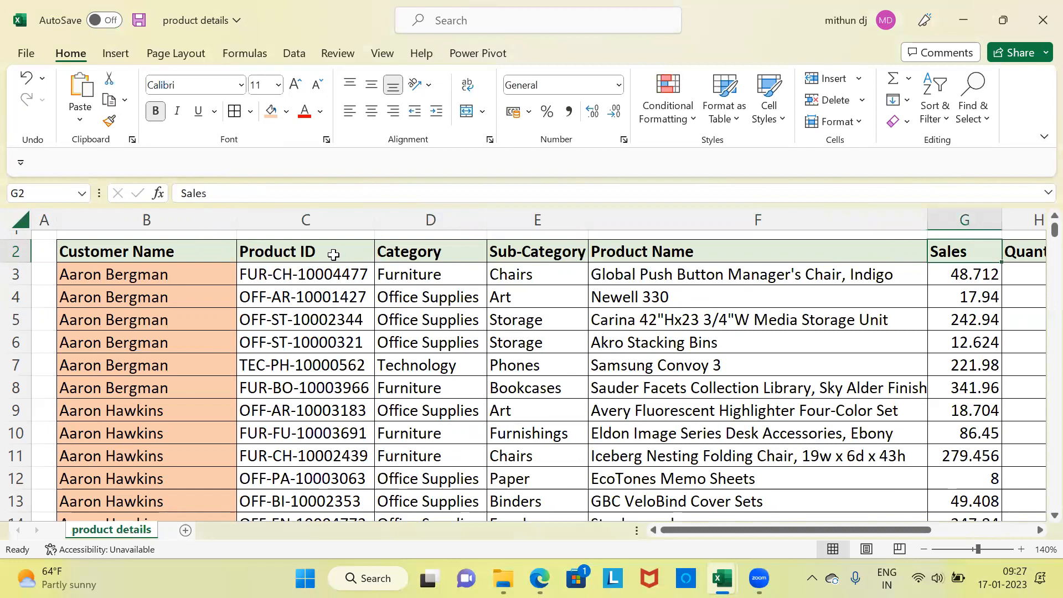
pyautogui.press('Left')
pyautogui.press('Right')
pyautogui.press('Right')
pyautogui.press('Right')
pyautogui.press('Right')
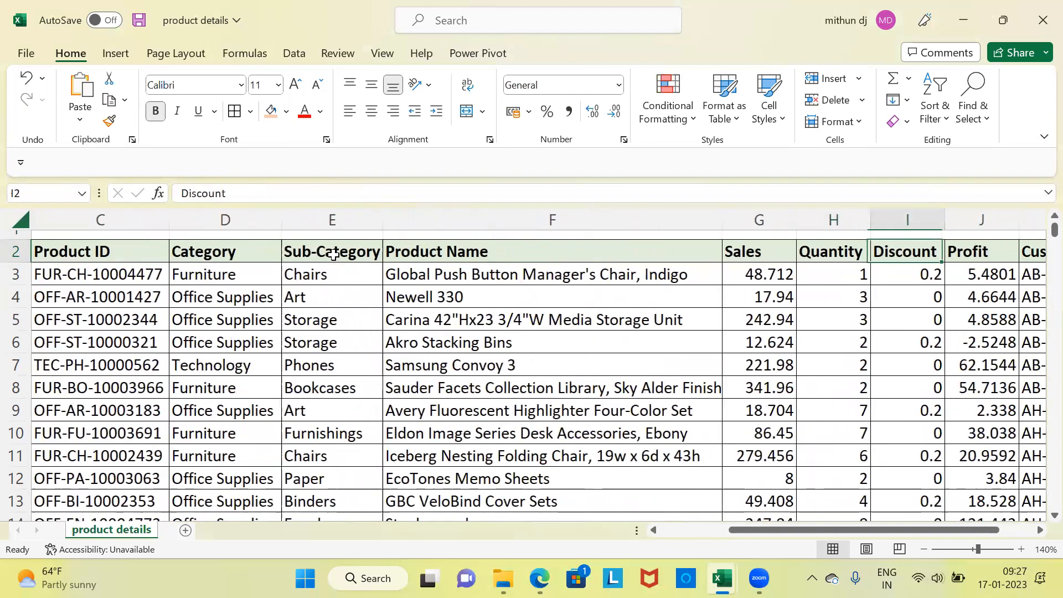
# Select the Sales, Quantity and Discount columns (G to I) in the product details sheet to inspect the numeric fields
pyautogui.moveTo(754, 218); pyautogui.dragTo(883, 224)
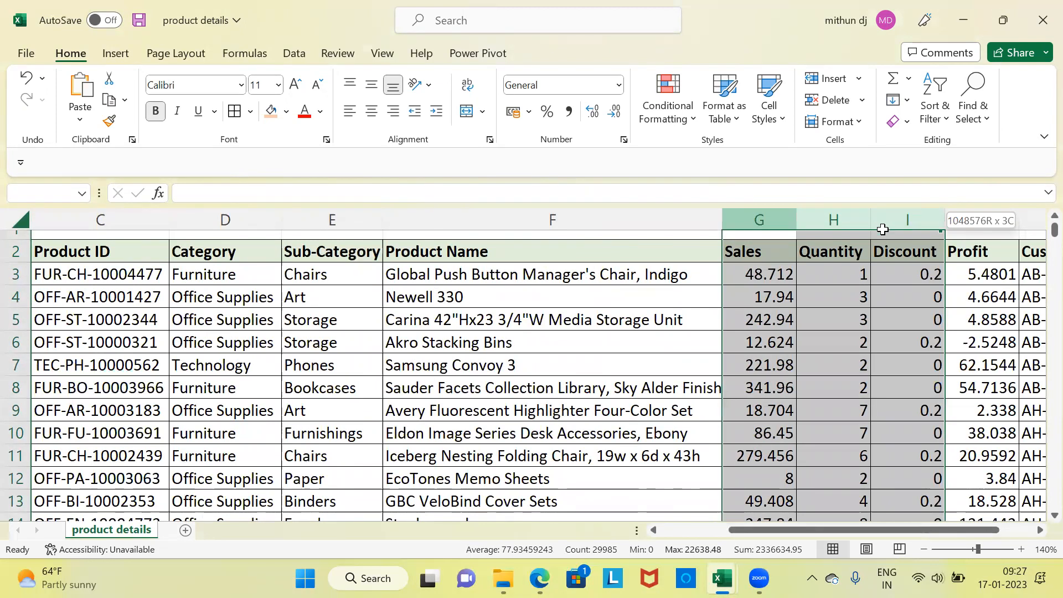
pyautogui.moveTo(881, 229); pyautogui.dragTo(882, 224)
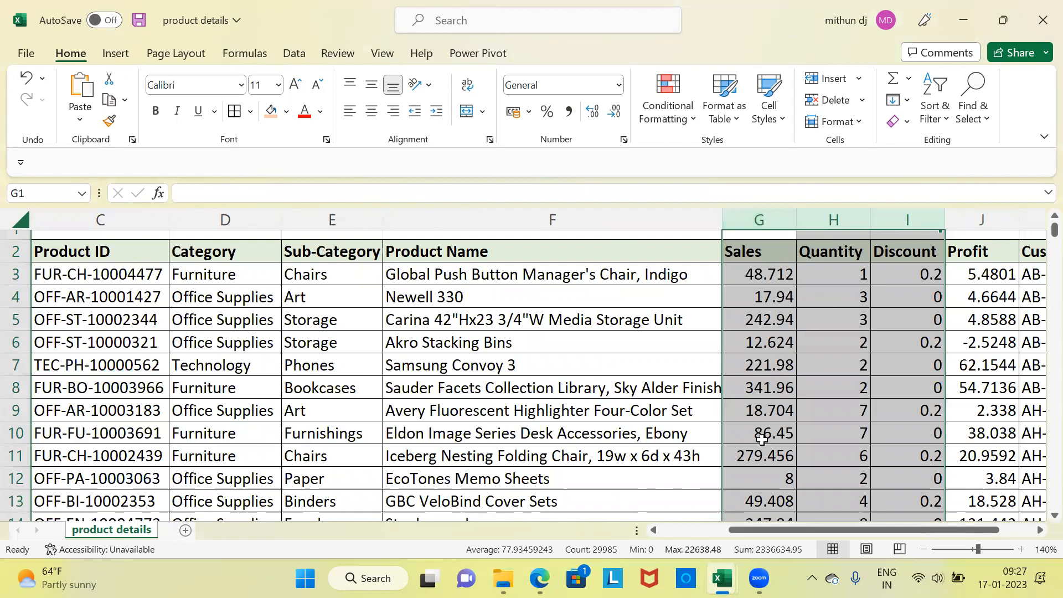
pyautogui.moveTo(758, 534); pyautogui.dragTo(669, 532)
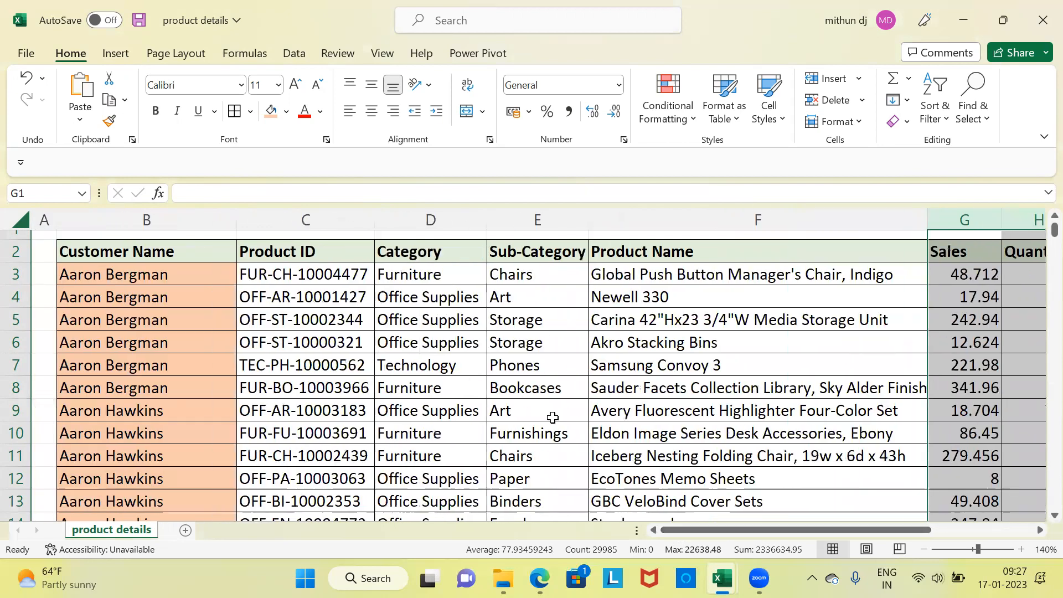
# Switch to the demographic details2 workbook and select its Customer Name column as the field shared between the files
pyautogui.moveTo(721, 577)
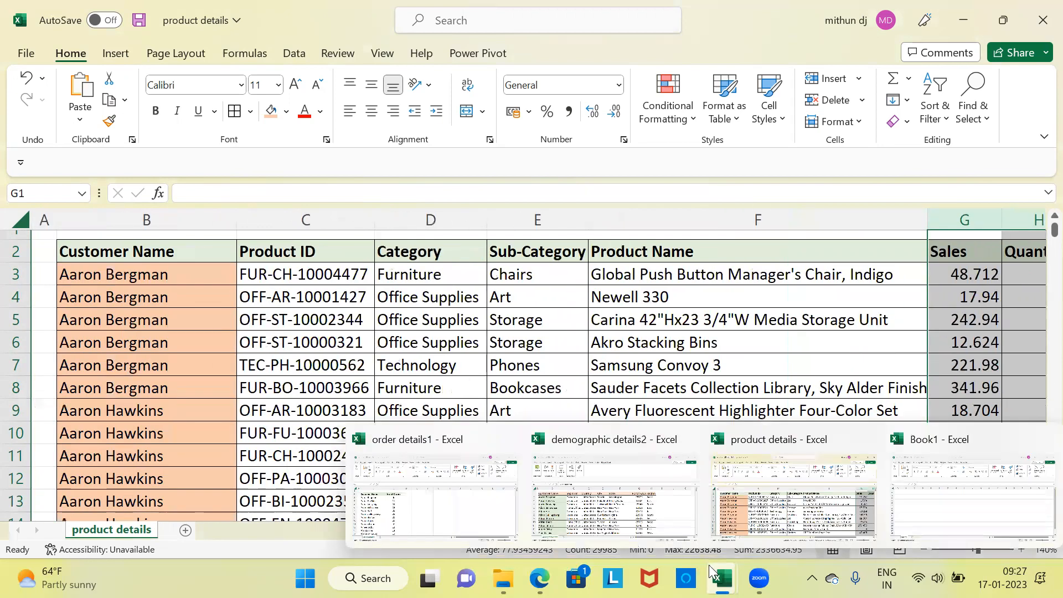
pyautogui.click(636, 487)
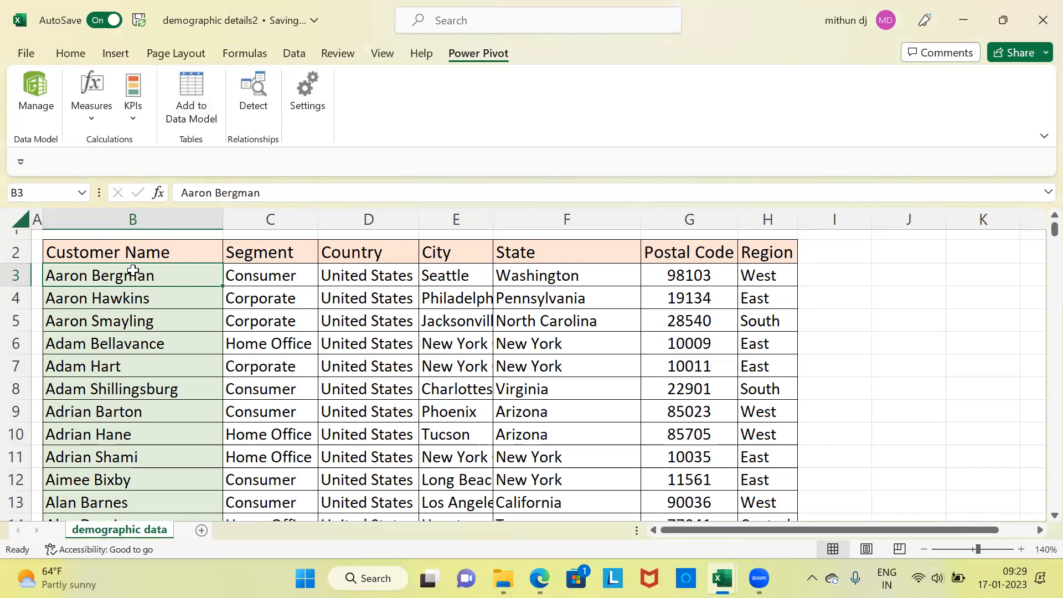
pyautogui.click(126, 220)
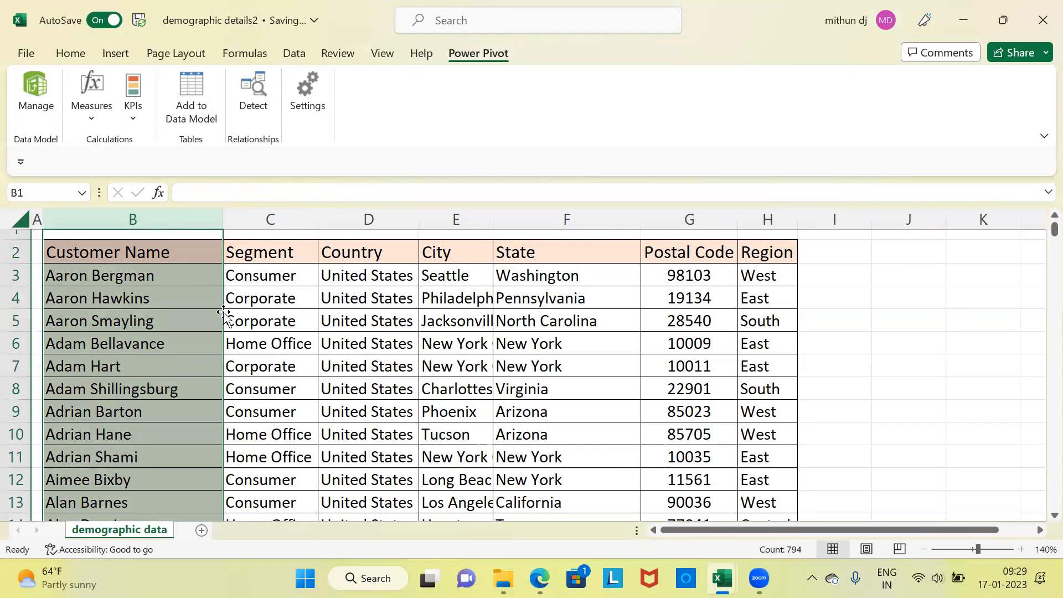
# Return to the product details workbook and select all Customer Name entries from B3 down to check their count
pyautogui.moveTo(722, 578)
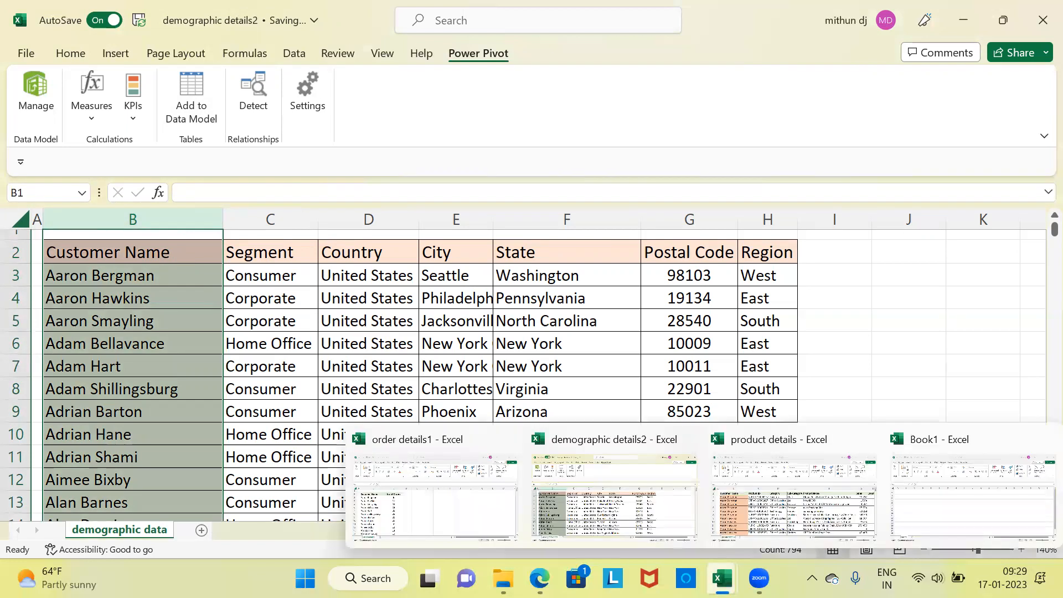
pyautogui.click(748, 504)
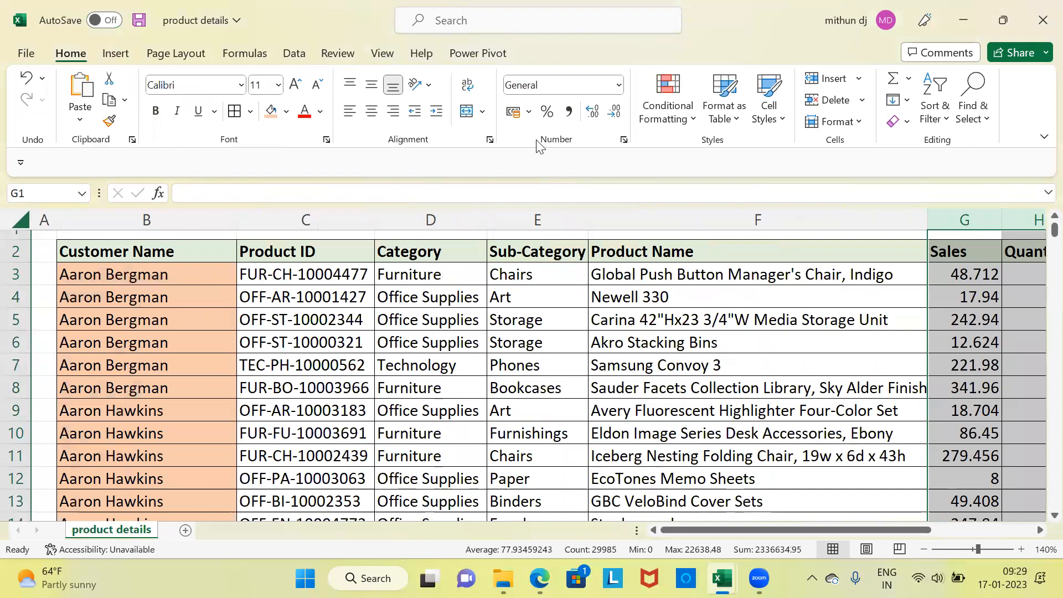
pyautogui.hotkey('ctrl', 'n')
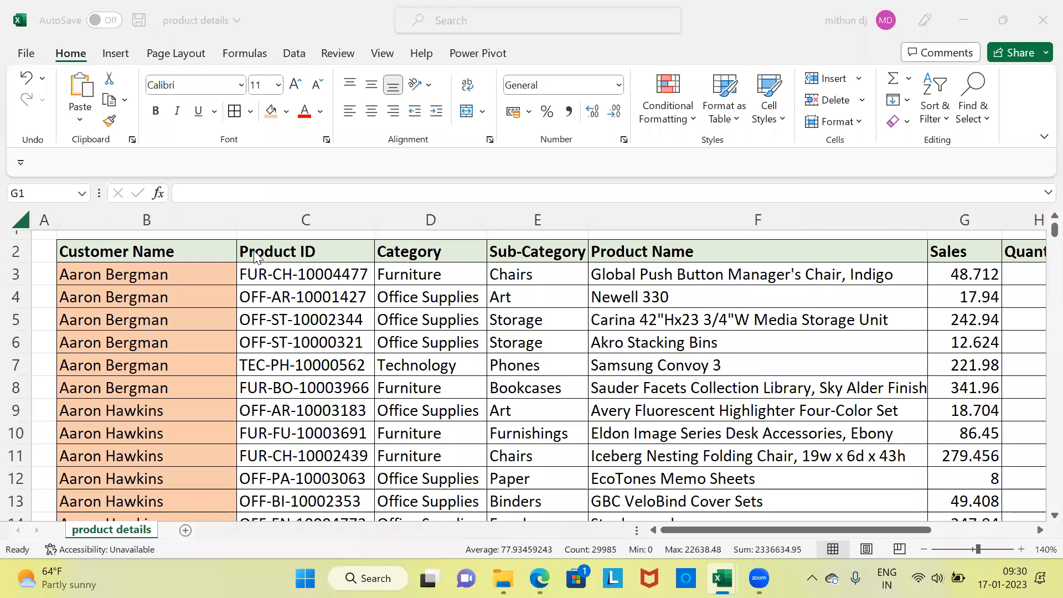
pyautogui.click(120, 249)
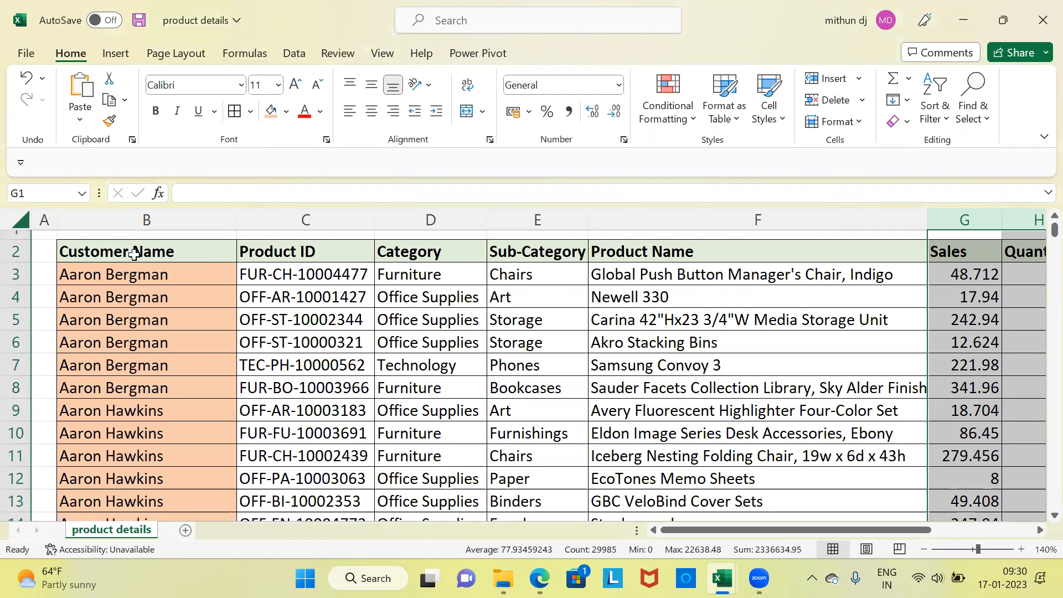
pyautogui.click(47, 234)
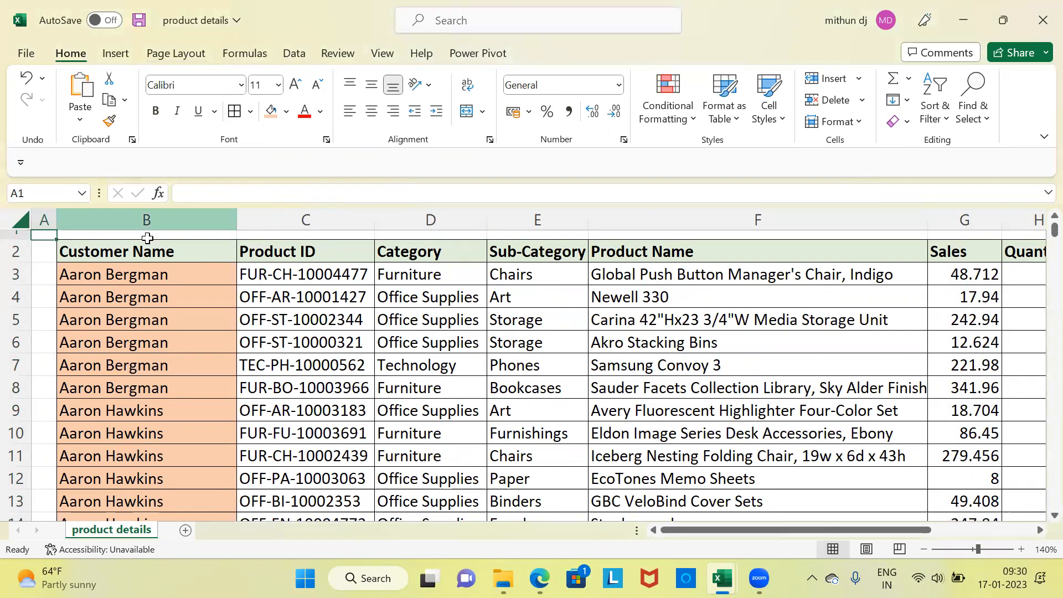
pyautogui.click(133, 275)
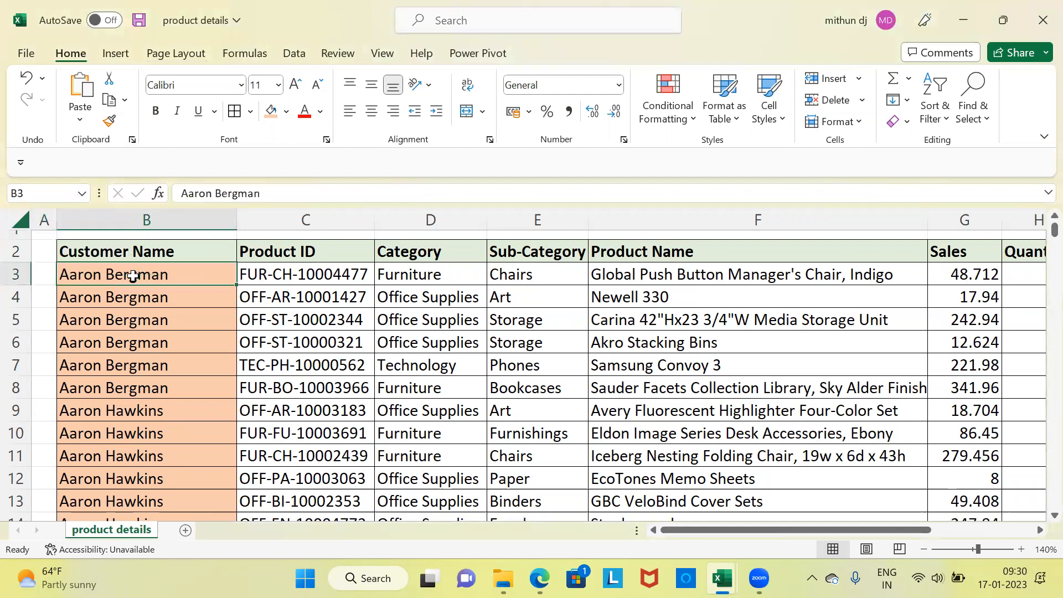
pyautogui.hotkey('ctrl', 'shift', 'Down')
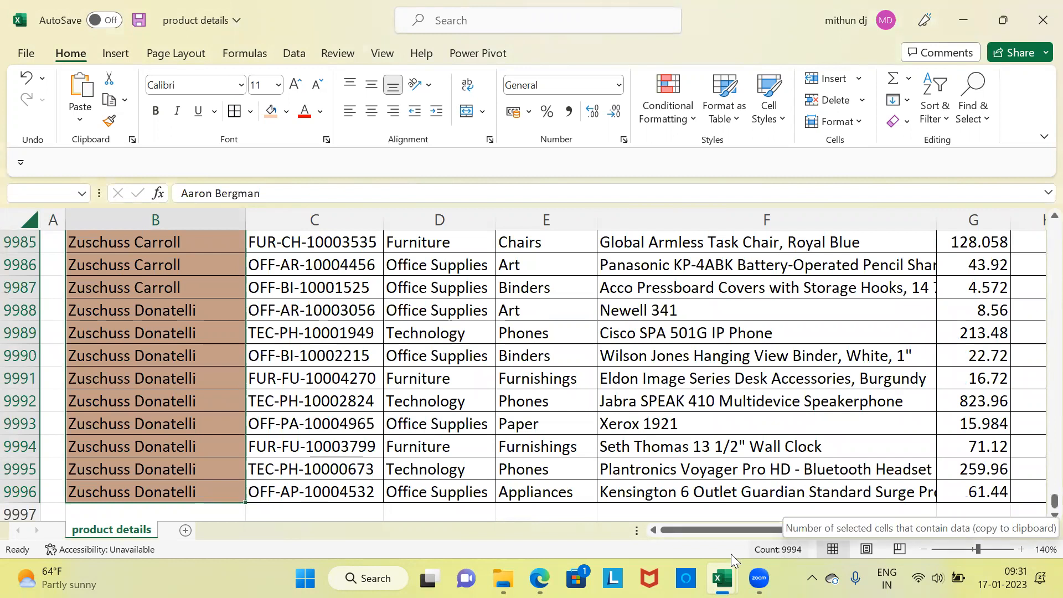
# In the demographic details2 workbook, select all Customer Name entries from B3 down to check their count, and return to the sheet's start
pyautogui.moveTo(723, 578)
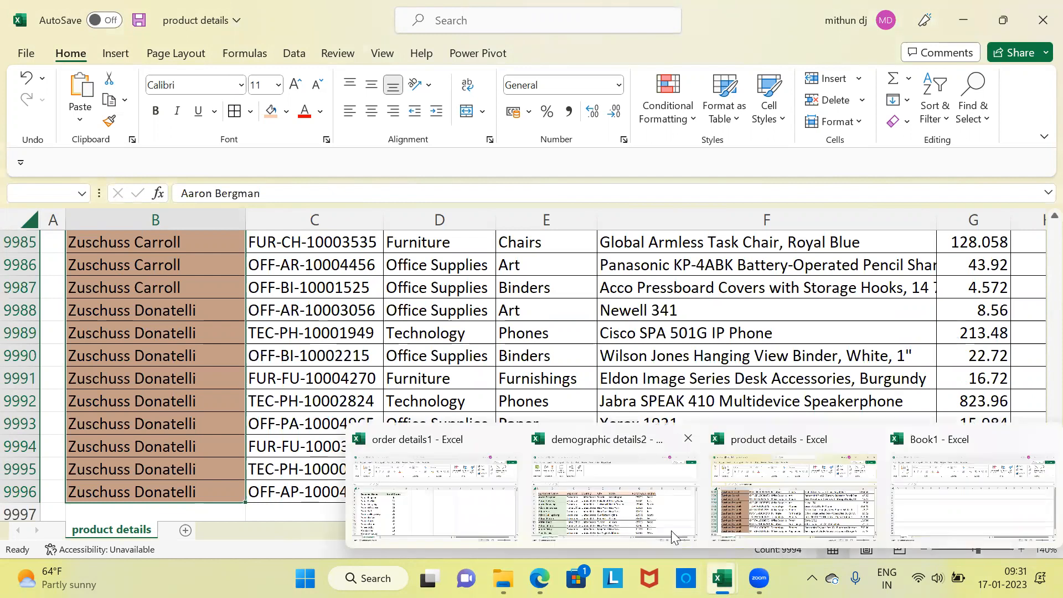
pyautogui.click(655, 517)
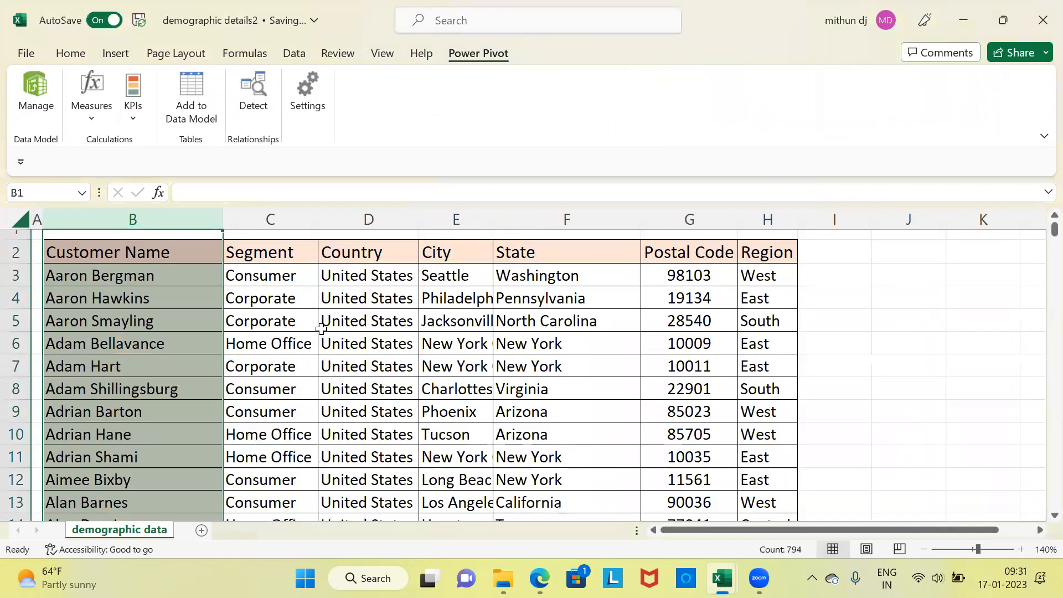
pyautogui.click(170, 275)
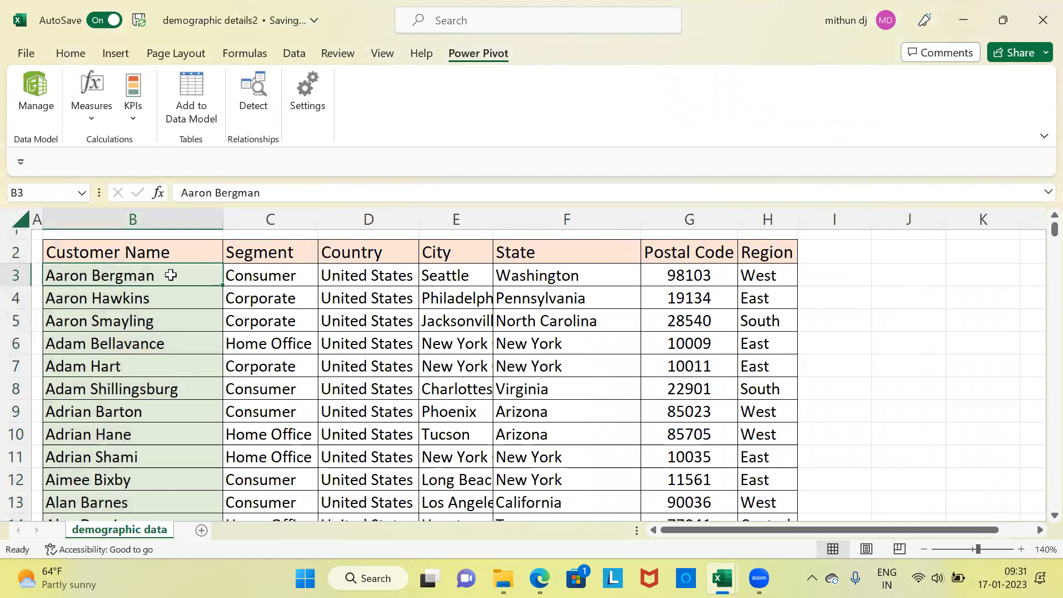
pyautogui.hotkey('ctrl', 'shift', 'Down')
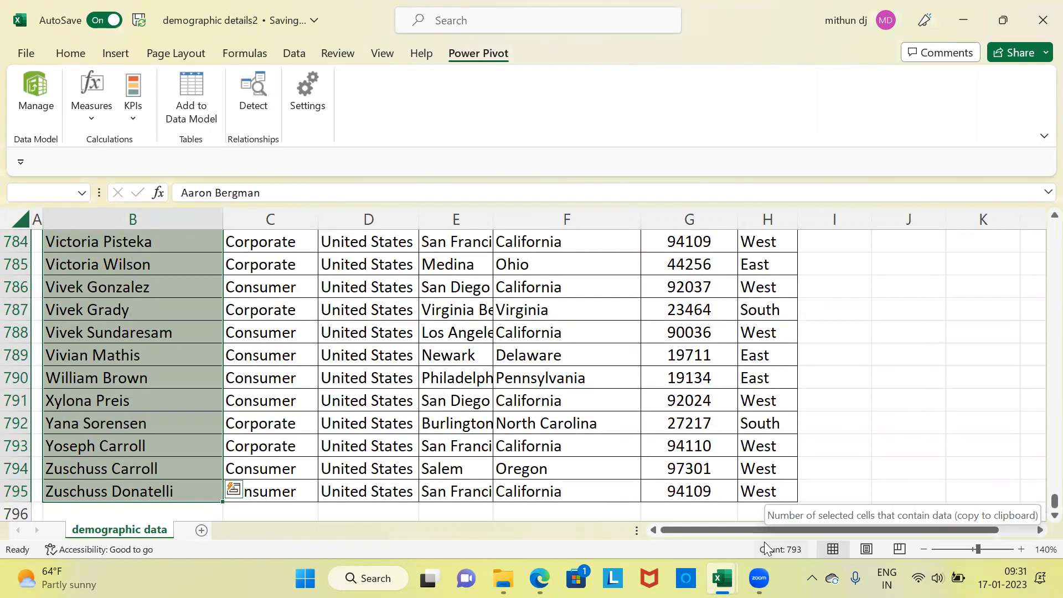
pyautogui.hotkey('ctrl', 'Up')
pyautogui.hotkey('ctrl', 'Up')
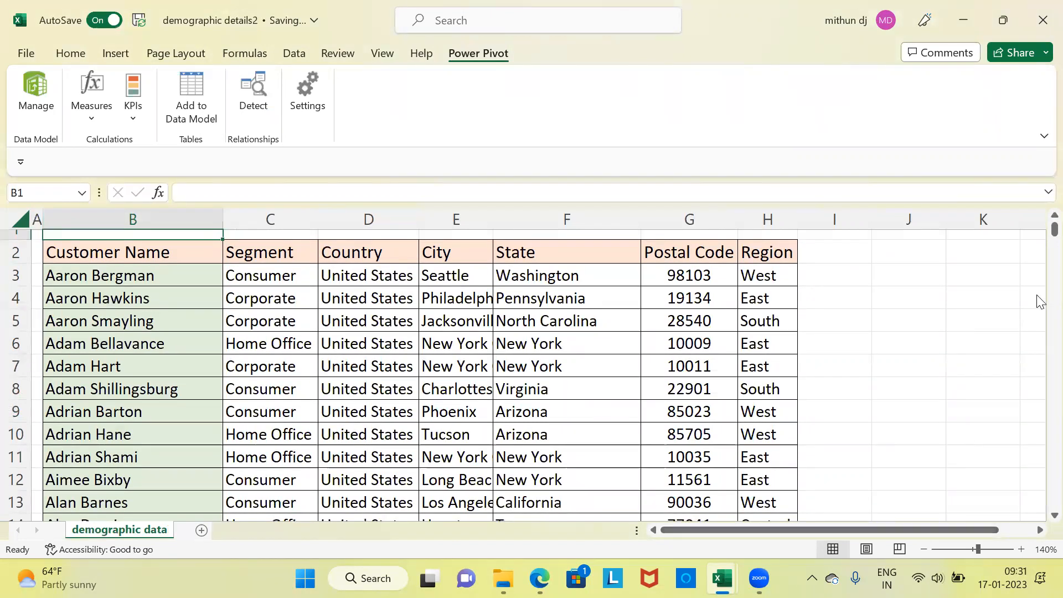
# Close the demographic details2 and product details workbooks, discarding the changes to product details.csv
pyautogui.click(1043, 20)
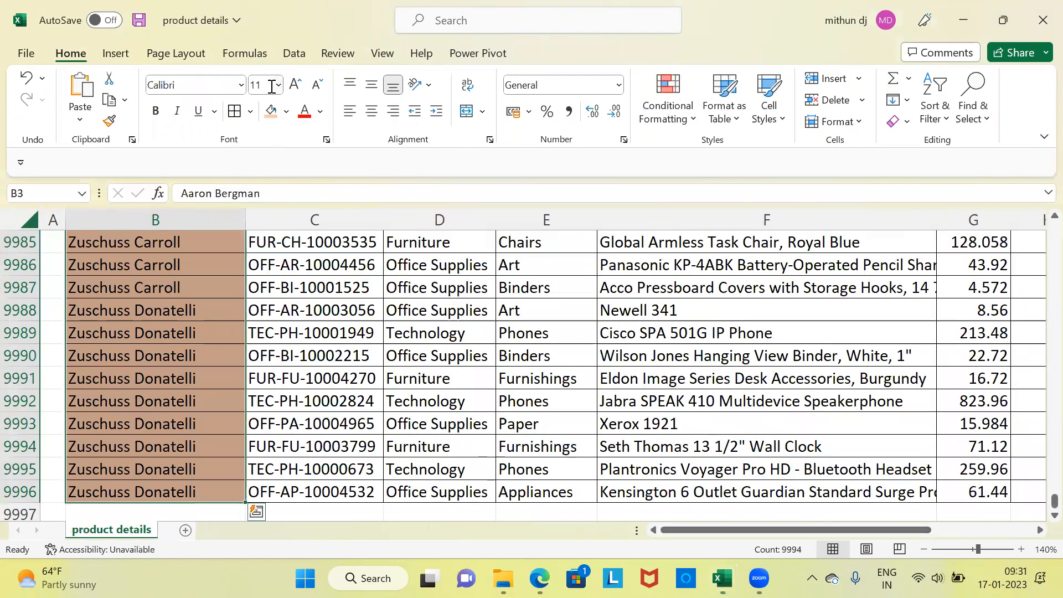
pyautogui.click(1042, 20)
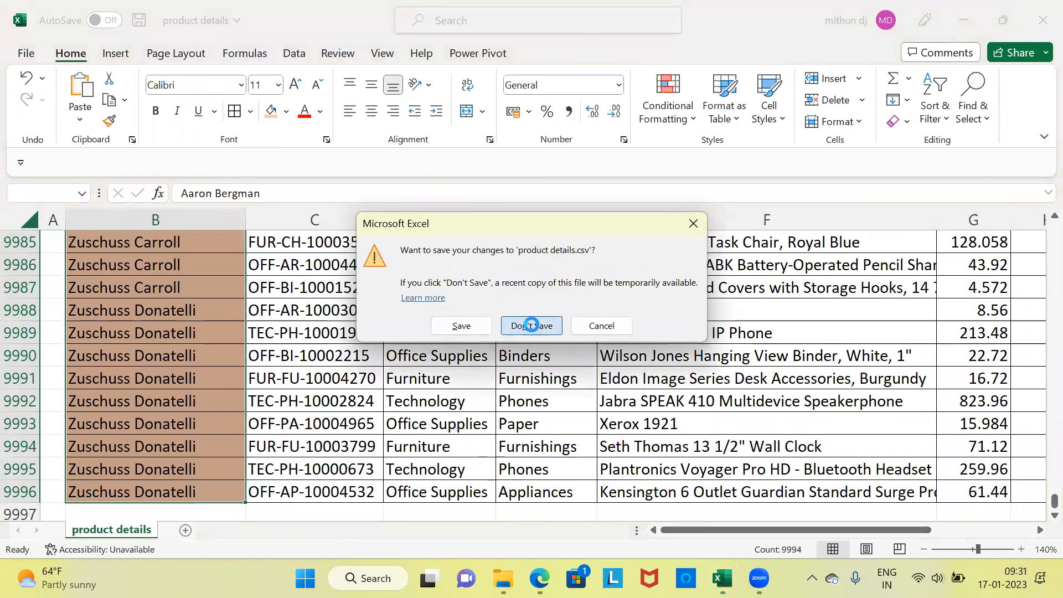
pyautogui.click(533, 326)
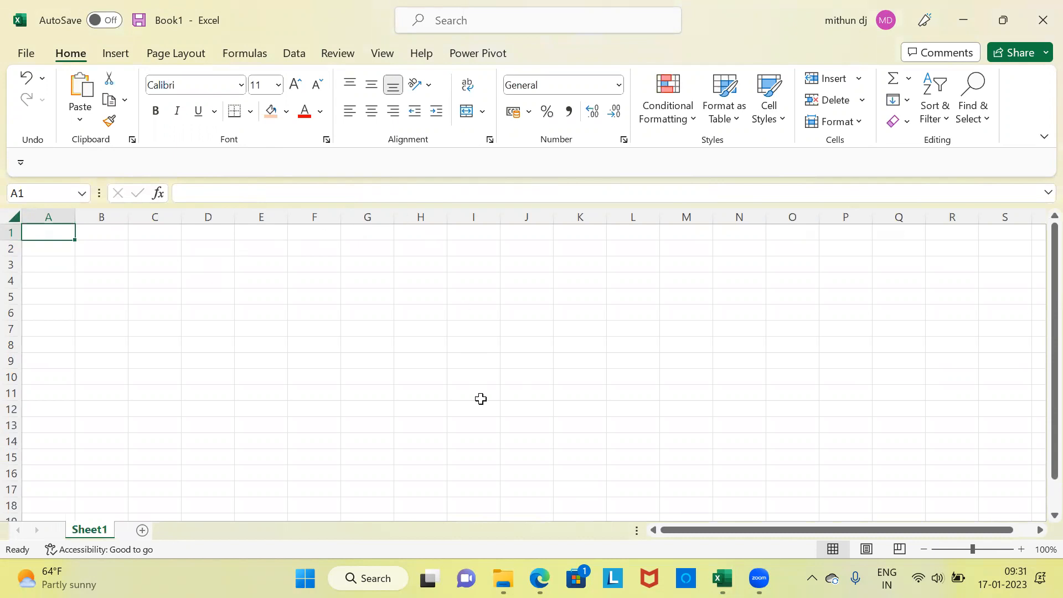
# Review the source files and their types in the merge1 folder in File Explorer, and return to the blank Book1 workbook in Excel
pyautogui.moveTo(503, 575)
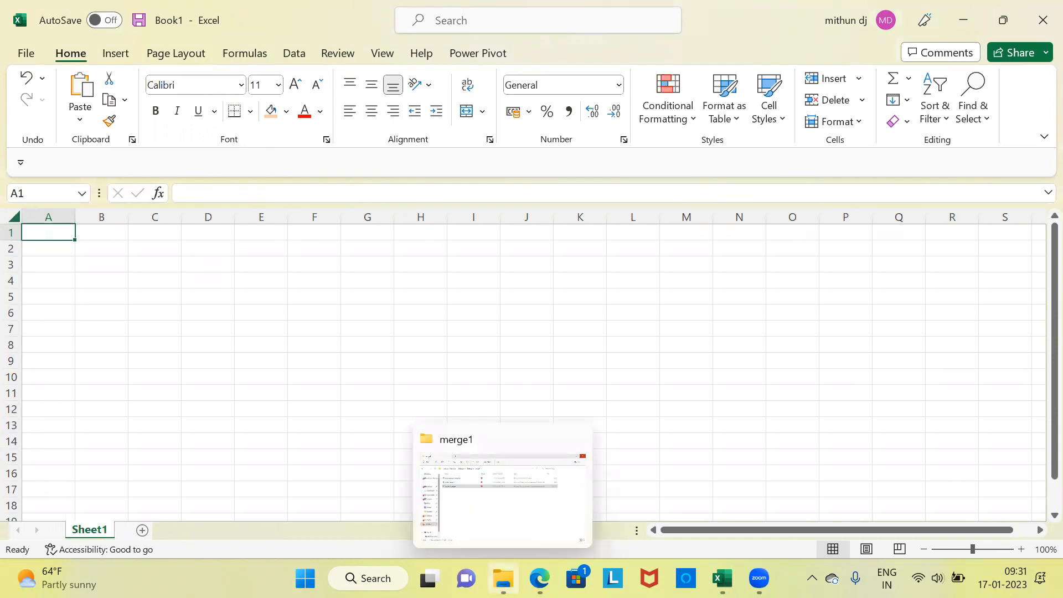
pyautogui.click(491, 520)
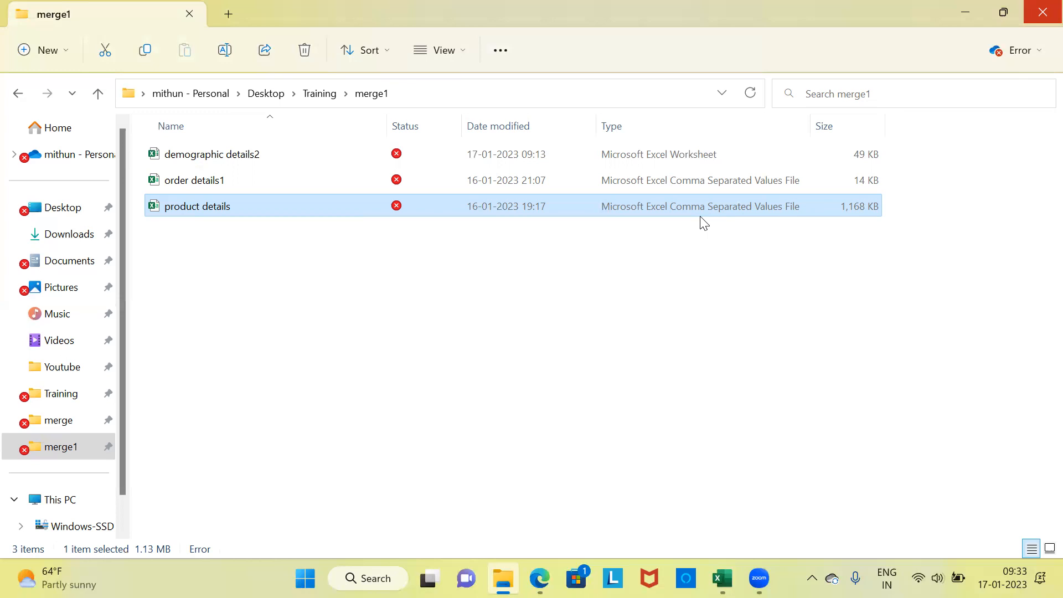
pyautogui.moveTo(722, 578)
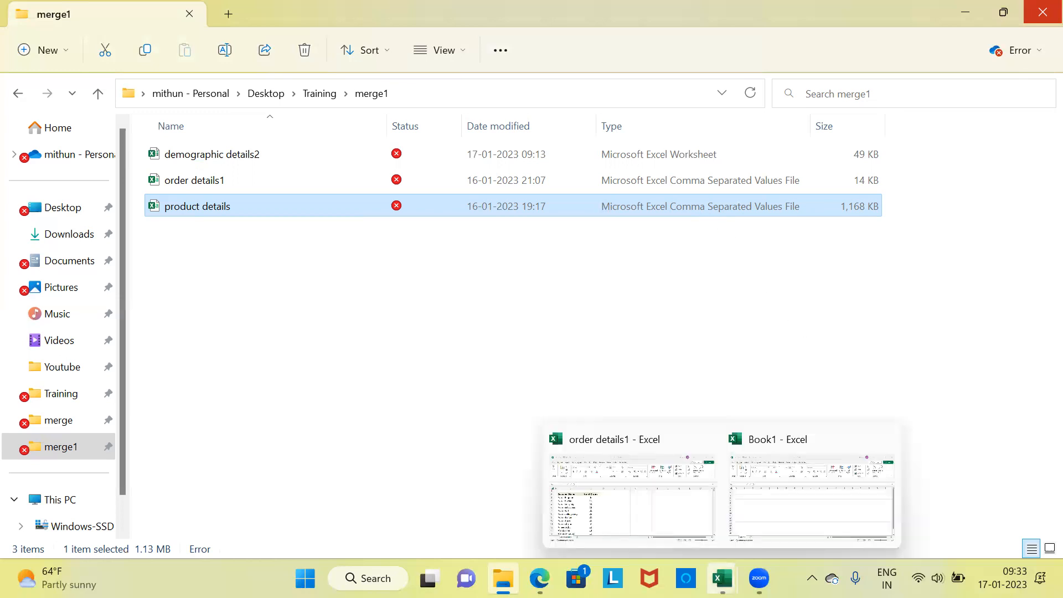
pyautogui.click(787, 527)
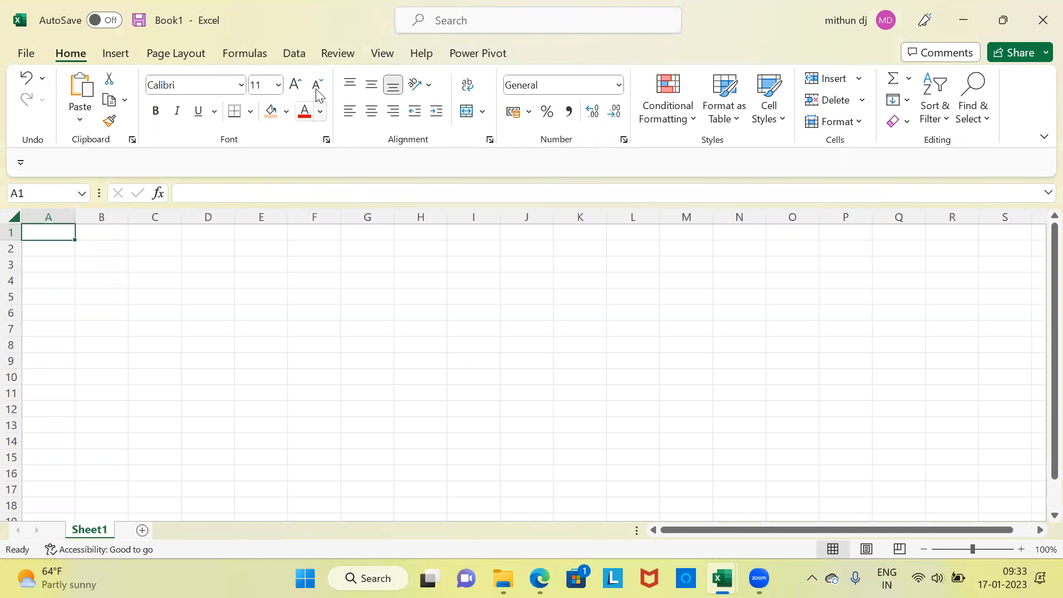
# Import the demographic details2 Excel workbook from the merge1 folder as a data source for Book1
pyautogui.scroll(-4, 317, 94)
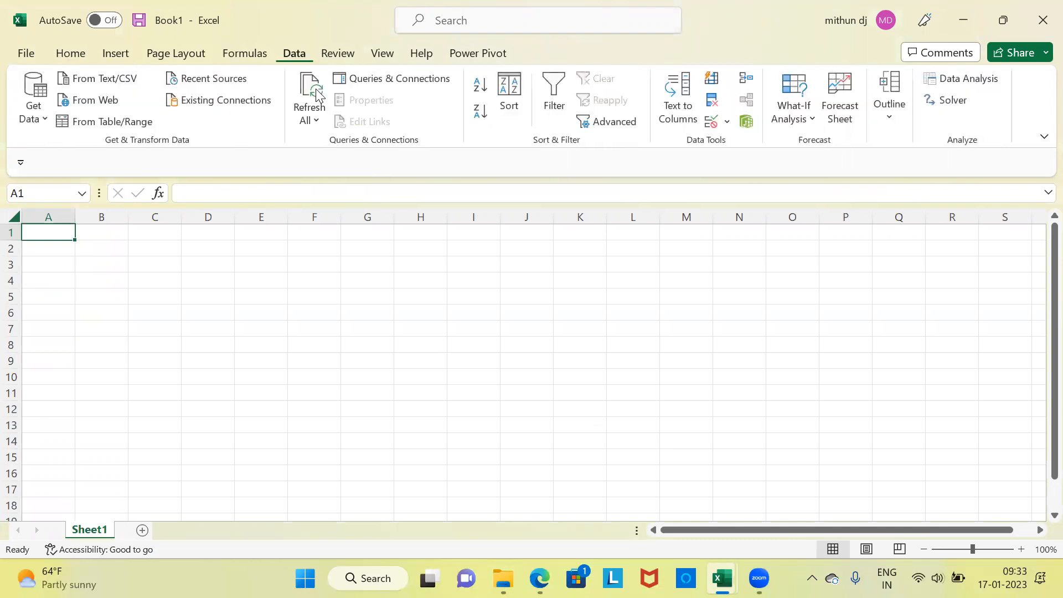
pyautogui.click(45, 123)
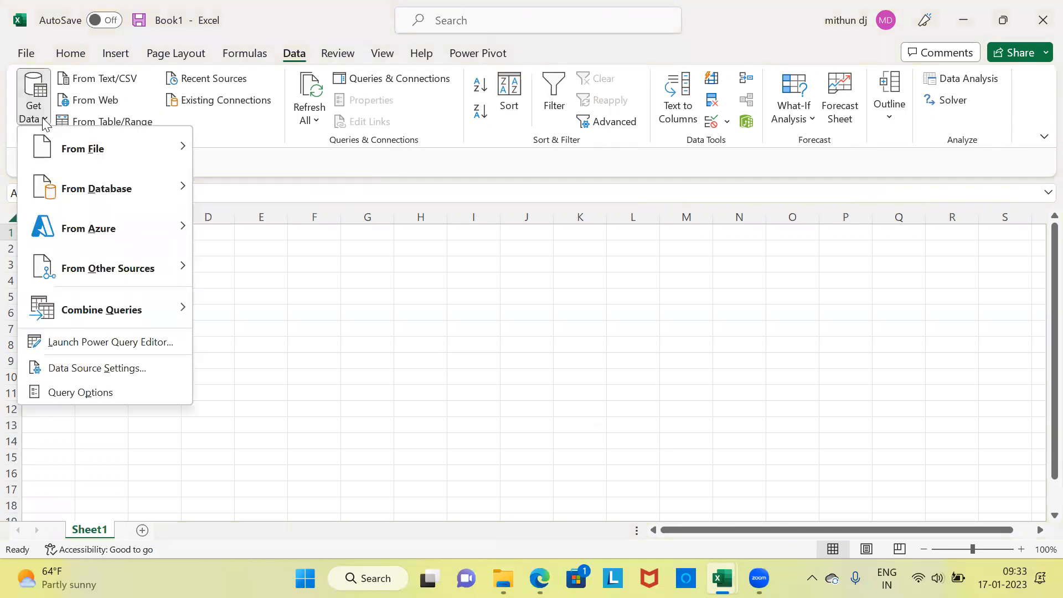
pyautogui.moveTo(58, 152)
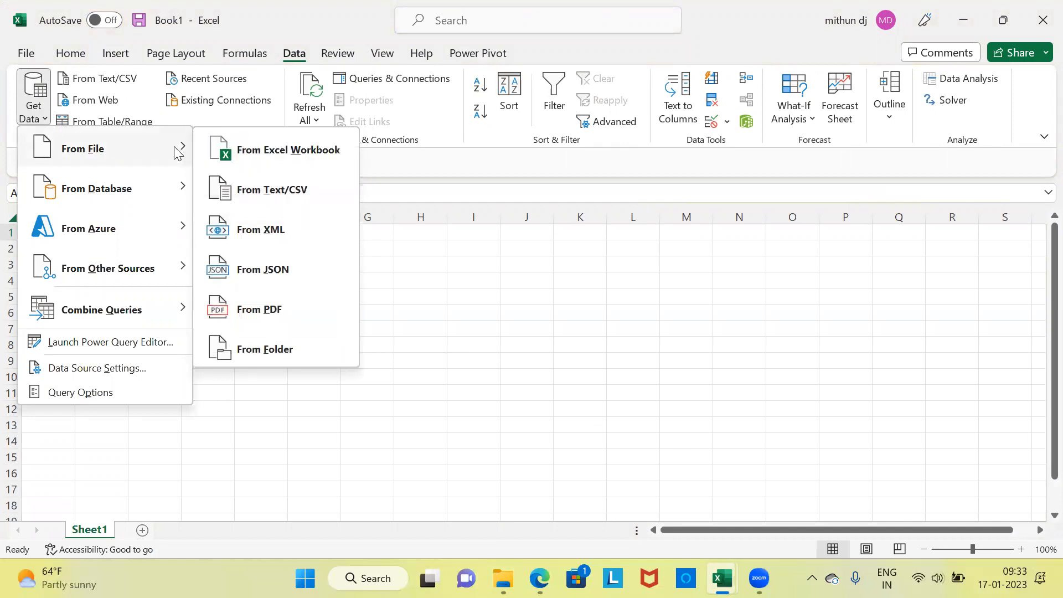
pyautogui.click(309, 163)
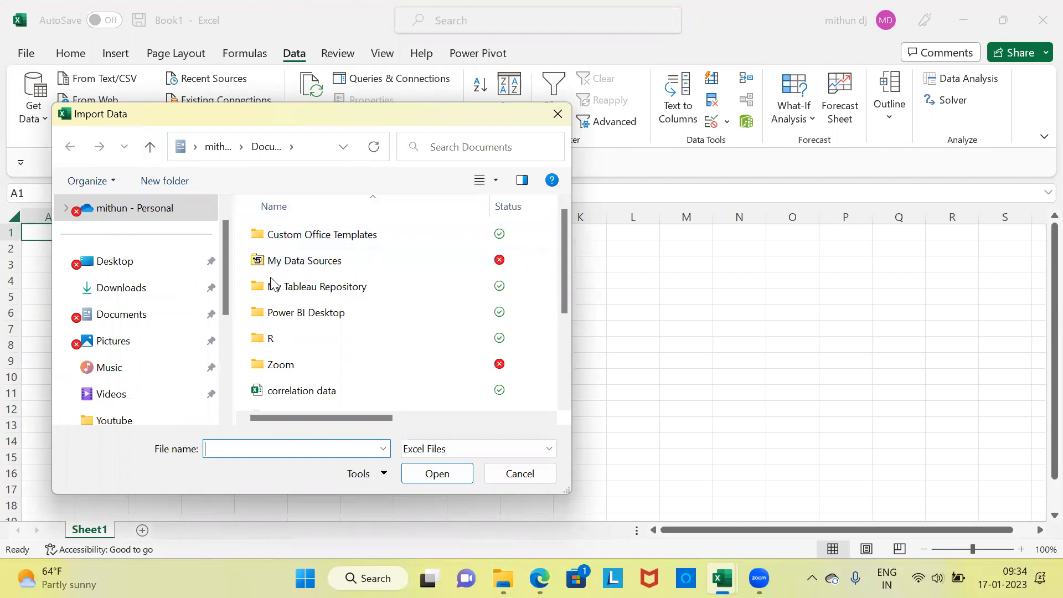
pyautogui.moveTo(224, 260); pyautogui.dragTo(221, 301)
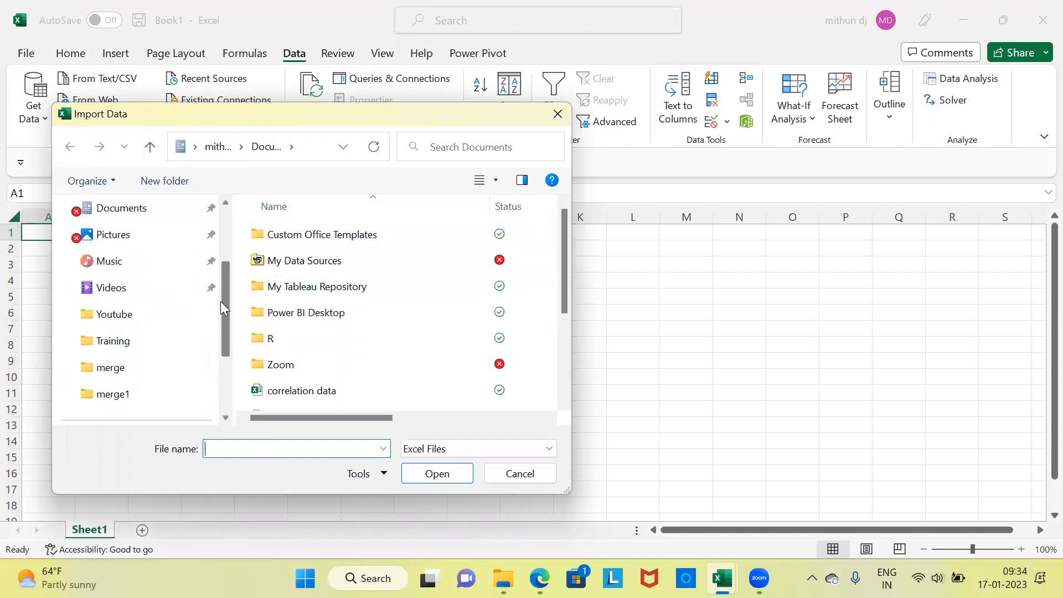
pyautogui.click(116, 395)
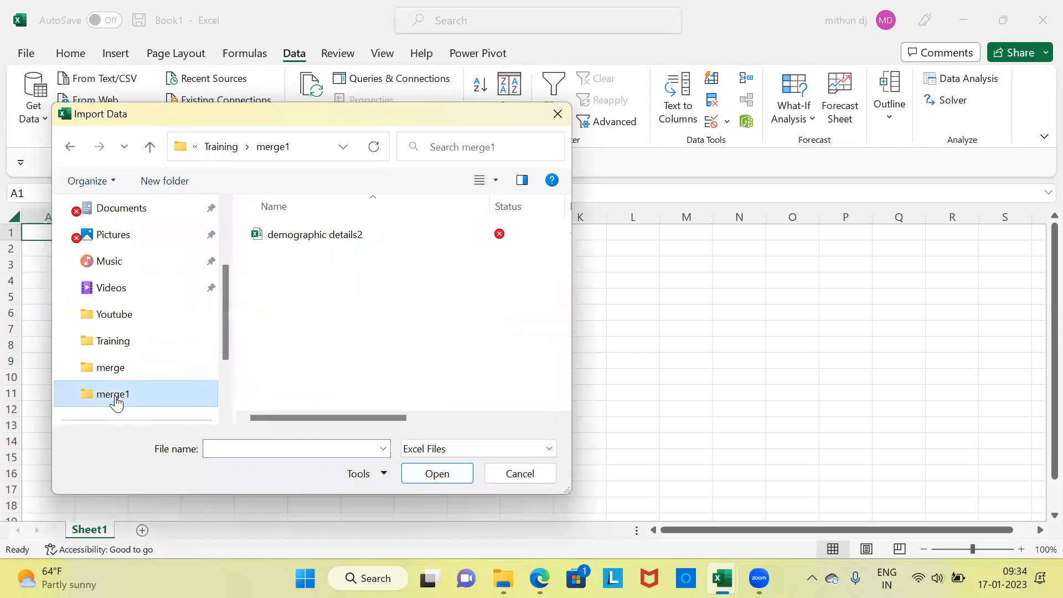
pyautogui.click(299, 239)
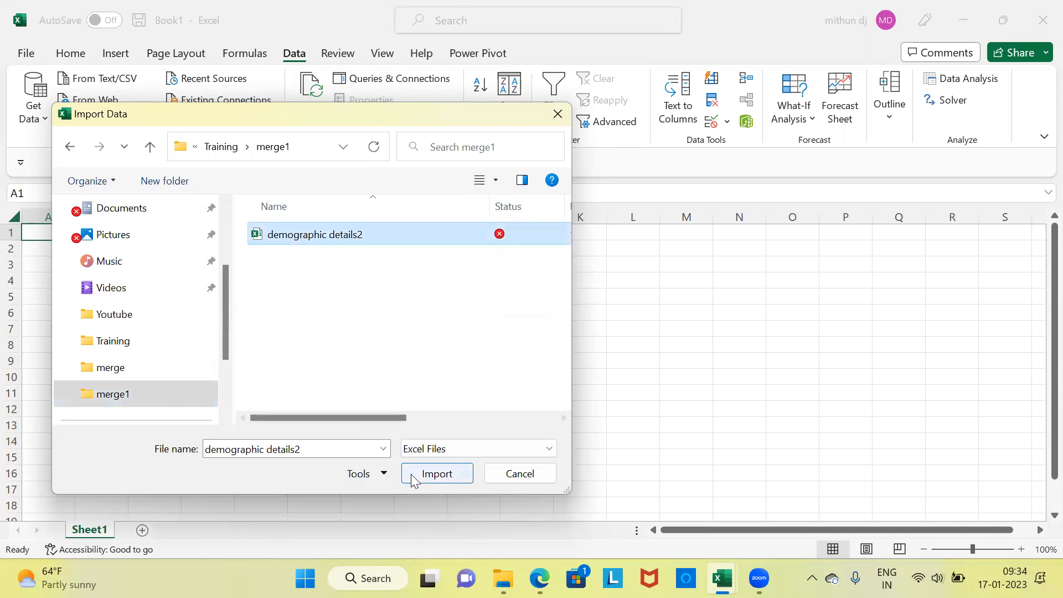
pyautogui.click(443, 479)
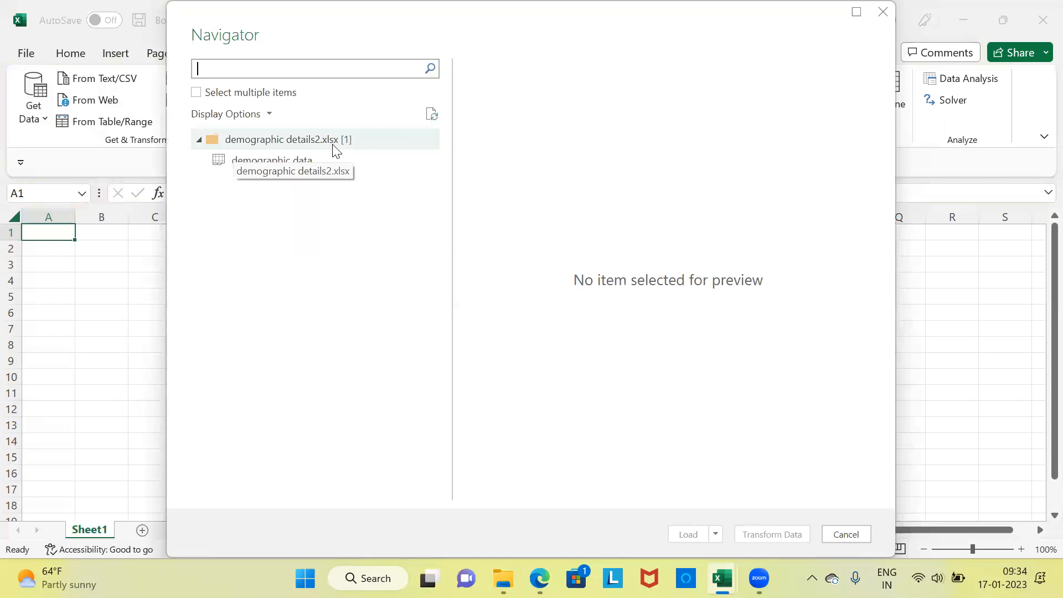
# Load the demographic data sheet as a connection only and add it to the Data Model
pyautogui.click(274, 165)
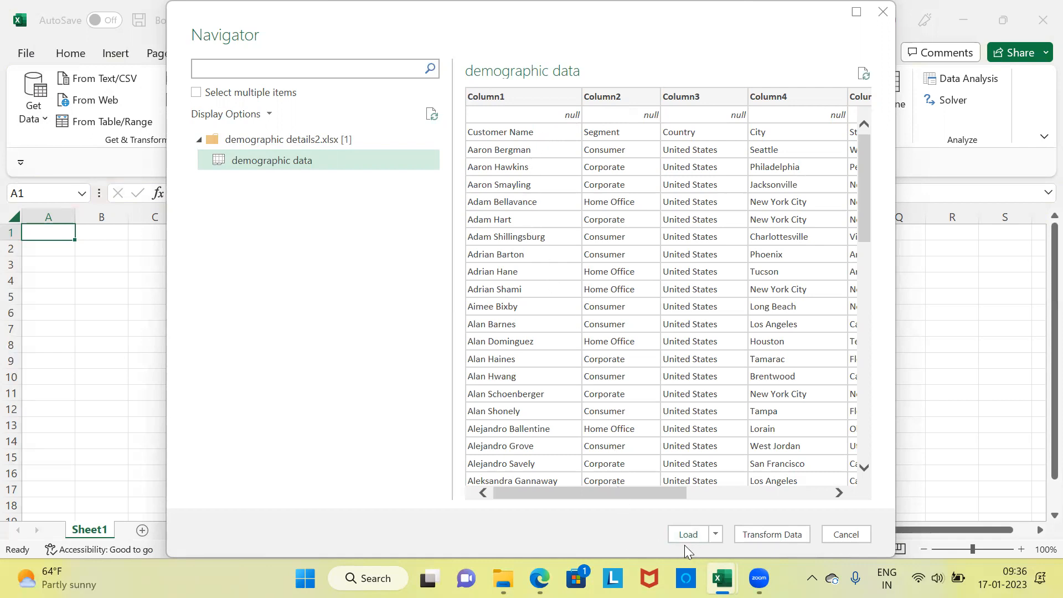
pyautogui.click(715, 535)
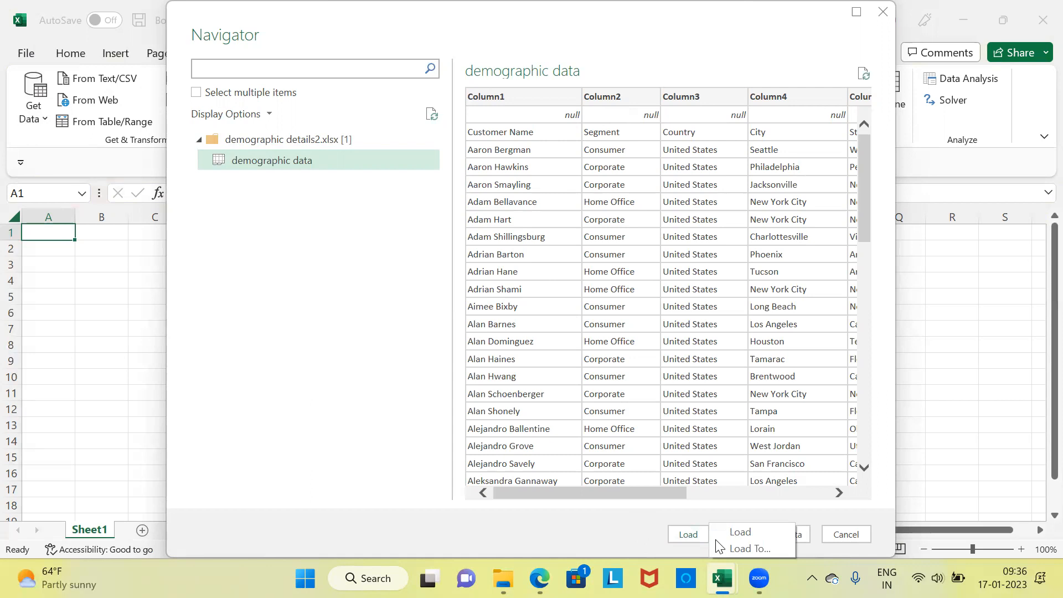
pyautogui.click(744, 550)
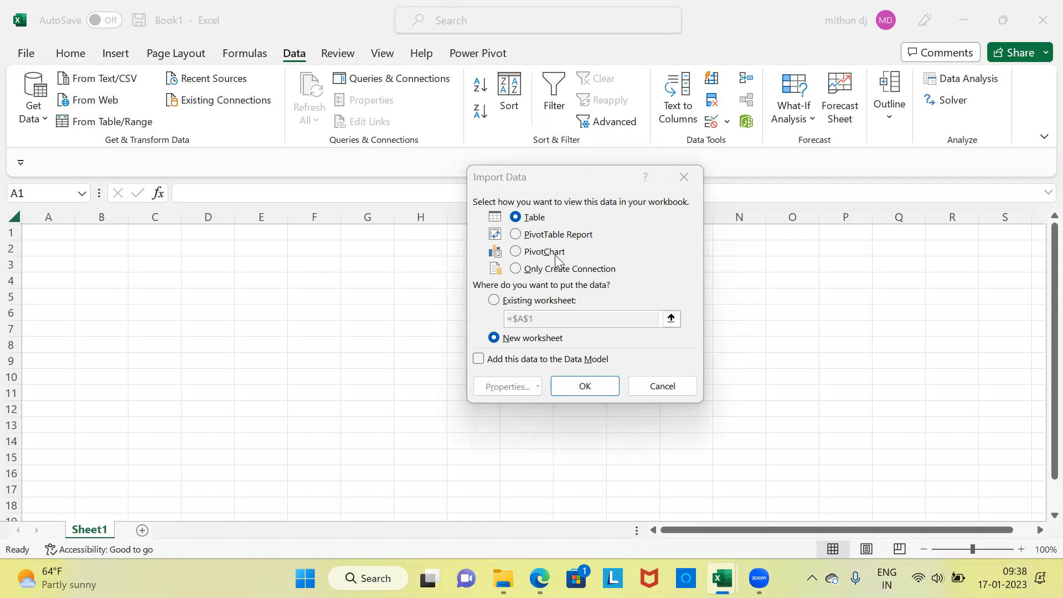
pyautogui.click(521, 271)
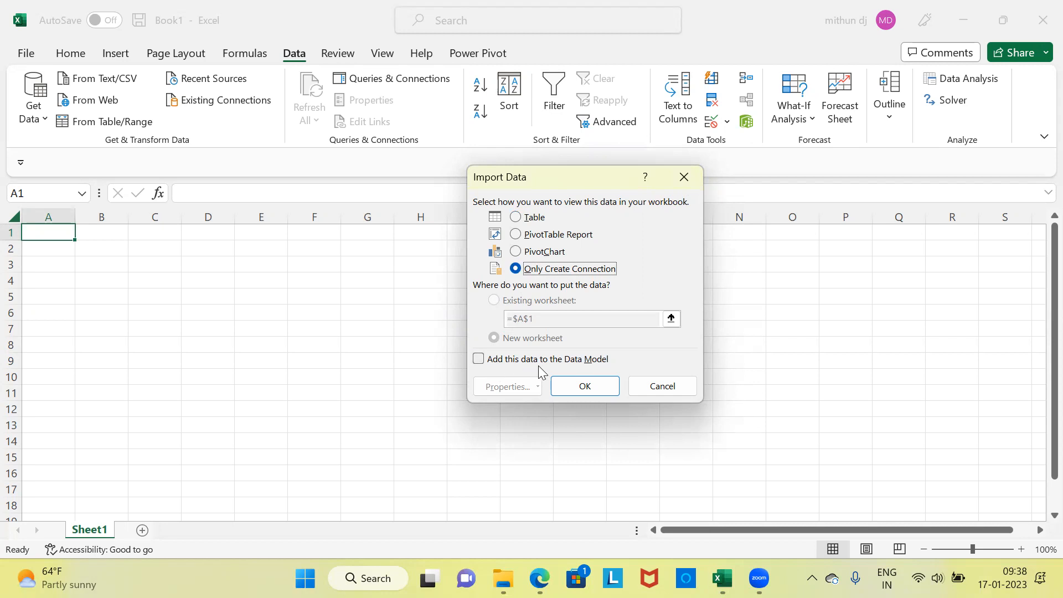
pyautogui.click(480, 363)
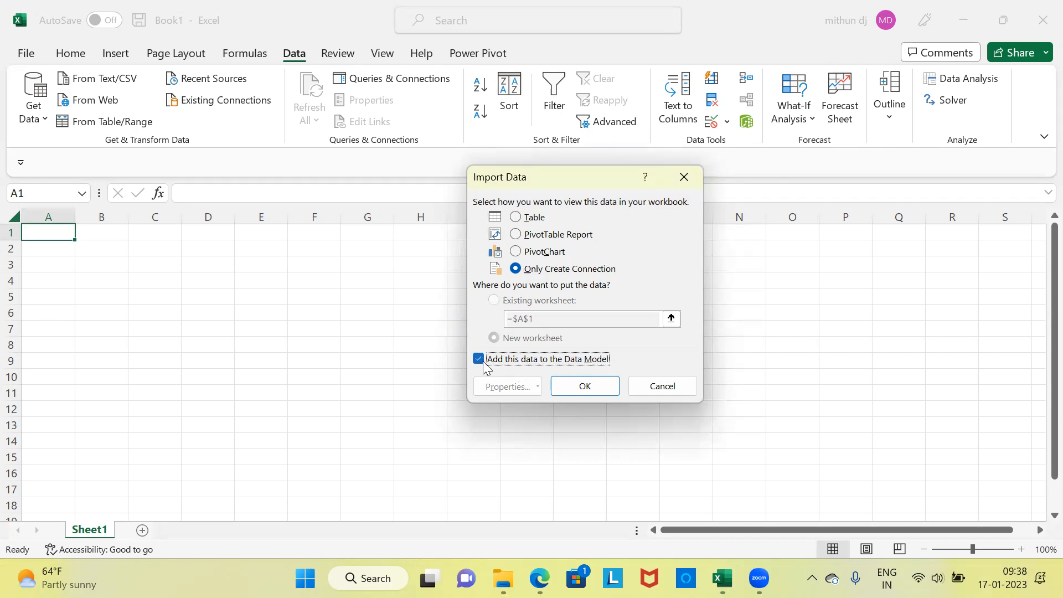
pyautogui.click(597, 386)
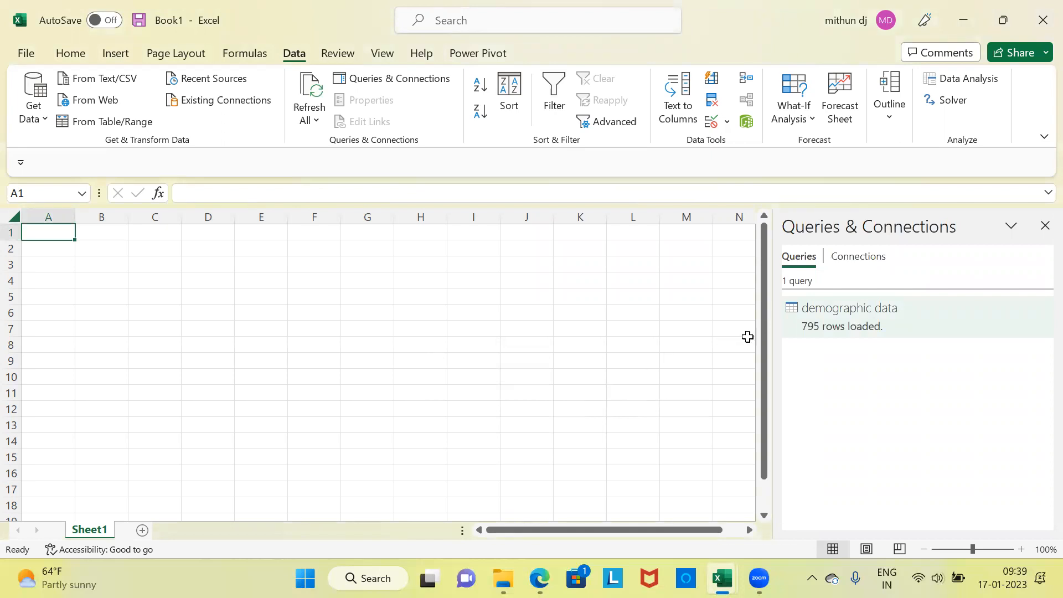
# Edit the demographic data query in Power Query Editor and remove the top 1 row
pyautogui.moveTo(876, 337)
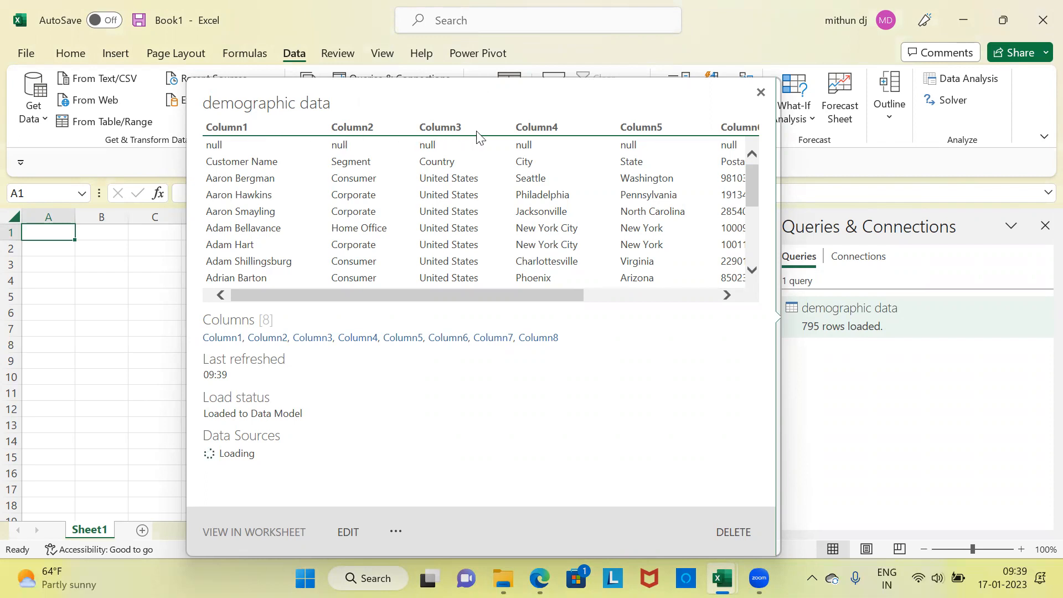
pyautogui.click(348, 531)
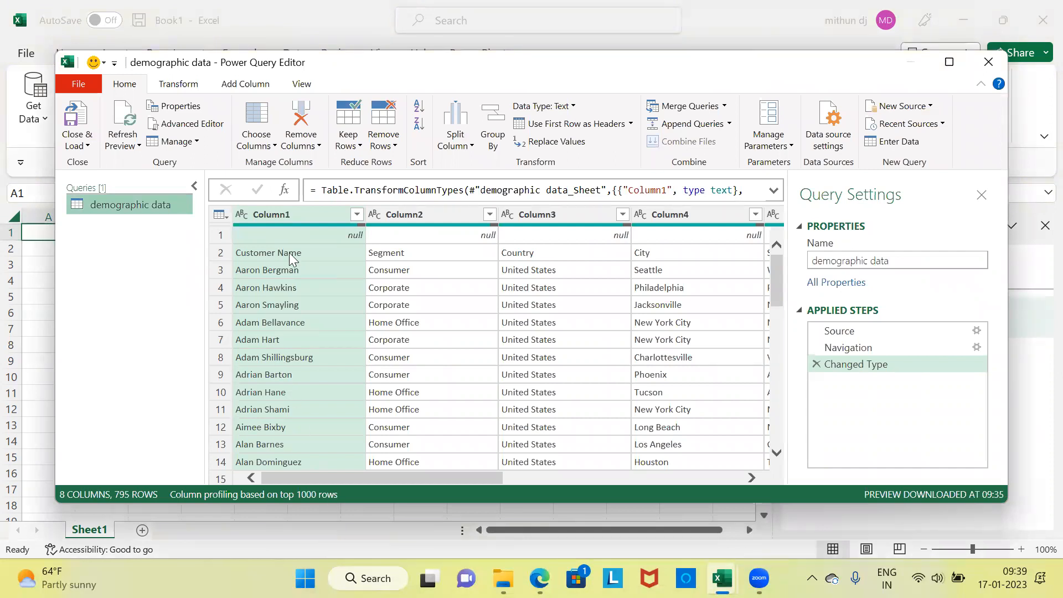
pyautogui.click(227, 235)
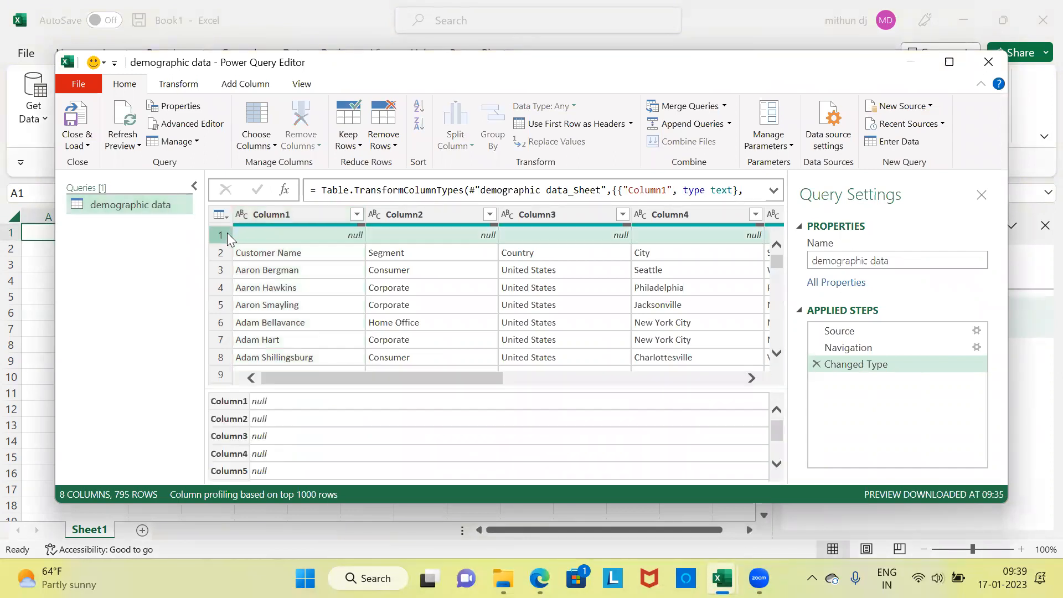
pyautogui.moveTo(469, 379); pyautogui.dragTo(377, 388)
pyautogui.click(394, 148)
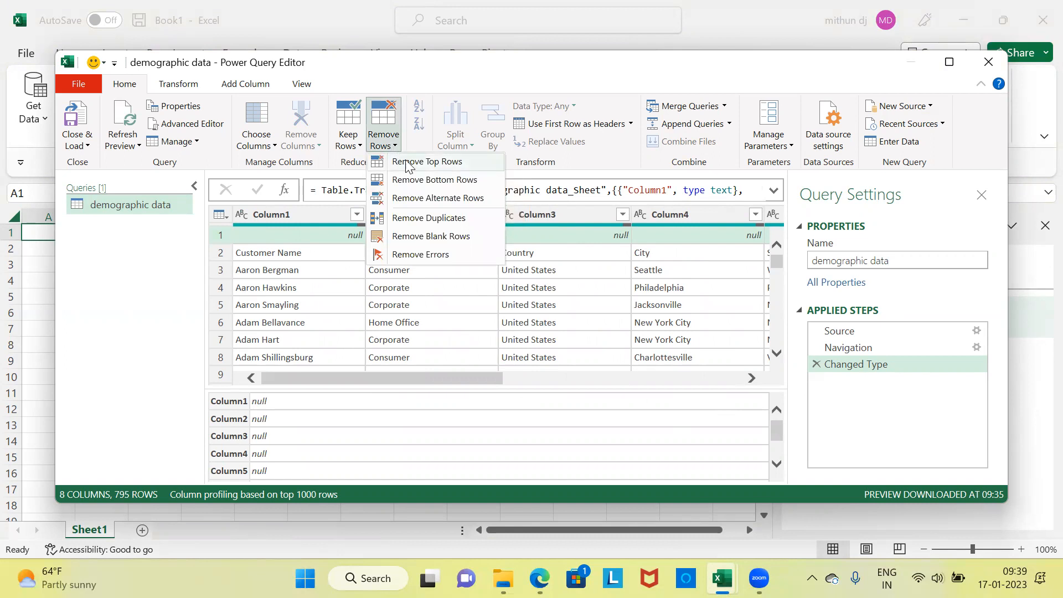
pyautogui.click(411, 164)
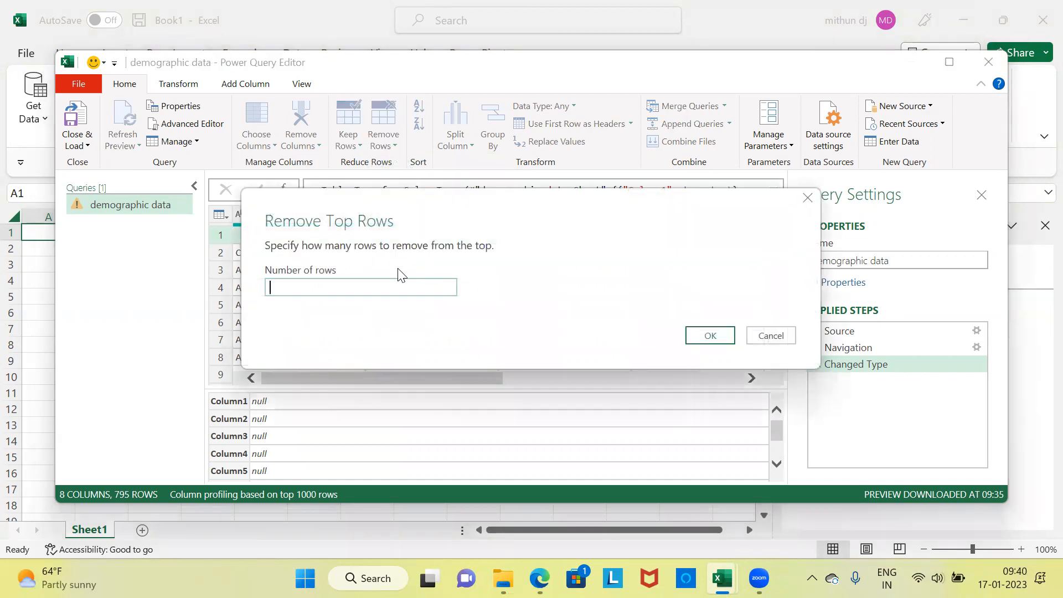
pyautogui.write('1')
pyautogui.click(703, 334)
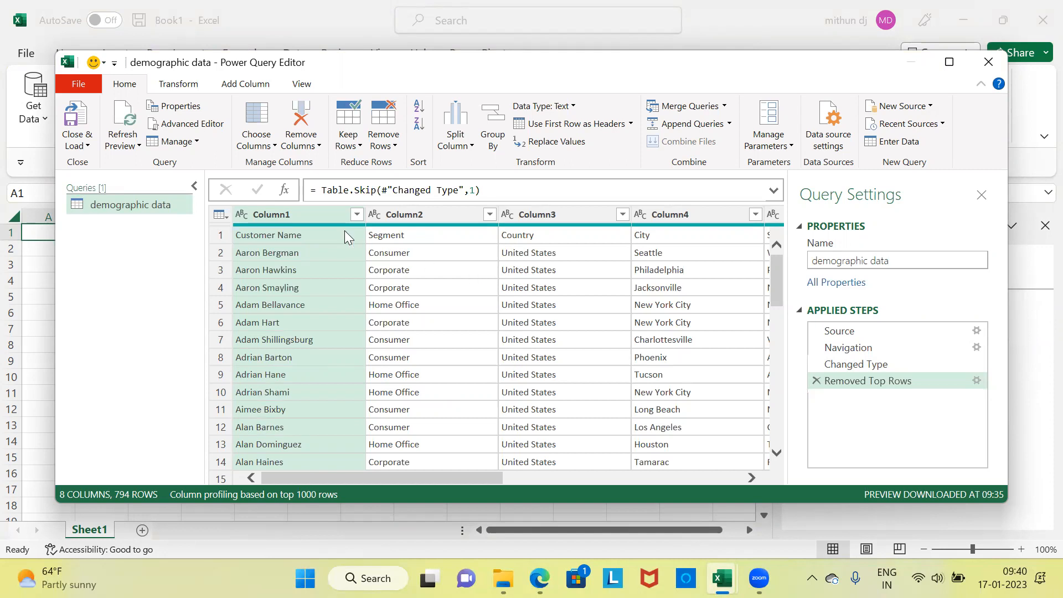
# Use the first row of the demographic data query as headers, and close and load the query
pyautogui.click(301, 236)
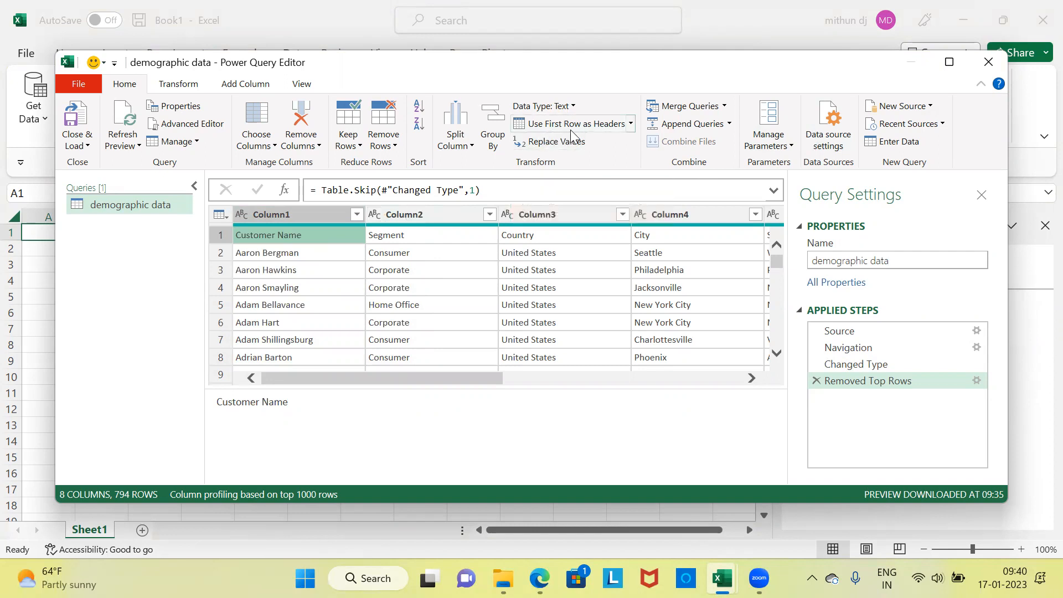
pyautogui.click(631, 124)
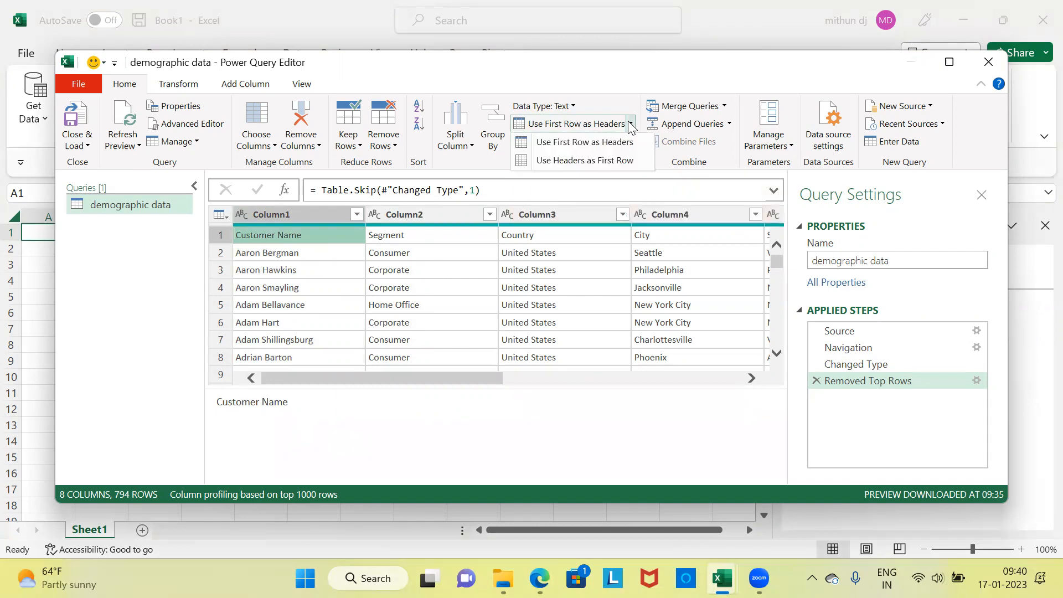
pyautogui.click(574, 143)
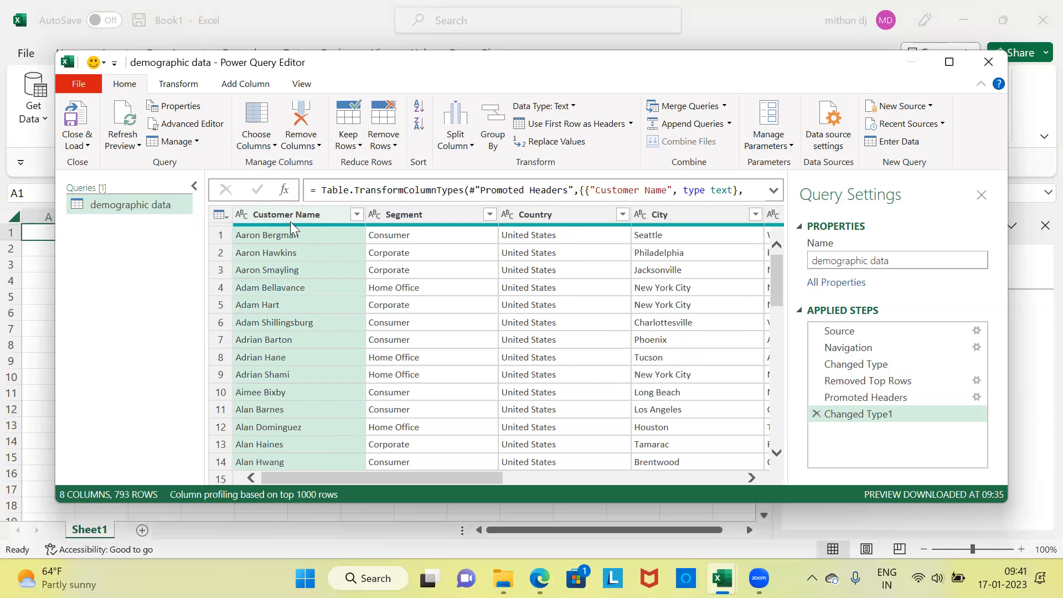
pyautogui.click(89, 147)
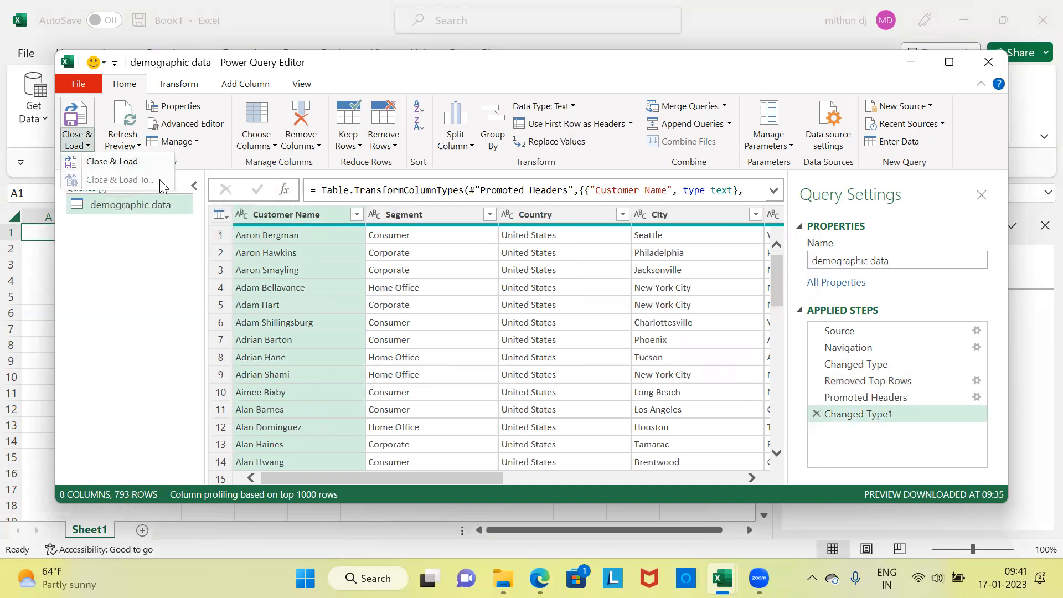
pyautogui.click(138, 163)
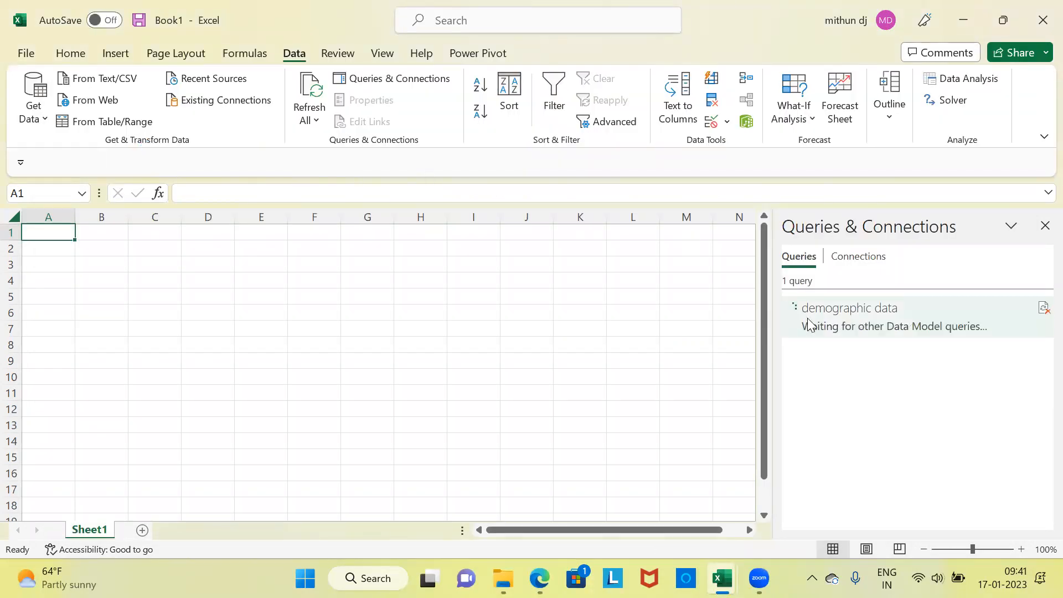
pyautogui.moveTo(815, 331)
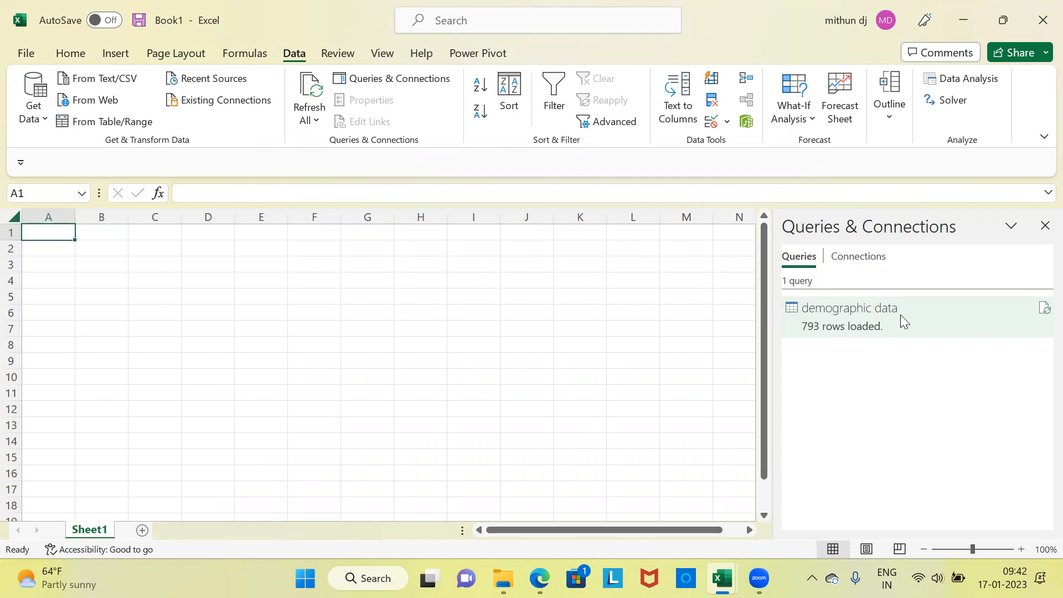
pyautogui.moveTo(898, 323)
# Import the product details CSV file from the merge1 folder as a data source
pyautogui.click(38, 121)
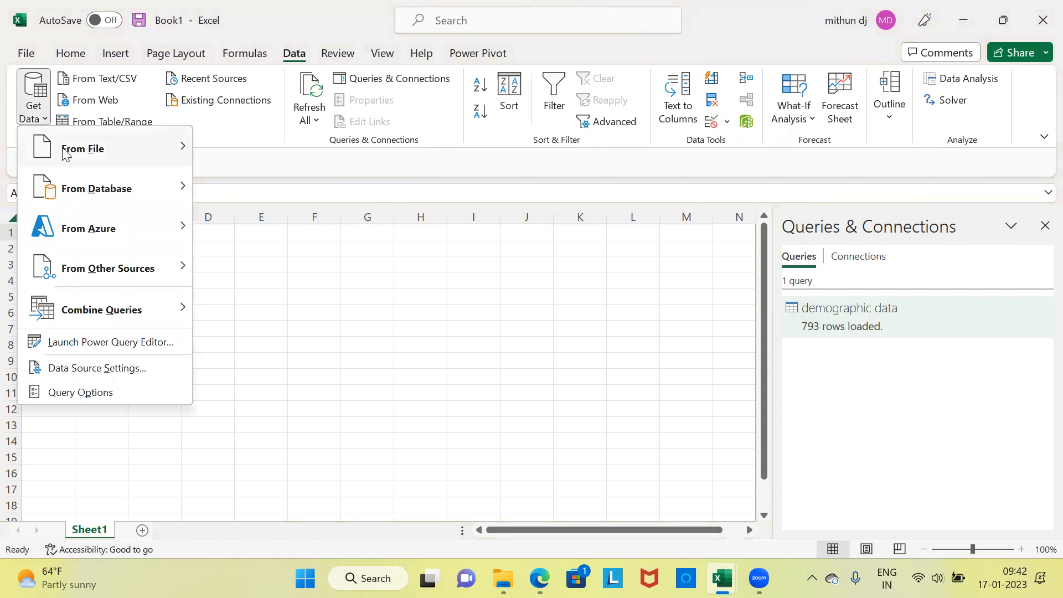
pyautogui.moveTo(67, 152)
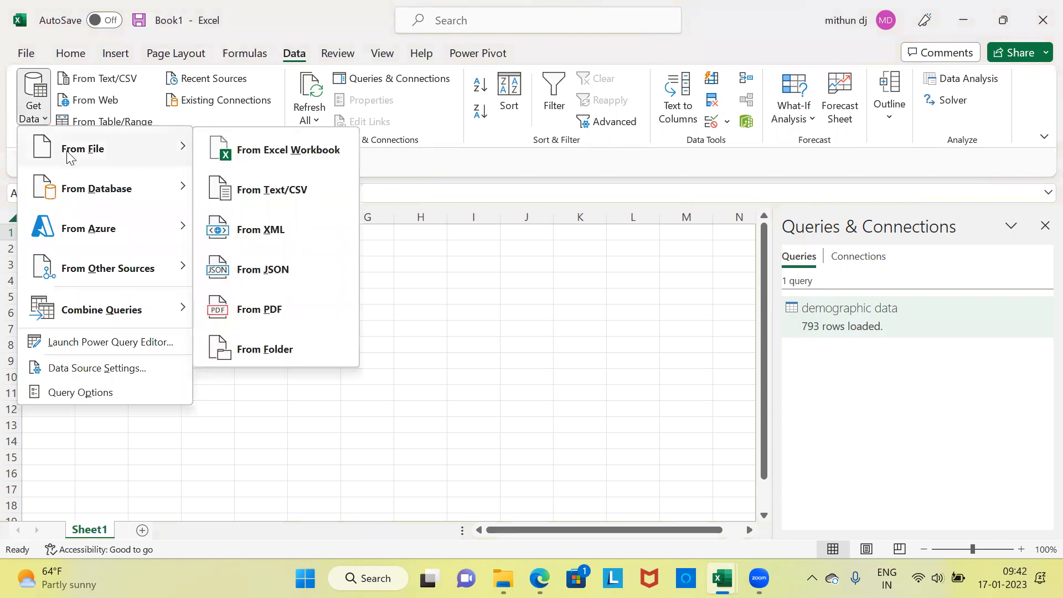
pyautogui.click(305, 191)
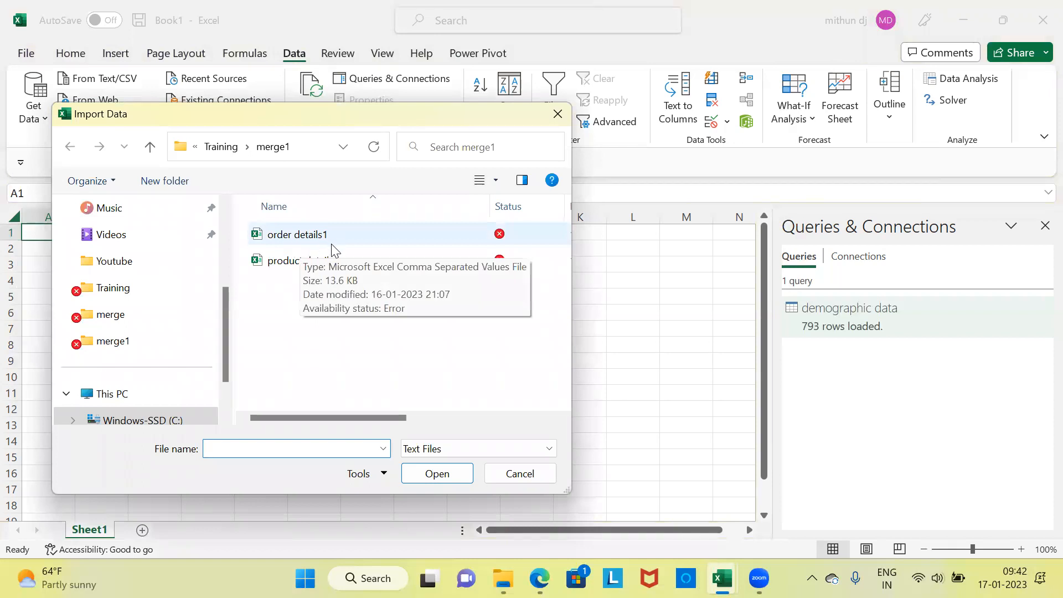
pyautogui.click(288, 263)
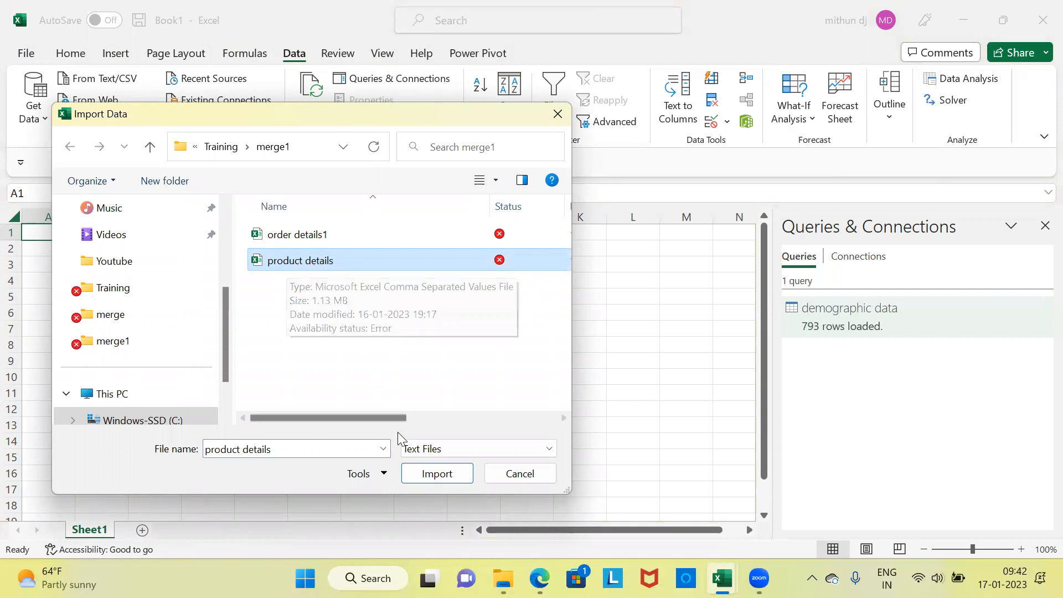
pyautogui.click(437, 474)
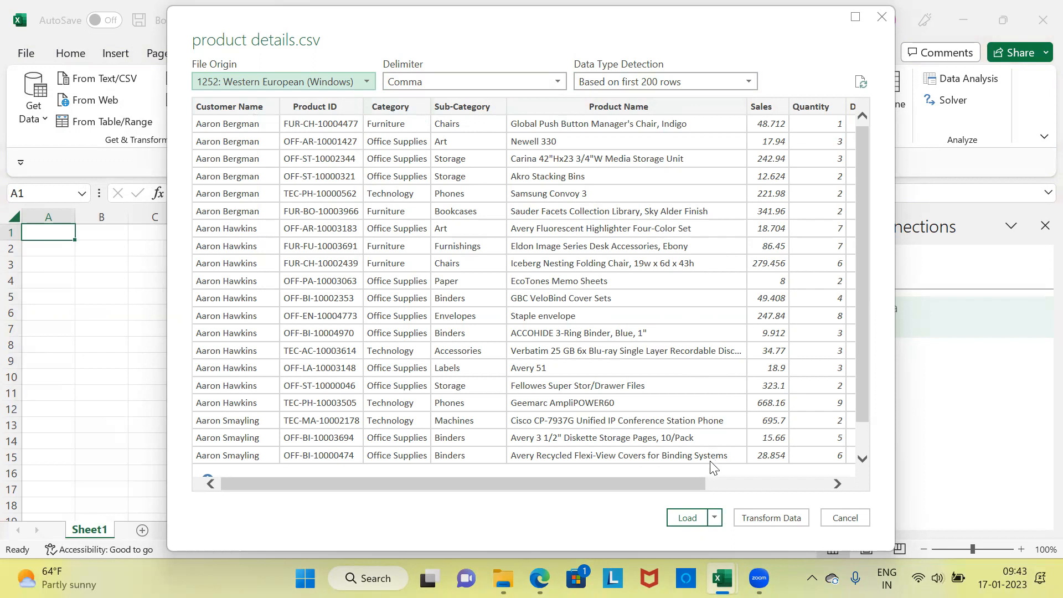
# Load the product details data as a connection only and add it to the Data Model
pyautogui.click(715, 519)
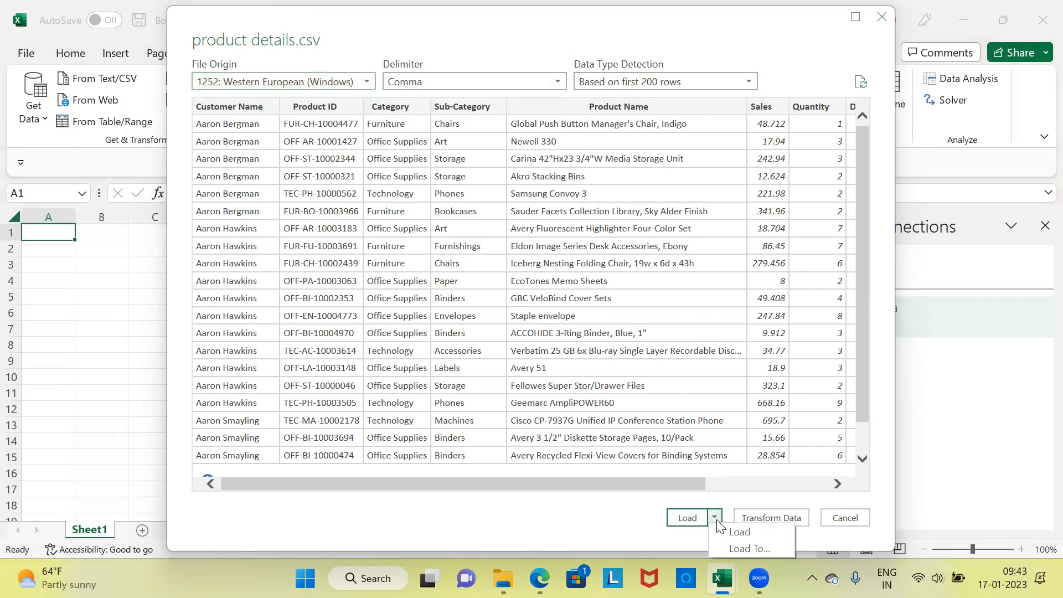
pyautogui.click(758, 550)
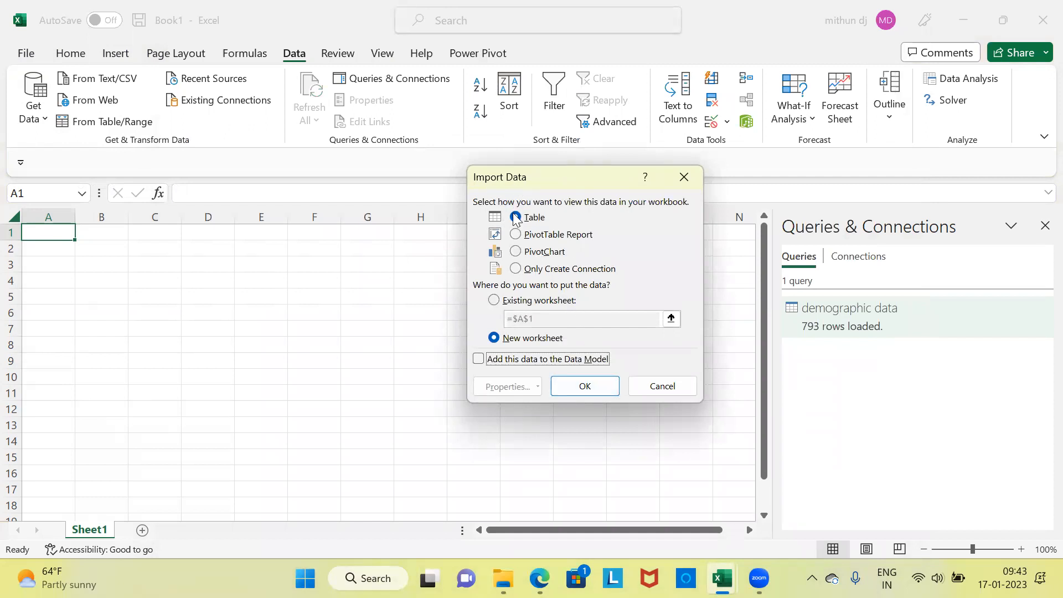
pyautogui.click(516, 269)
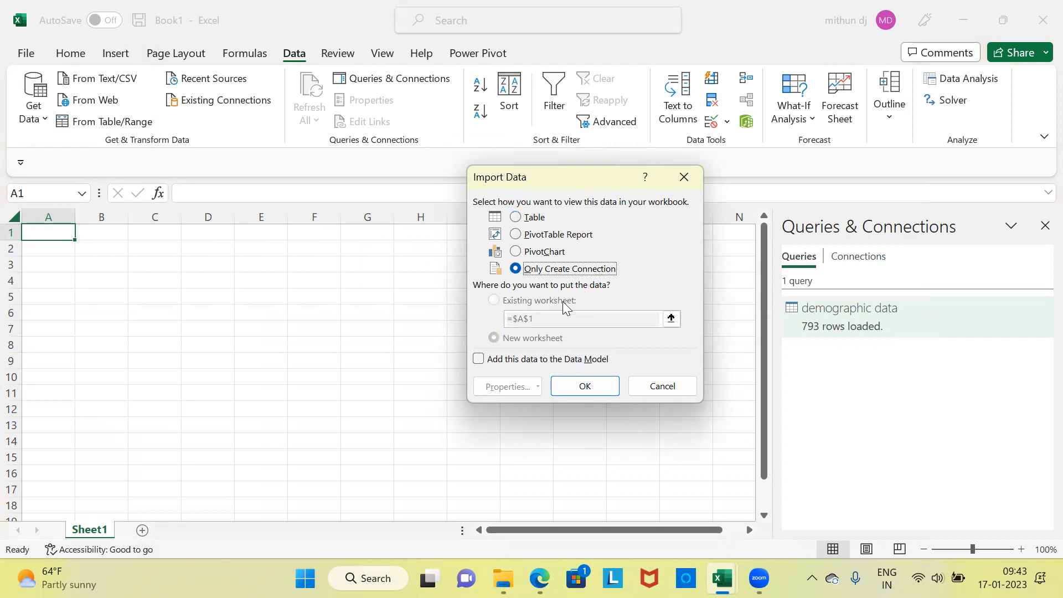
pyautogui.click(485, 362)
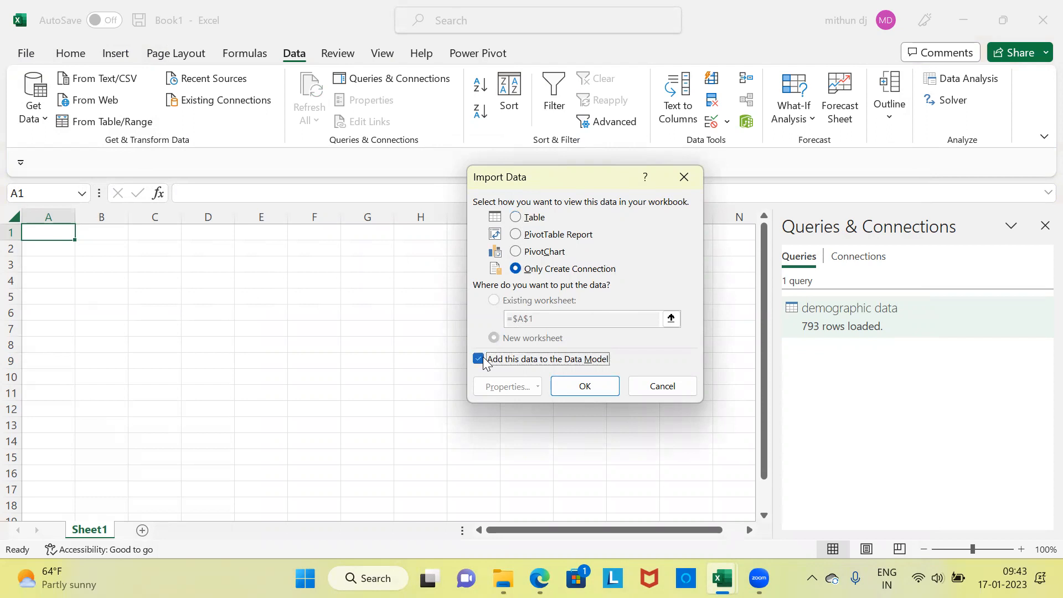
pyautogui.click(587, 387)
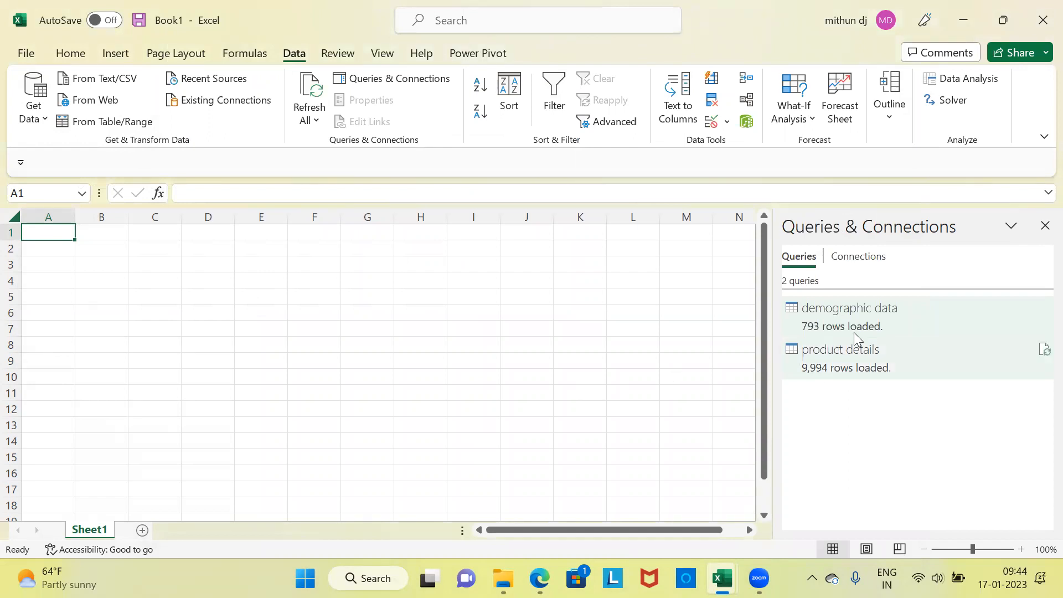
# Preview the demographic data query, open the Data Model in the Power Pivot window and display the product details table
pyautogui.moveTo(837, 324)
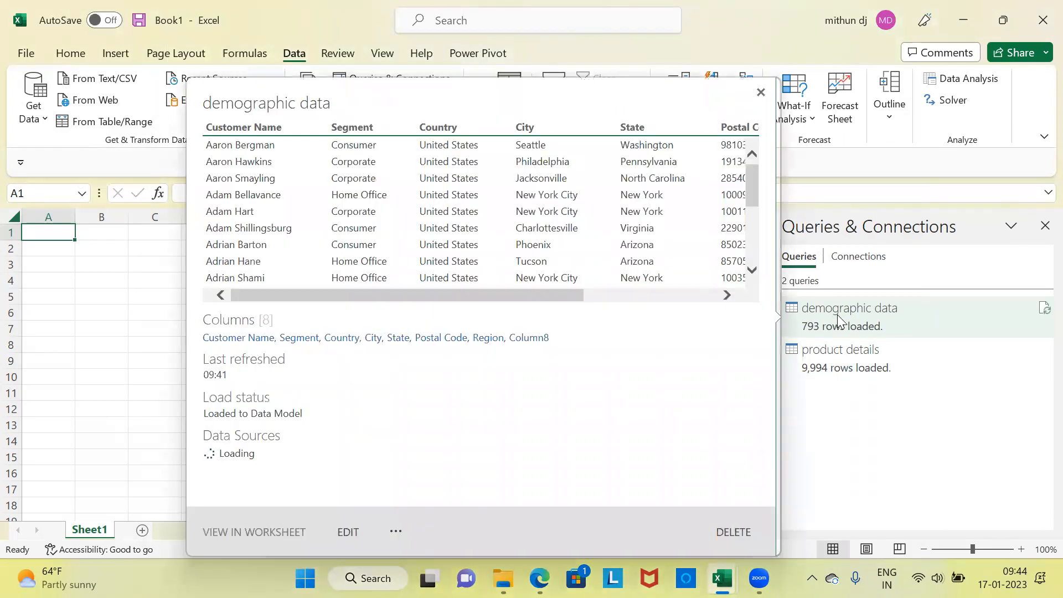
pyautogui.moveTo(857, 367)
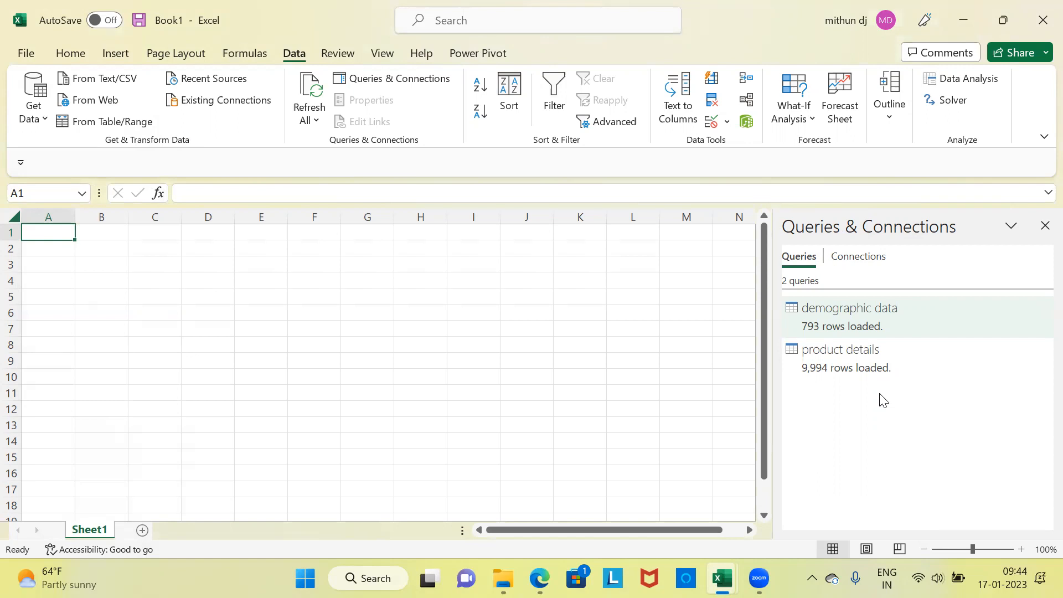
pyautogui.click(501, 54)
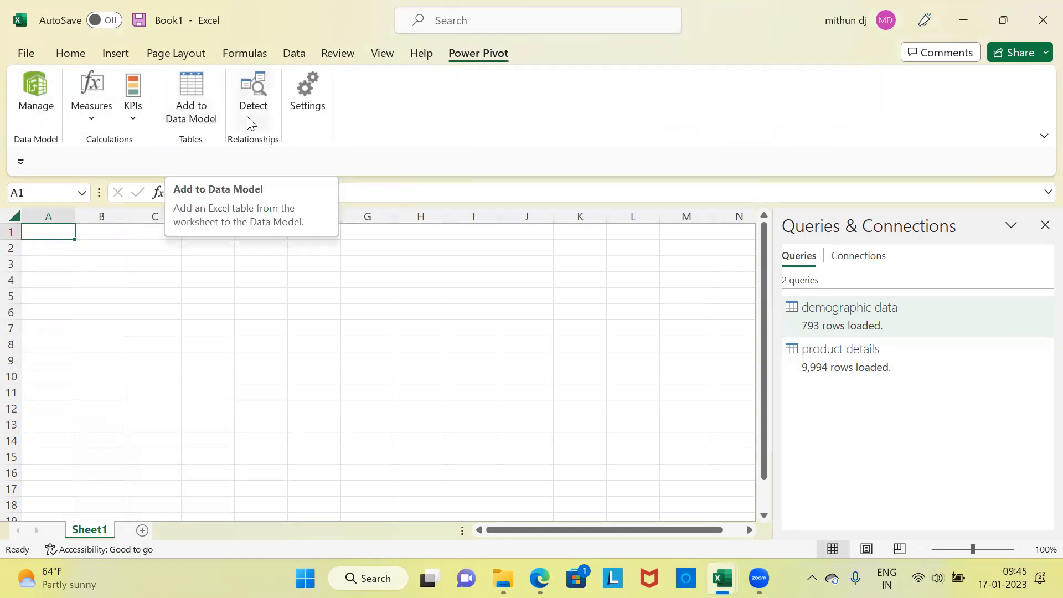
pyautogui.click(33, 112)
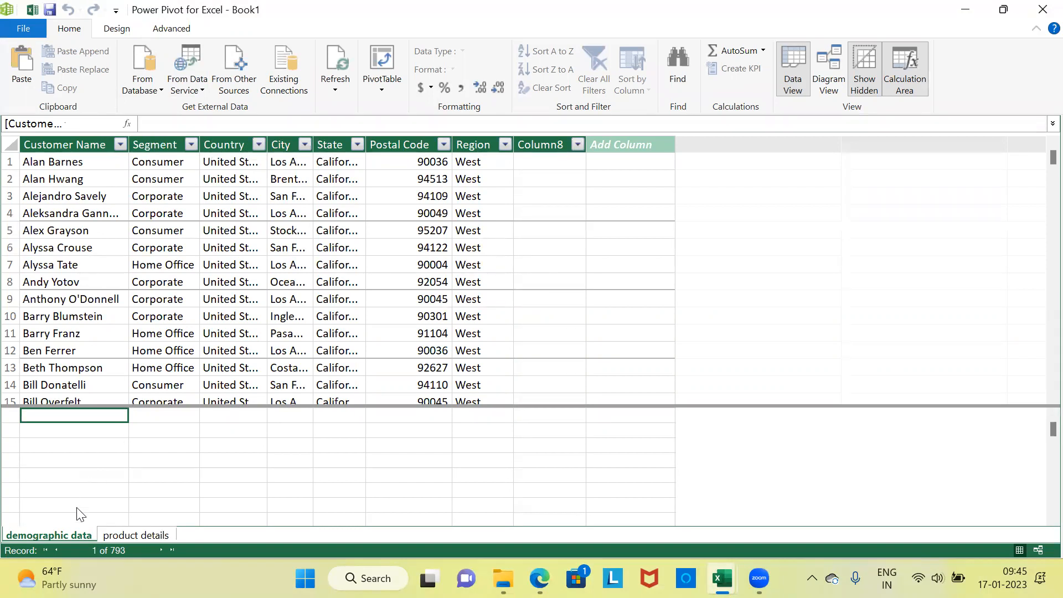
pyautogui.click(138, 533)
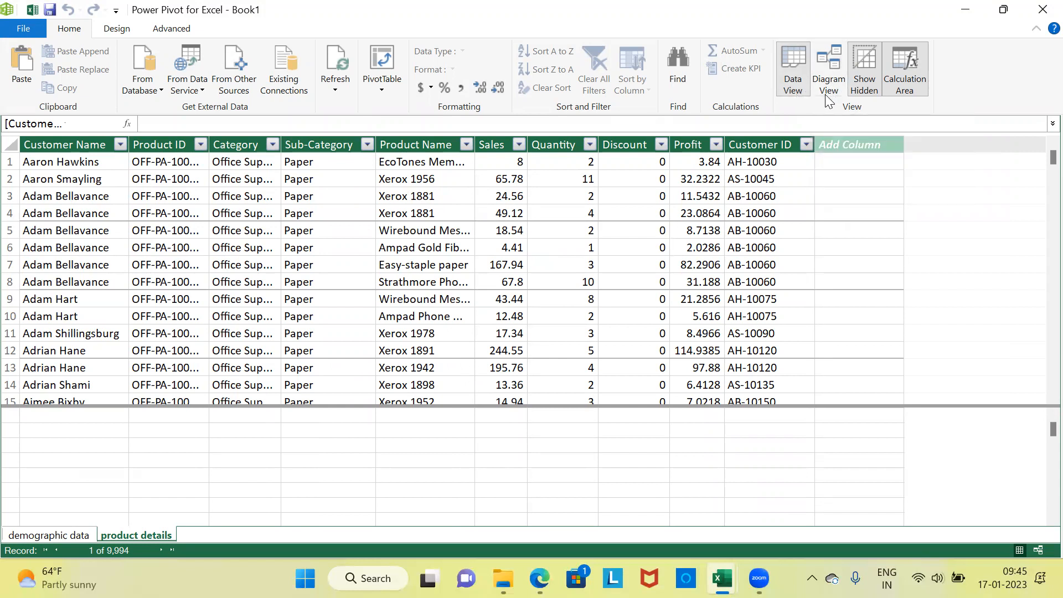
# Switch the Data Model to Diagram View and enlarge the demographic data table box to show all its fields
pyautogui.click(833, 62)
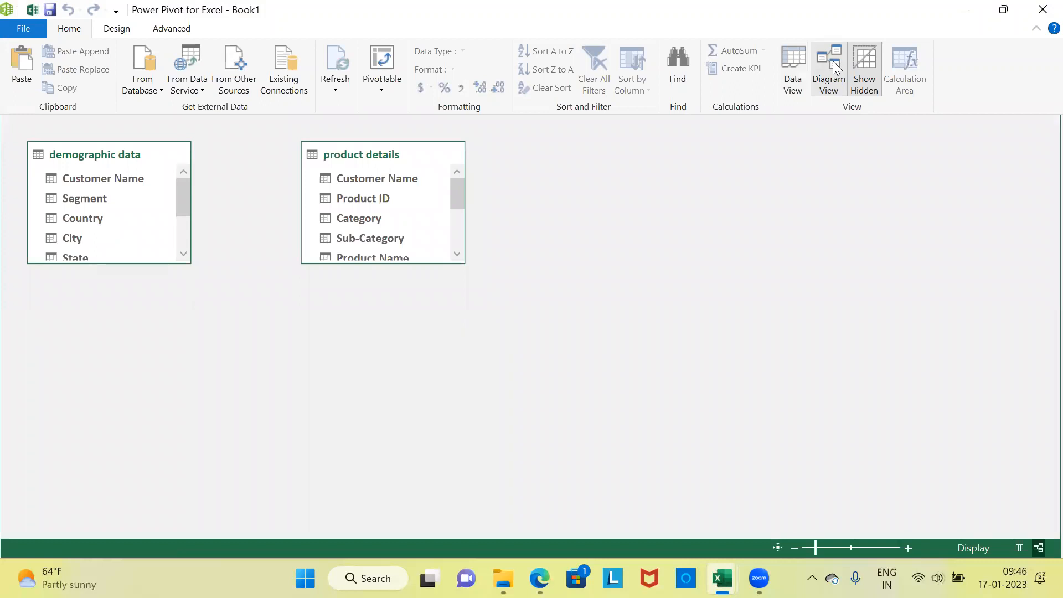
pyautogui.moveTo(192, 263); pyautogui.dragTo(232, 404)
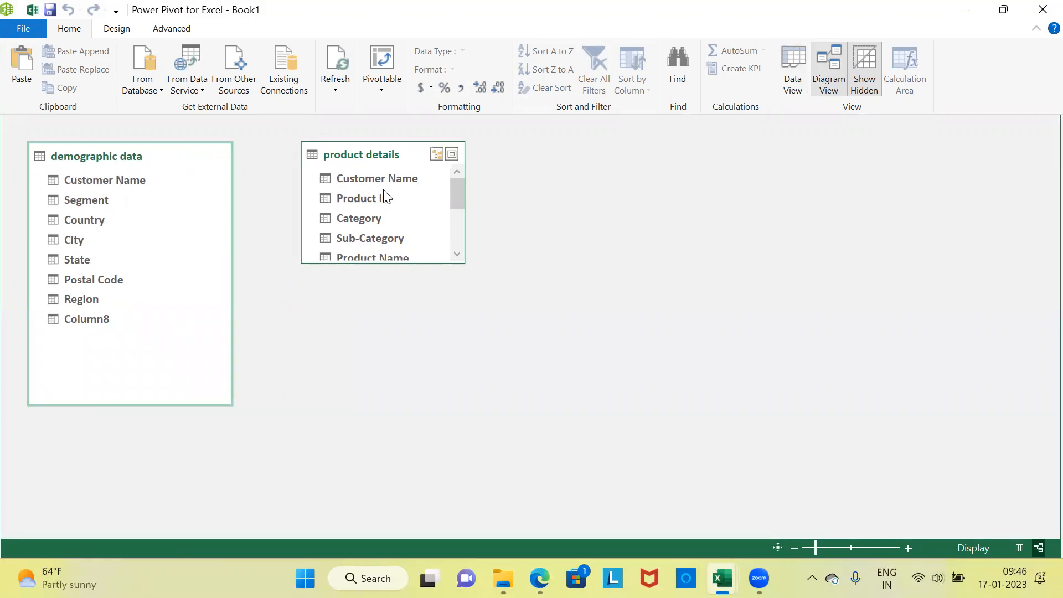
# Enlarge the product details table box and relate the Customer Name field of demographic data to Customer Name in product details
pyautogui.moveTo(469, 267); pyautogui.dragTo(496, 408)
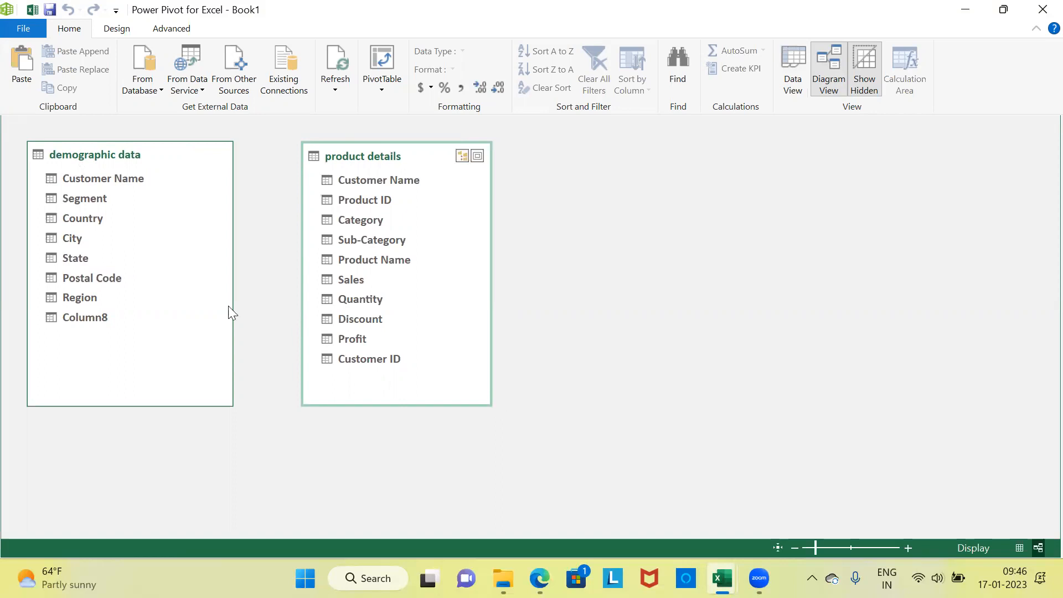
pyautogui.click(129, 180)
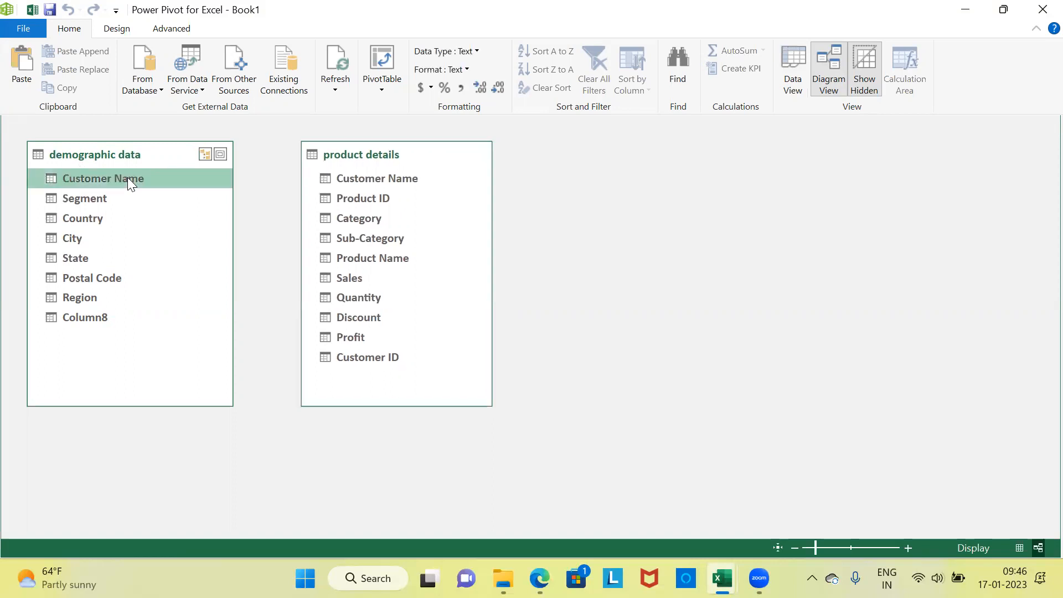
pyautogui.click(396, 182)
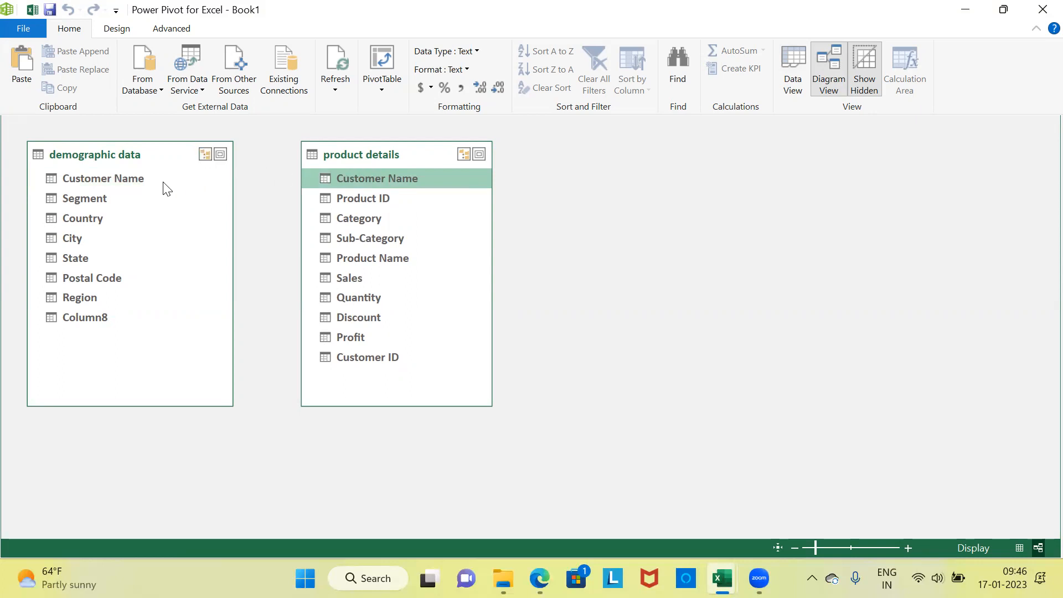
pyautogui.click(135, 188)
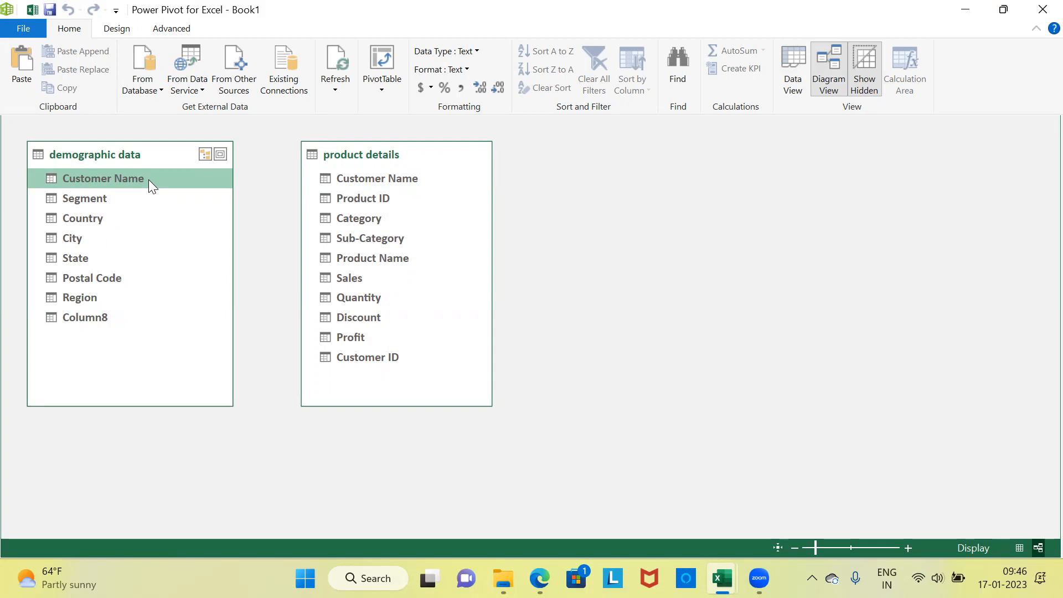
pyautogui.moveTo(148, 180); pyautogui.dragTo(363, 179)
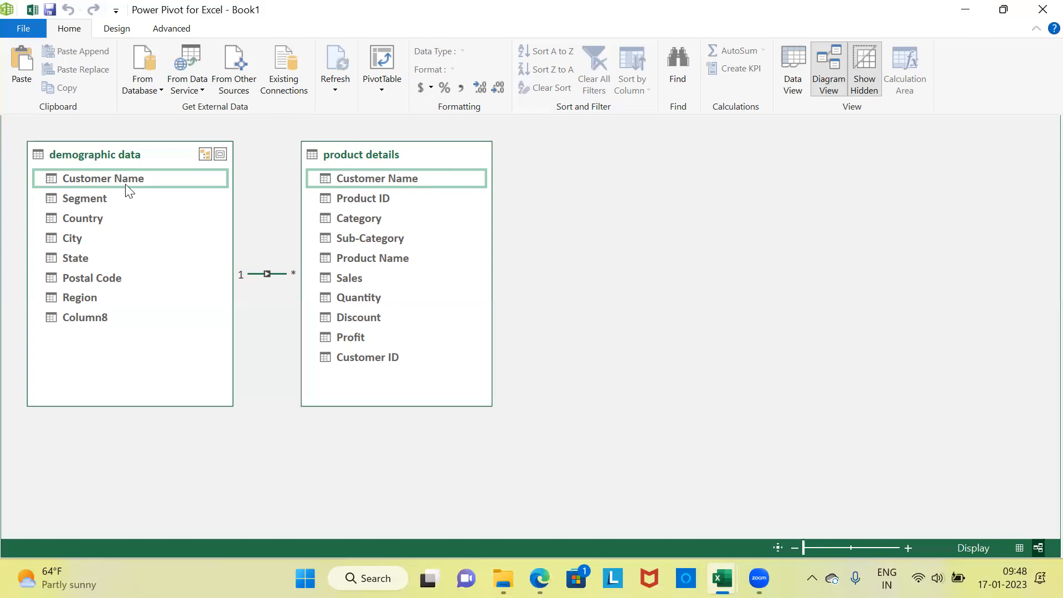
# Create a PivotTable from the Data Model on a new worksheet
pyautogui.click(383, 92)
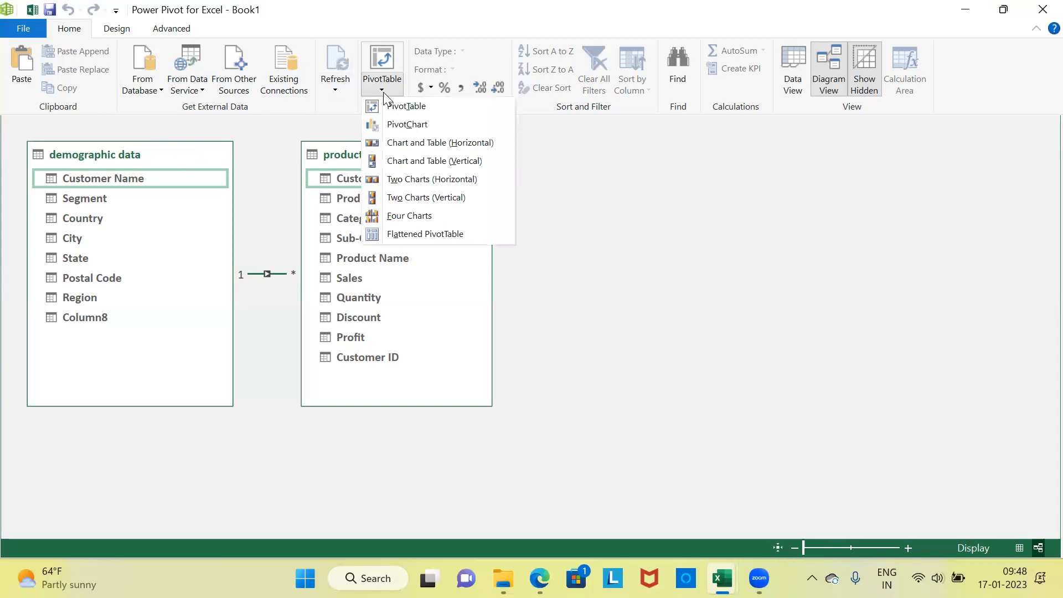
pyautogui.click(435, 110)
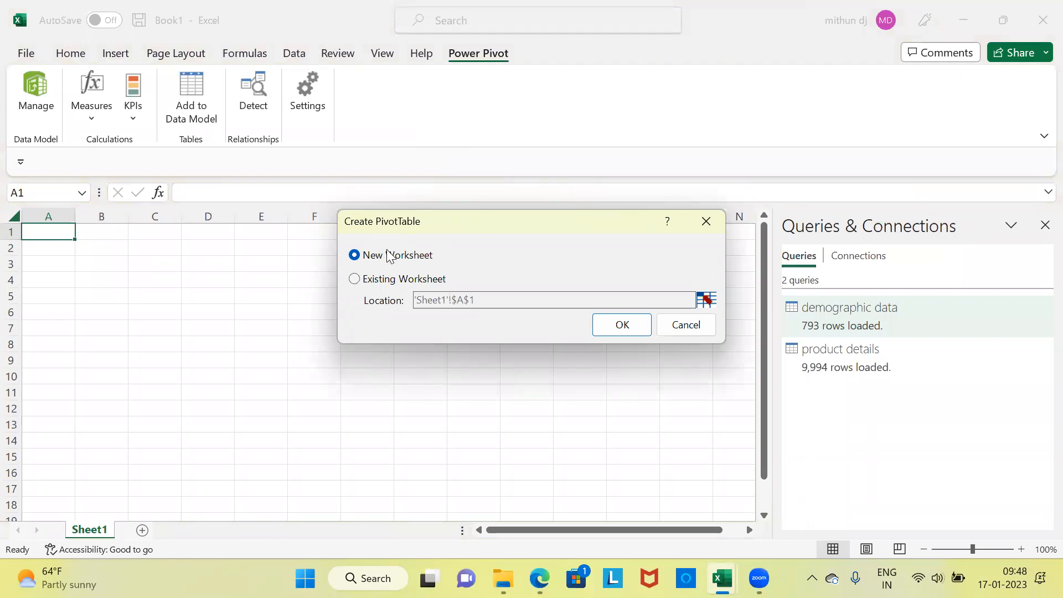
pyautogui.click(629, 323)
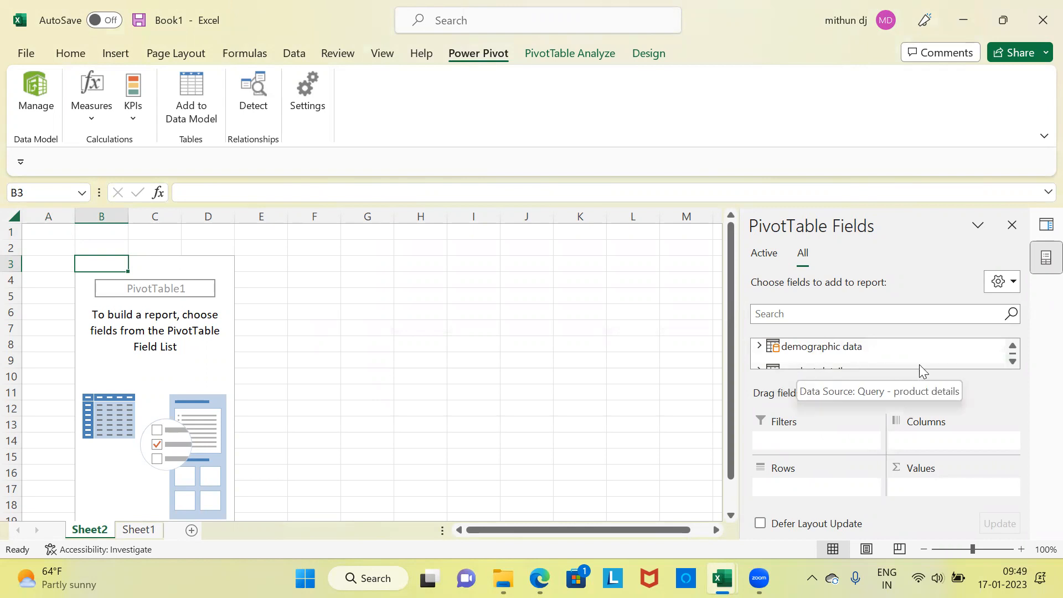
# Add the State field from the demographic data table to the PivotTable's rows
pyautogui.rightClick(1012, 366)
pyautogui.click(1014, 352)
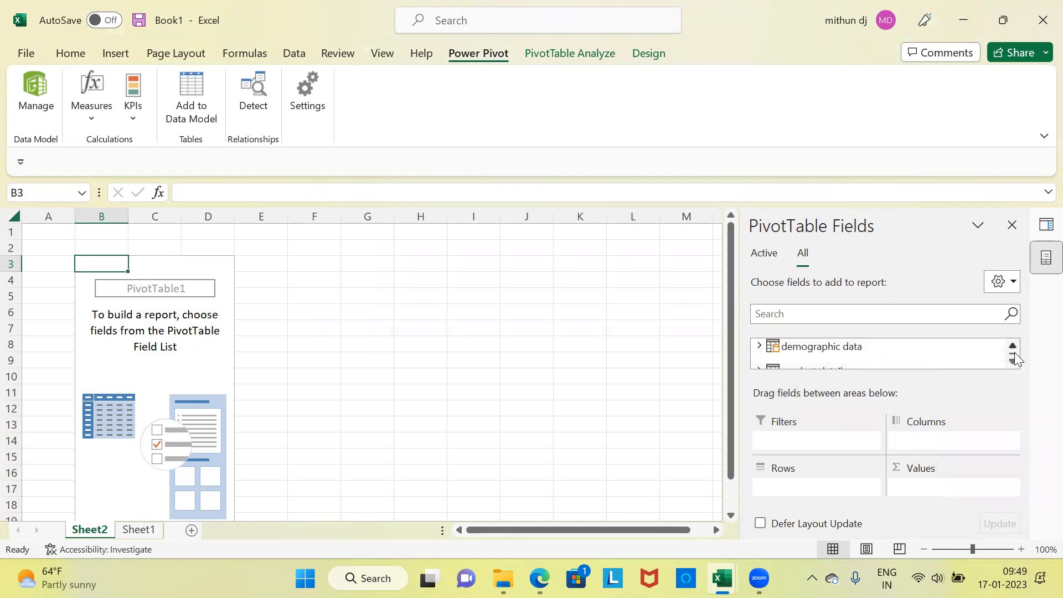
pyautogui.click(1012, 360)
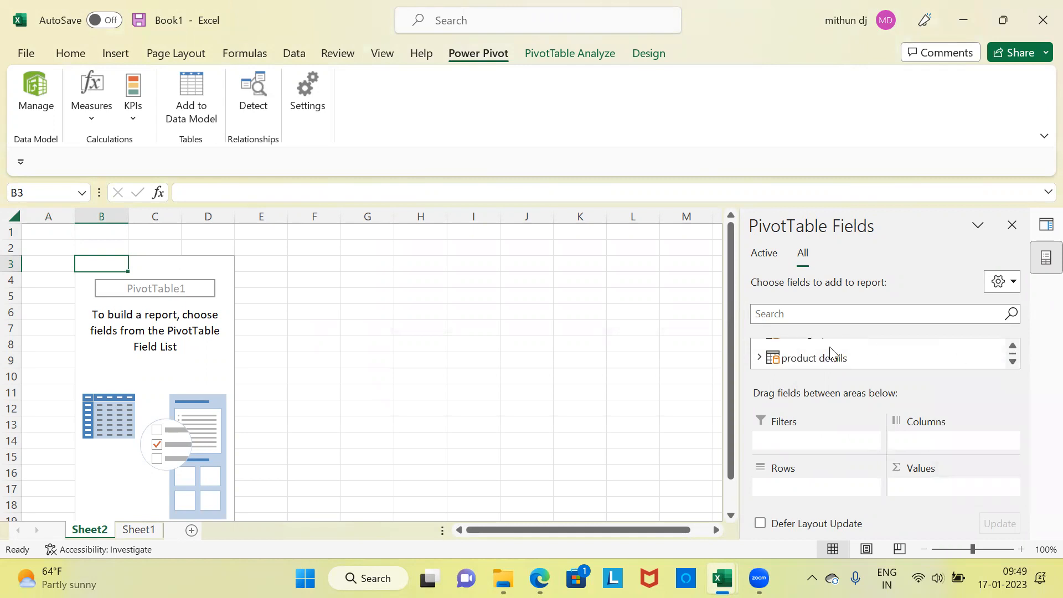
pyautogui.rightClick(1011, 361)
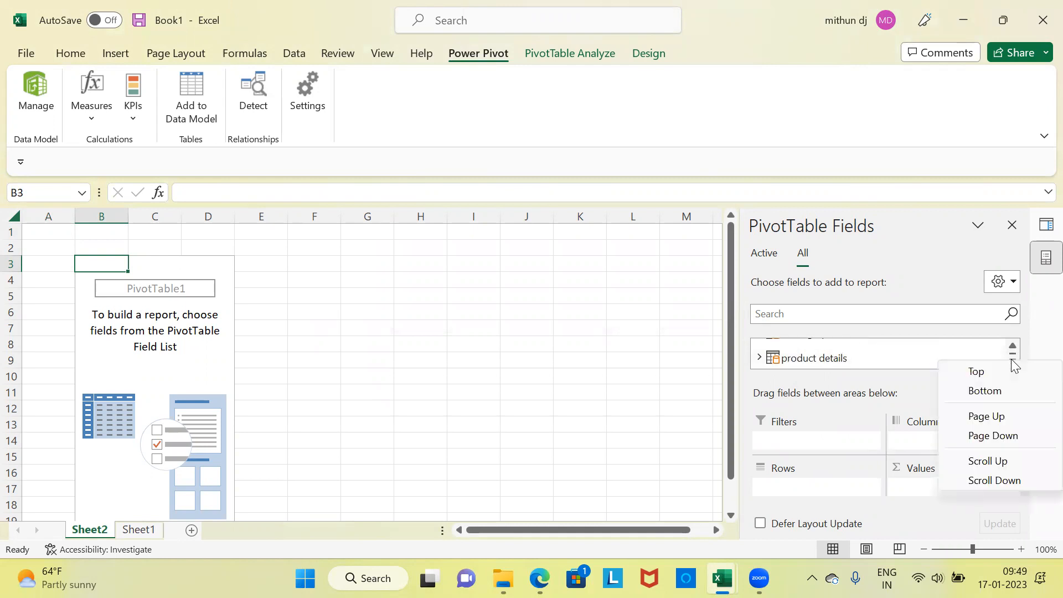
pyautogui.click(1010, 344)
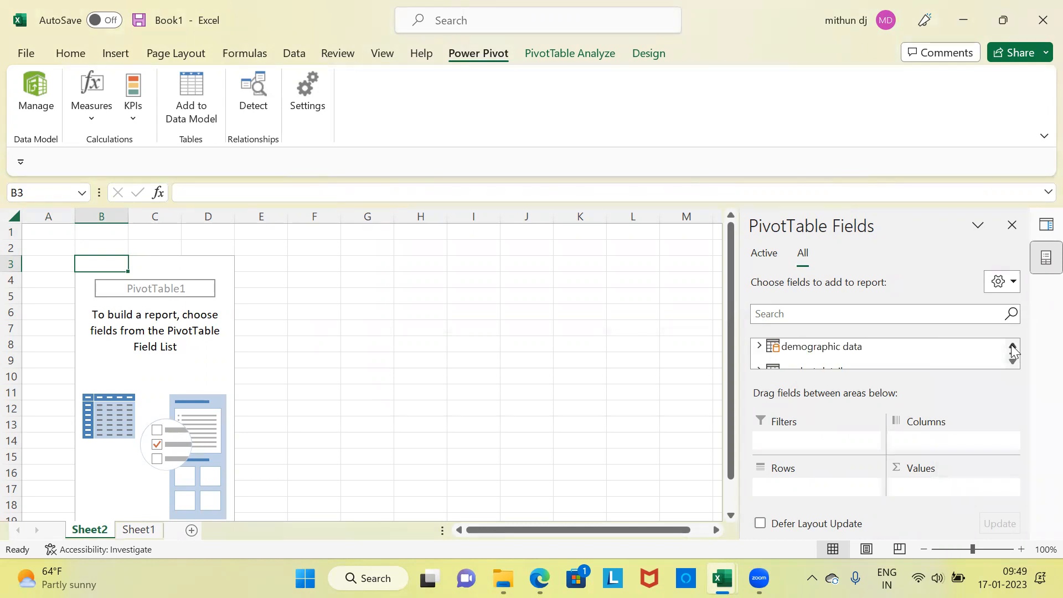
pyautogui.click(758, 346)
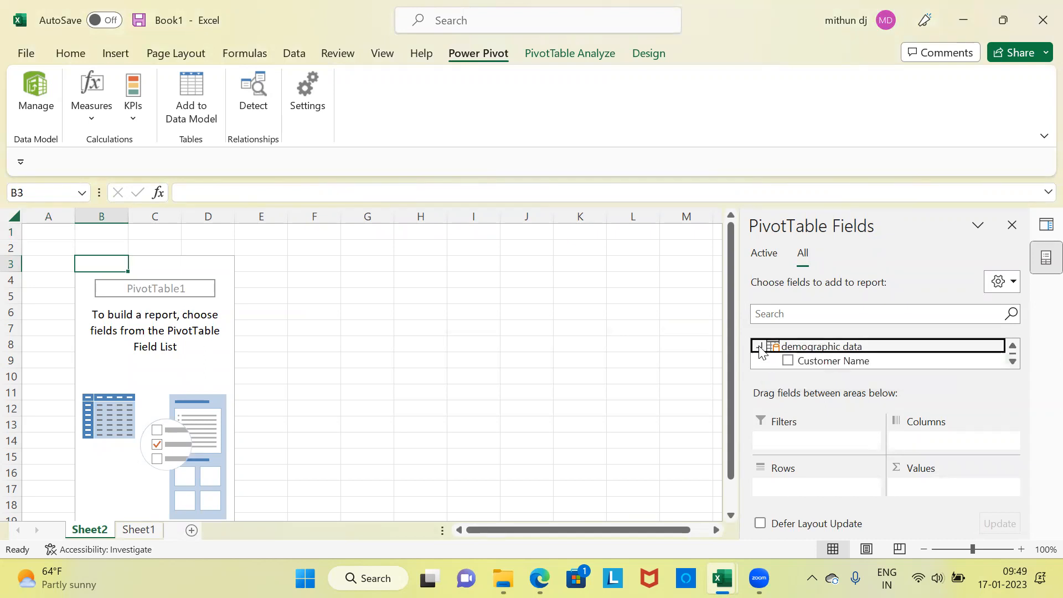
pyautogui.click(1012, 361)
pyautogui.click(1012, 361)
pyautogui.click(1012, 361)
pyautogui.click(1012, 361)
pyautogui.click(1012, 361)
pyautogui.click(1012, 361)
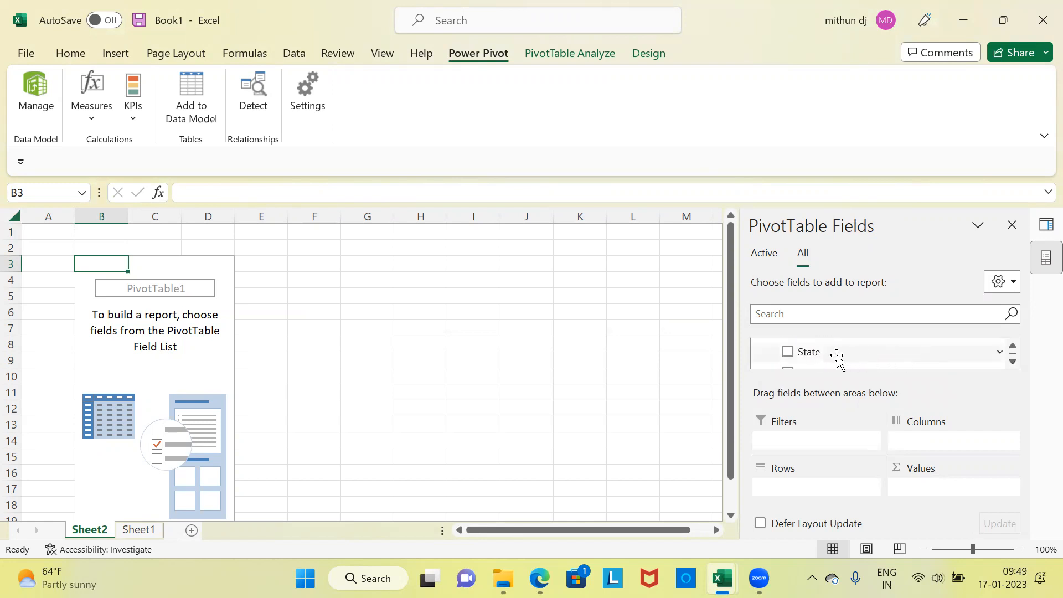
pyautogui.click(815, 353)
pyautogui.moveTo(815, 357); pyautogui.dragTo(789, 499)
pyautogui.moveTo(787, 497); pyautogui.dragTo(788, 500)
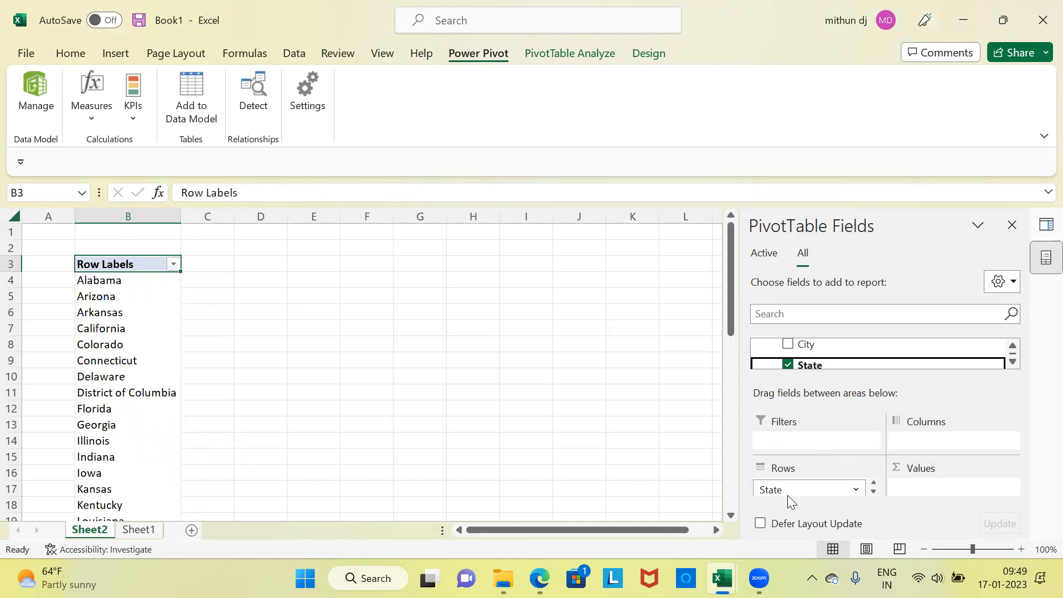
# Collapse the demographic data fields and add the Sales field from product details to the PivotTable's values
pyautogui.click(1013, 345)
pyautogui.click(1013, 345)
pyautogui.click(1013, 346)
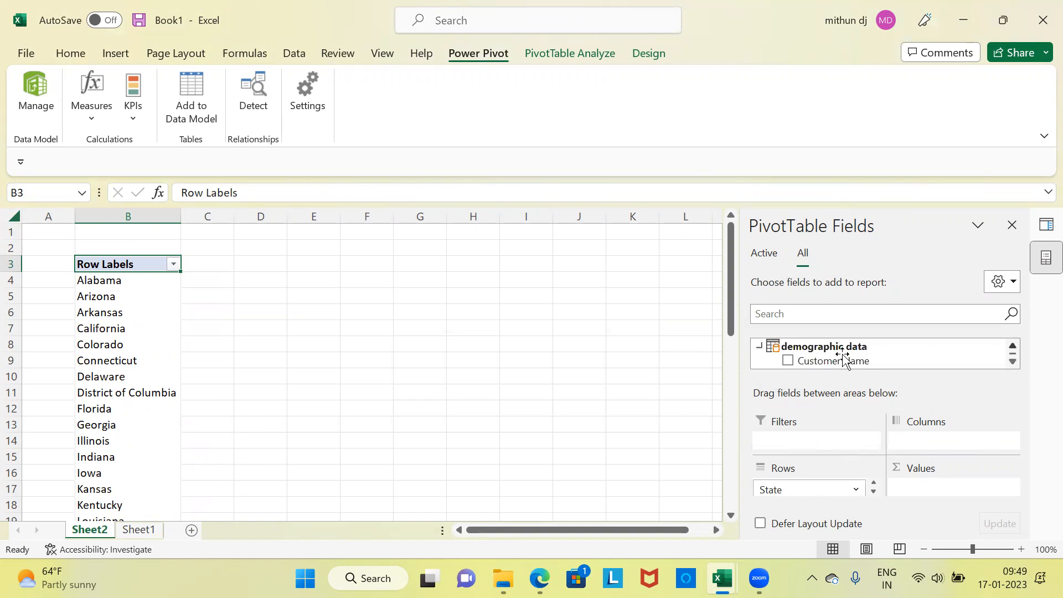
pyautogui.click(760, 348)
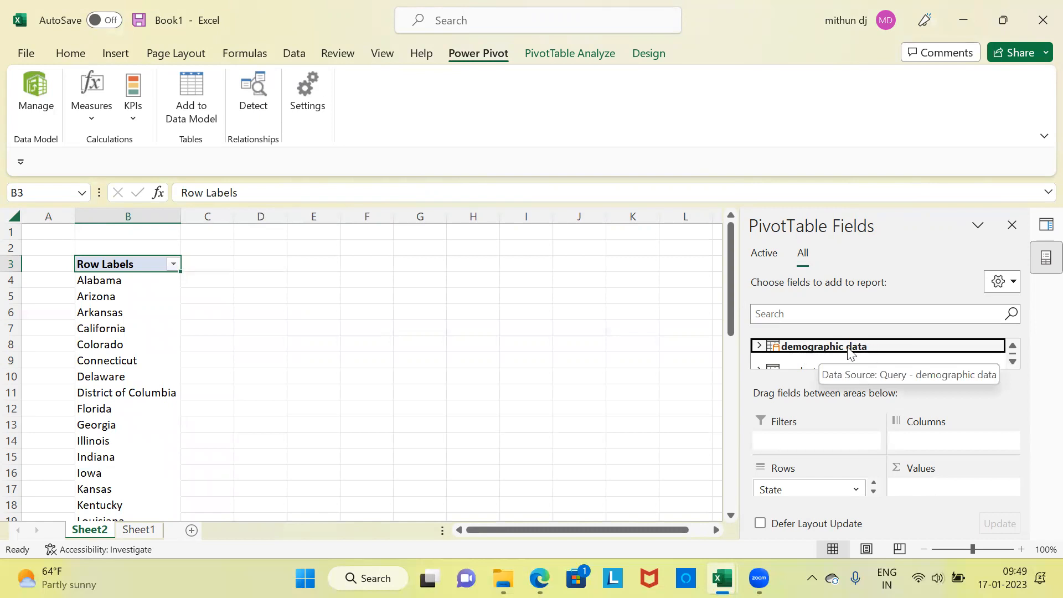
pyautogui.click(1012, 360)
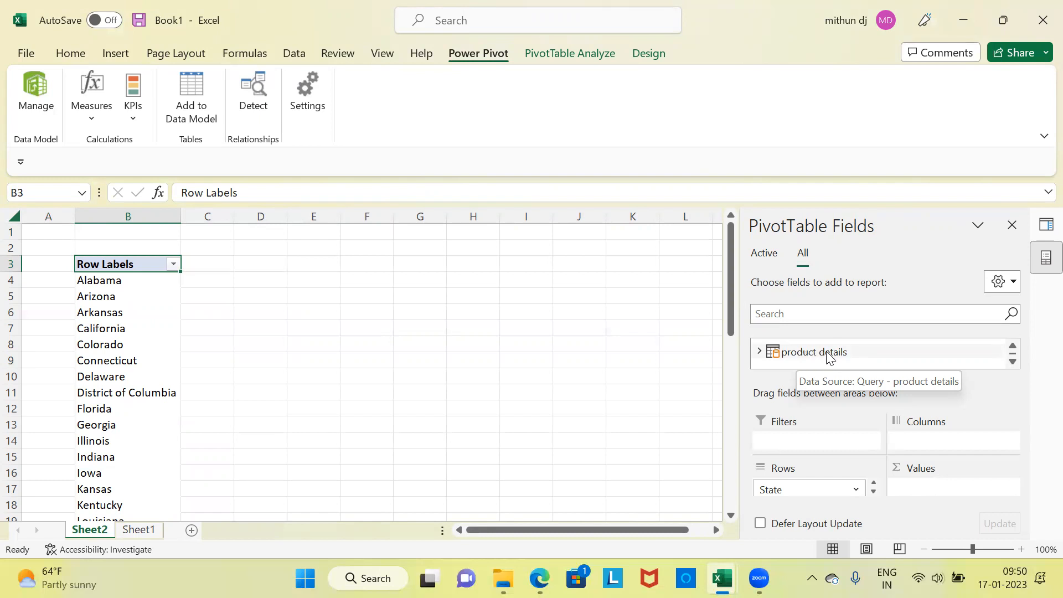
pyautogui.click(760, 355)
pyautogui.click(759, 354)
pyautogui.click(1012, 361)
pyautogui.click(1012, 362)
pyautogui.click(1013, 361)
pyautogui.click(1012, 361)
pyautogui.click(1012, 361)
pyautogui.click(1013, 361)
pyautogui.moveTo(832, 360); pyautogui.dragTo(929, 492)
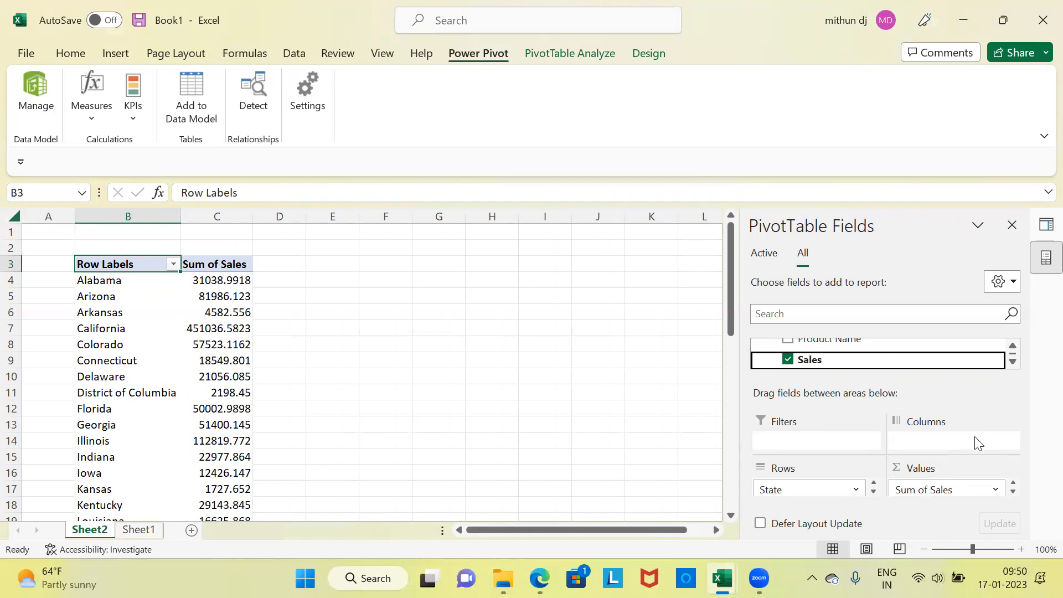
# Review the remaining product details fields, the PivotTable's state and sales columns, and the table relationship in the Data Model diagram
pyautogui.click(1012, 362)
pyautogui.click(1012, 362)
pyautogui.click(1012, 362)
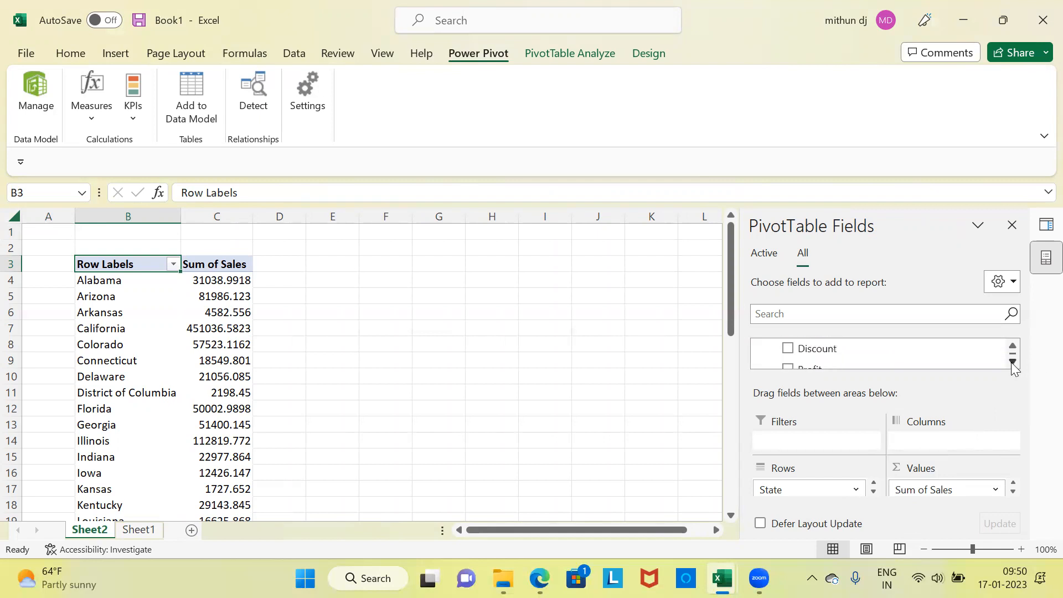
pyautogui.rightClick(1010, 362)
pyautogui.click(1012, 361)
pyautogui.click(1012, 360)
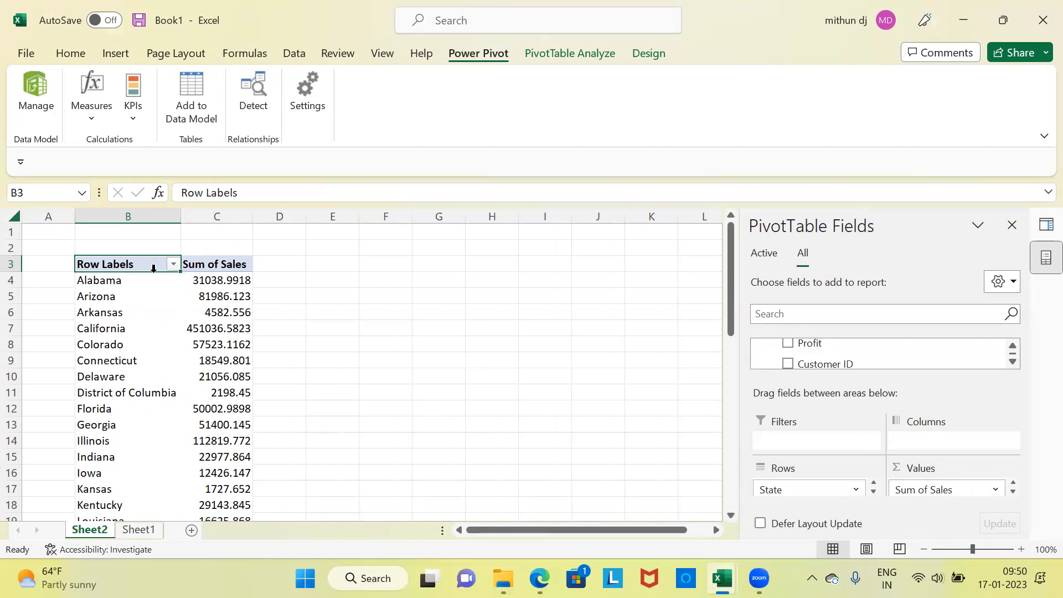
pyautogui.click(119, 211)
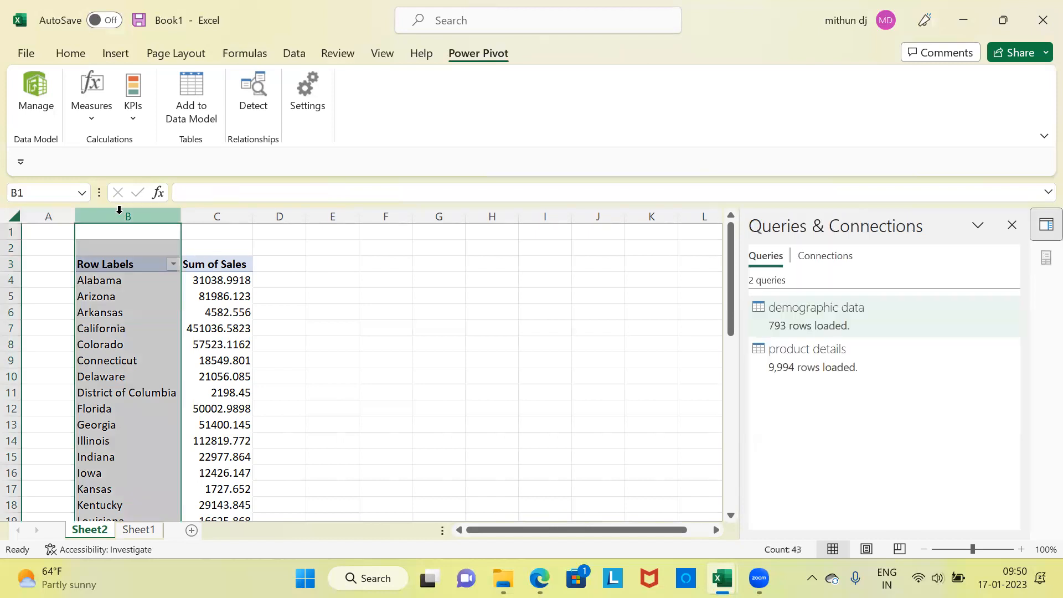
pyautogui.click(216, 211)
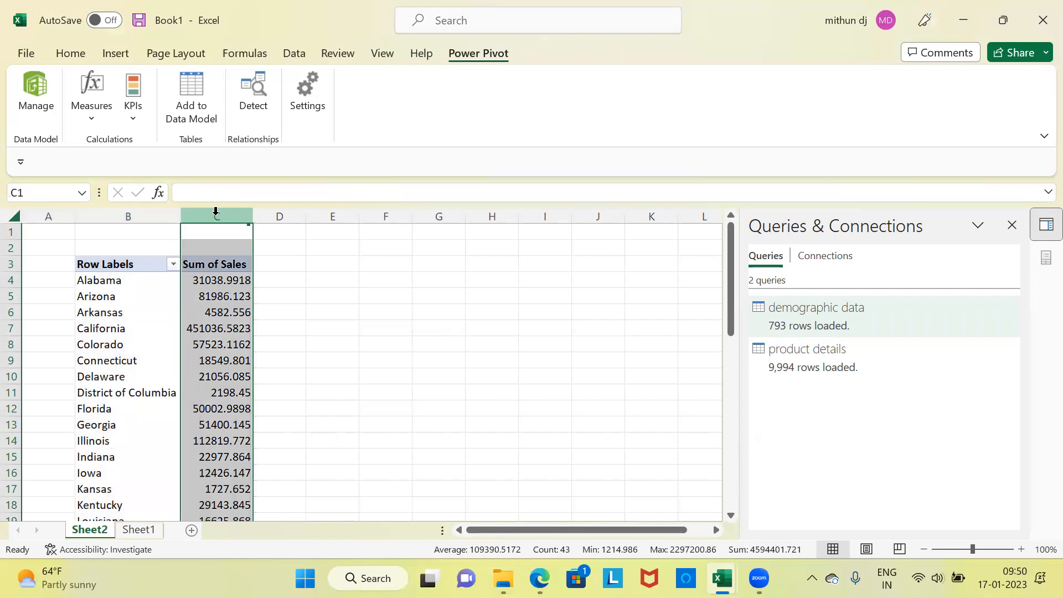
pyautogui.click(40, 105)
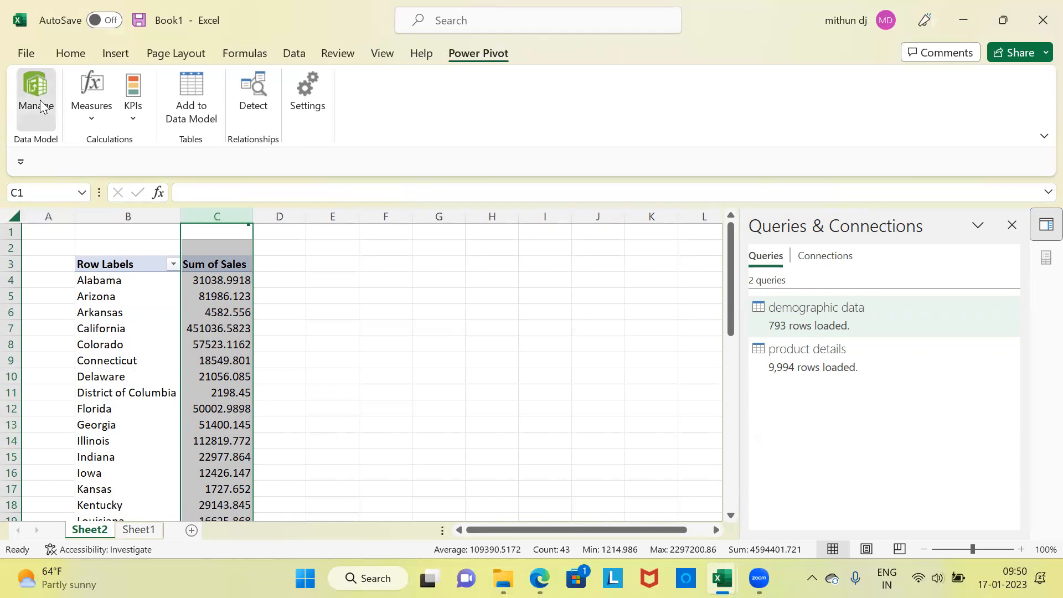
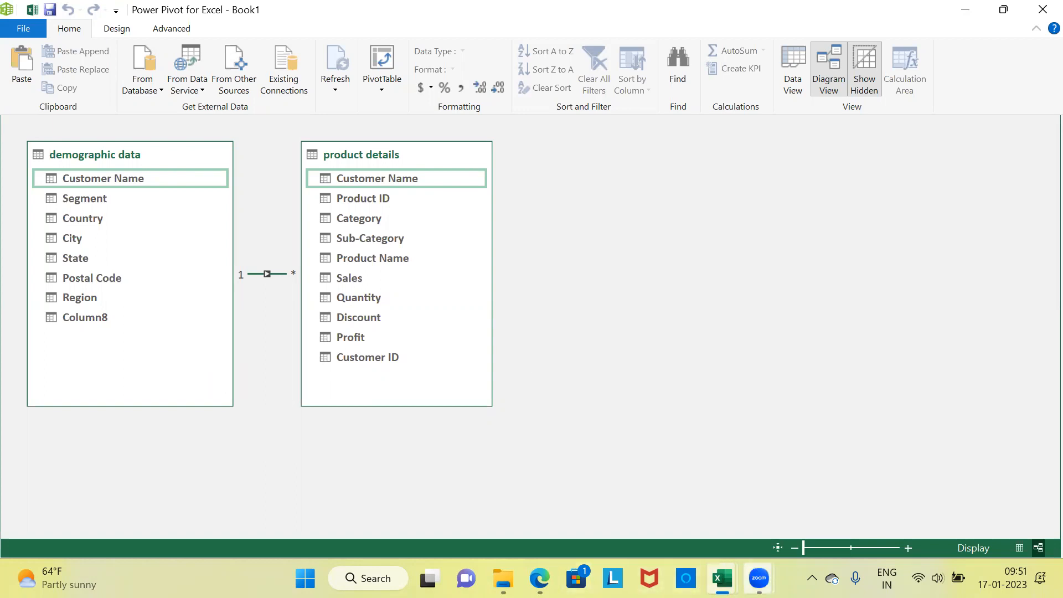
# Switch to the order details1 workbook and examine the full extent of its Customer Name and No of Orders columns
pyautogui.moveTo(722, 578)
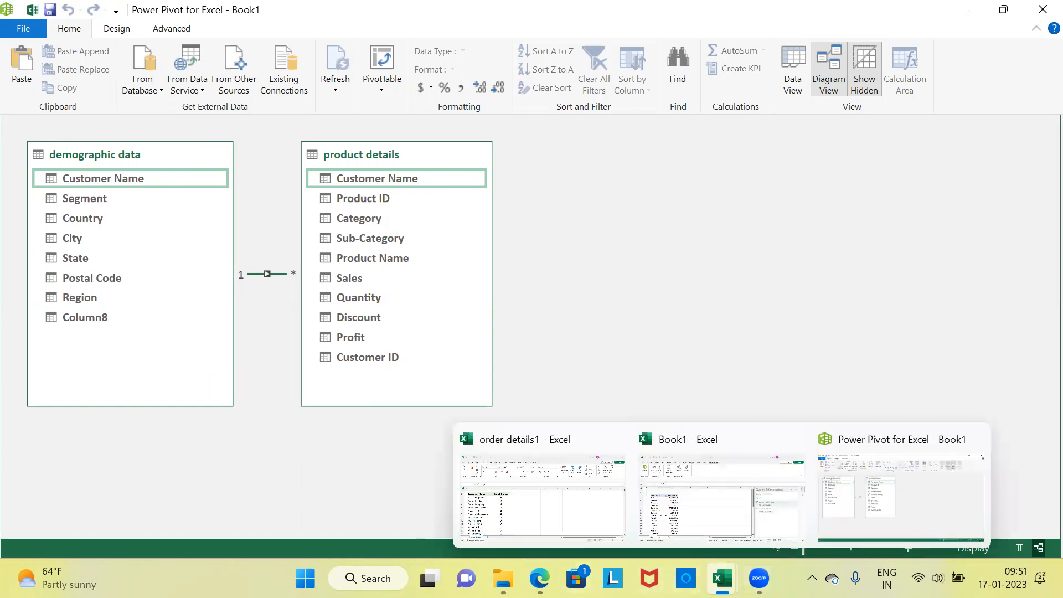
pyautogui.click(535, 493)
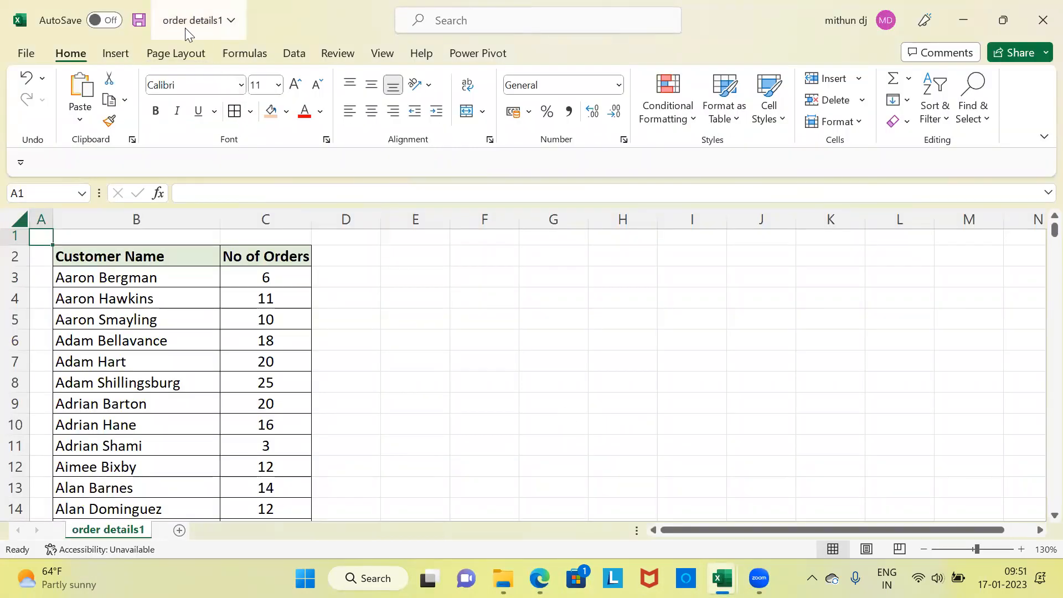
pyautogui.click(133, 264)
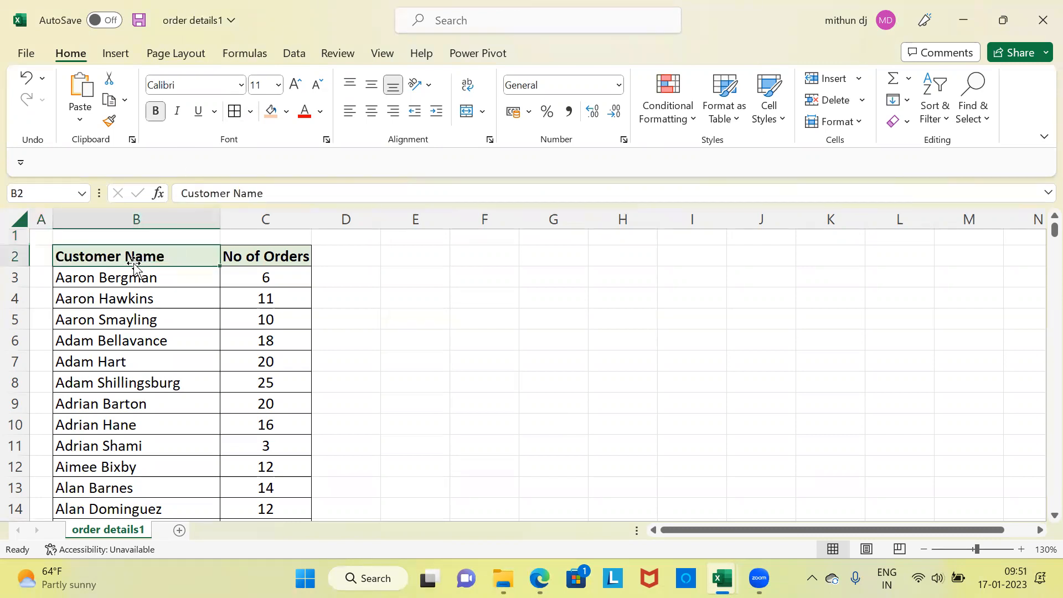
pyautogui.click(261, 257)
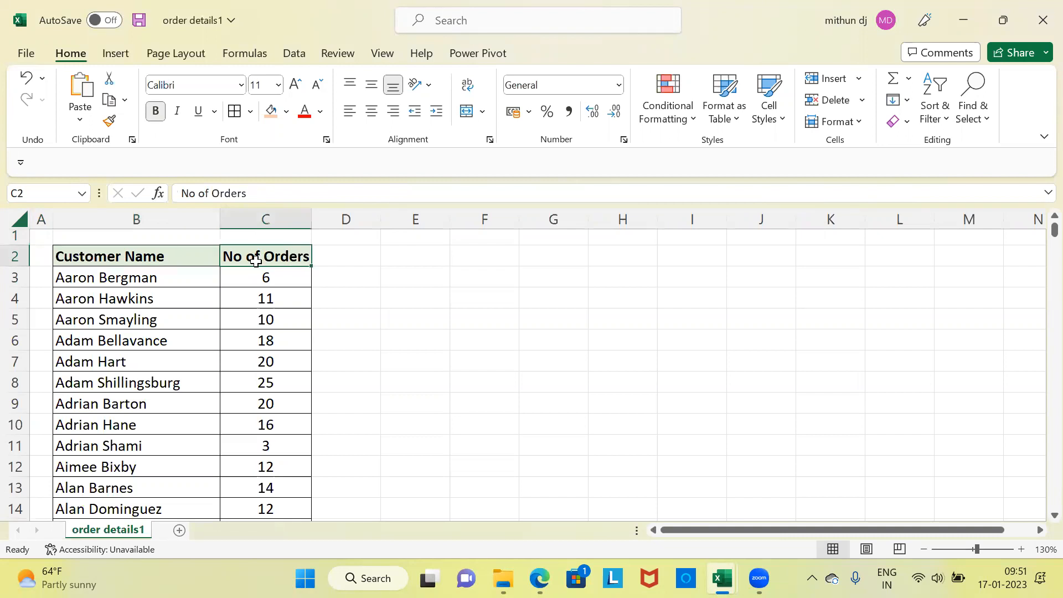
pyautogui.click(129, 277)
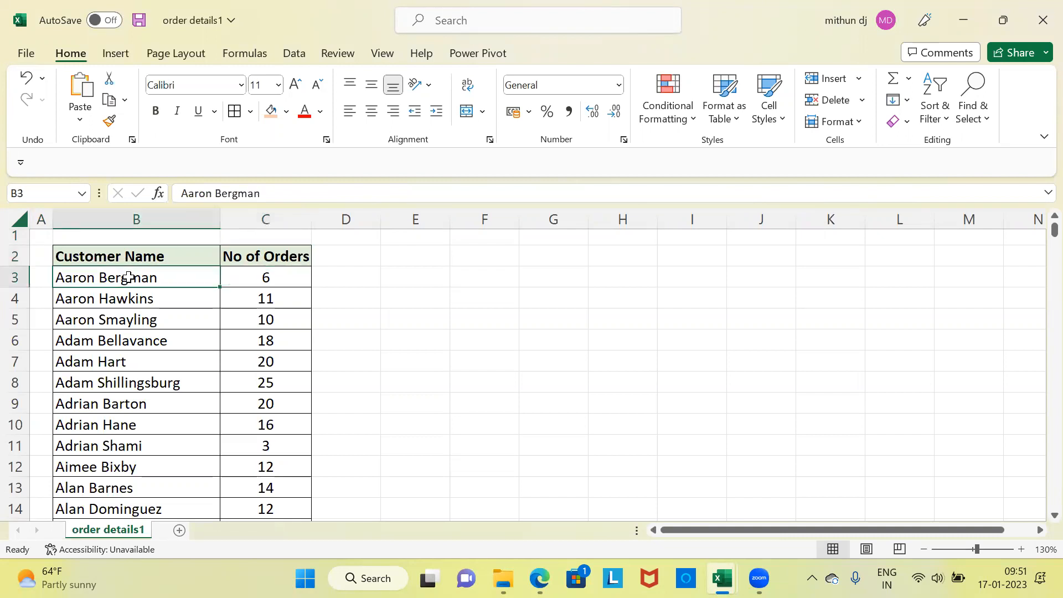
pyautogui.hotkey('ctrl', 'shift', 'Down')
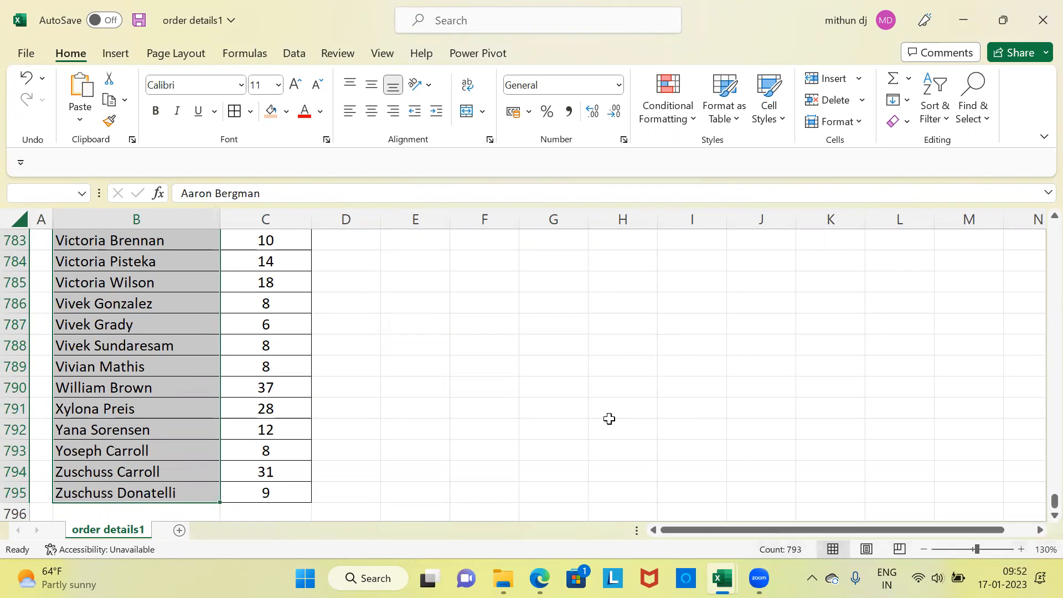
pyautogui.hotkey('ctrl', 'Up')
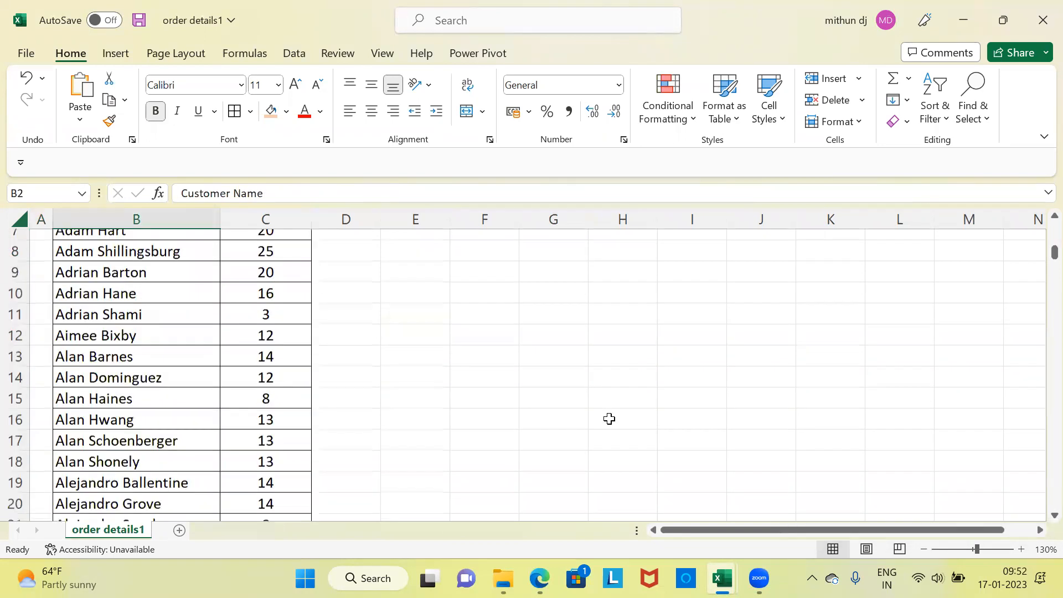
pyautogui.scroll(2, 609, 419)
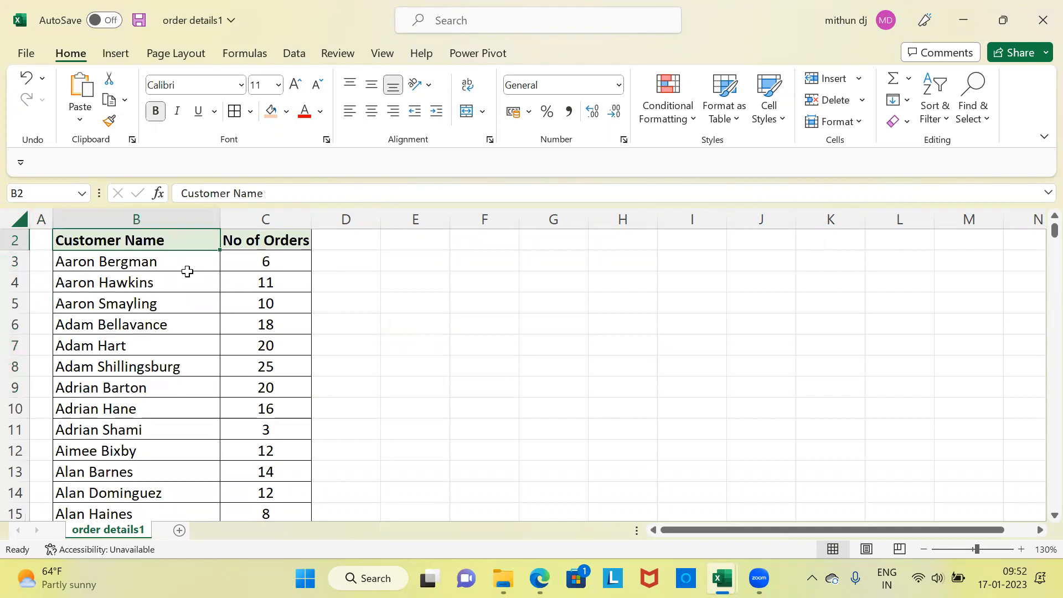
pyautogui.click(142, 260)
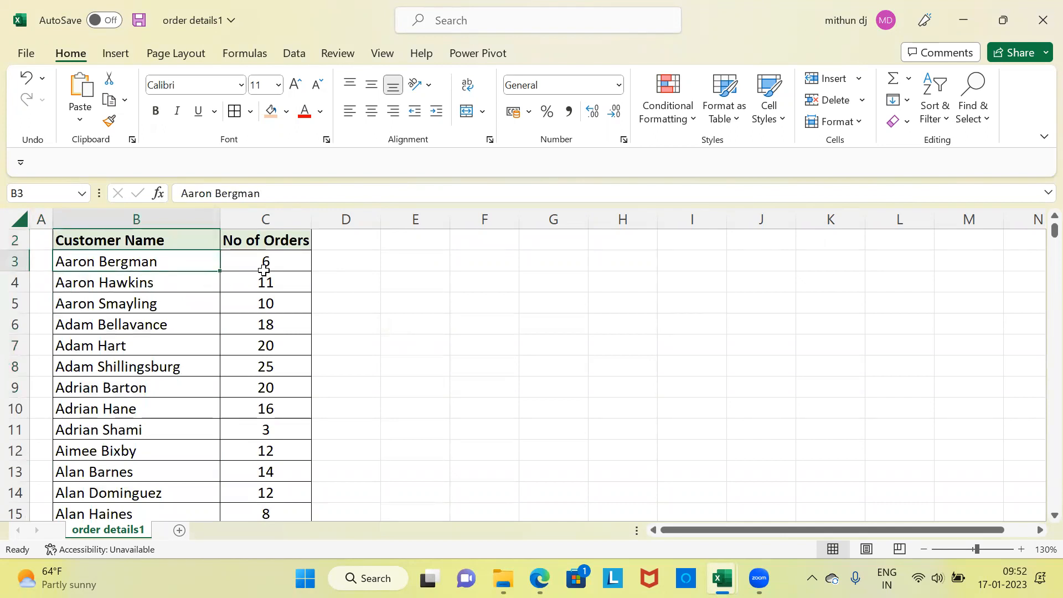
pyautogui.click(132, 282)
pyautogui.click(268, 282)
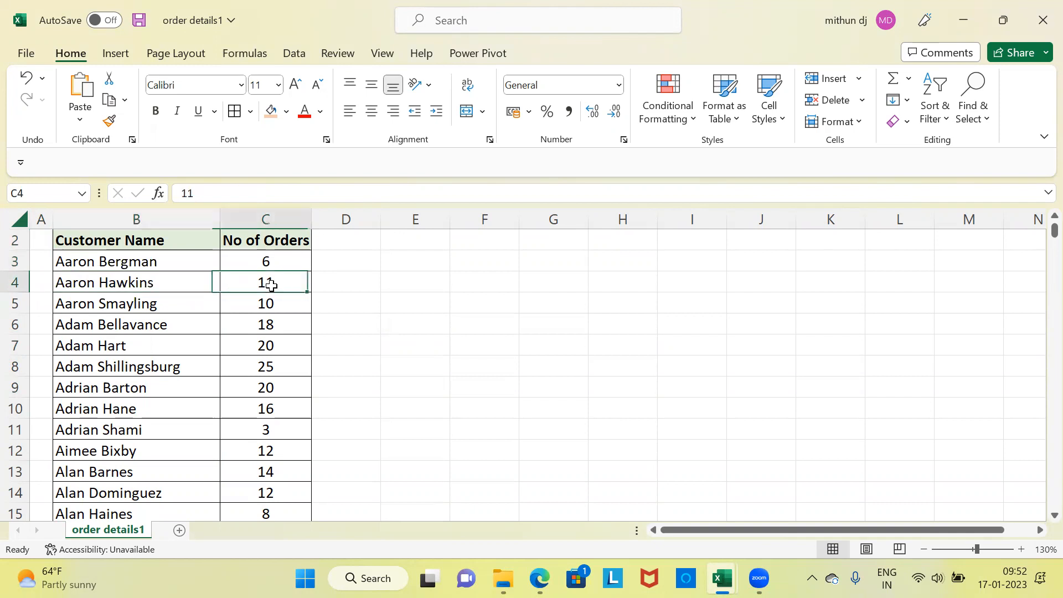
# Close the order details1 workbook without saving and switch to Sheet1 of Book1
pyautogui.click(148, 304)
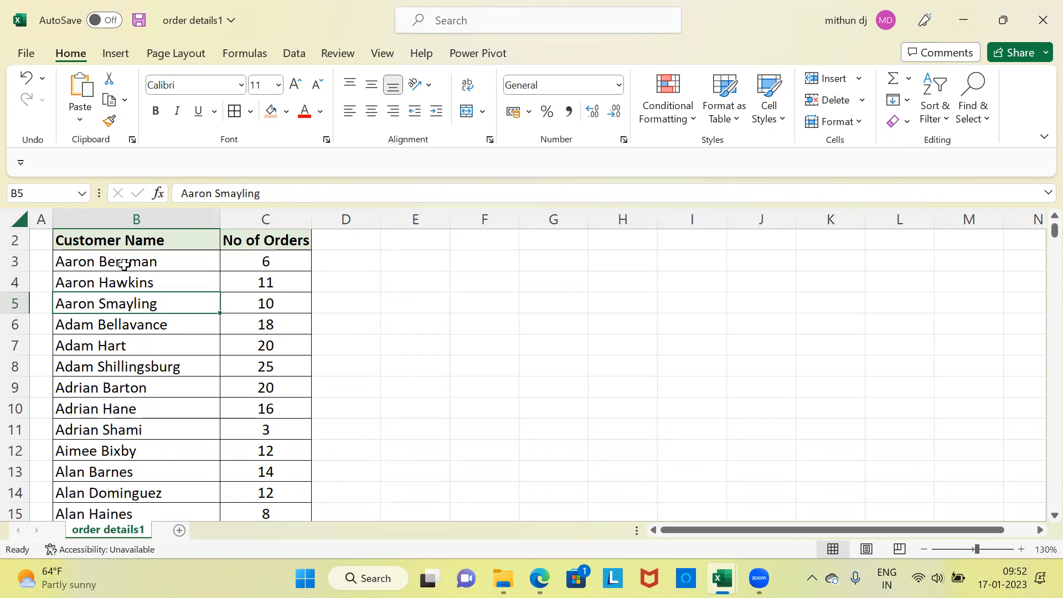
pyautogui.click(1039, 26)
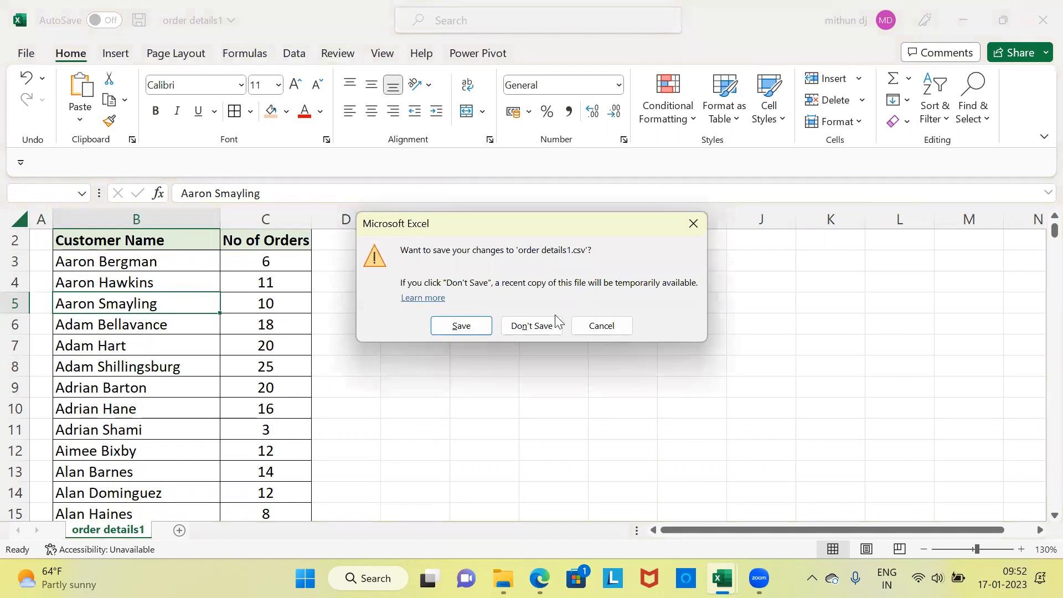
pyautogui.click(536, 327)
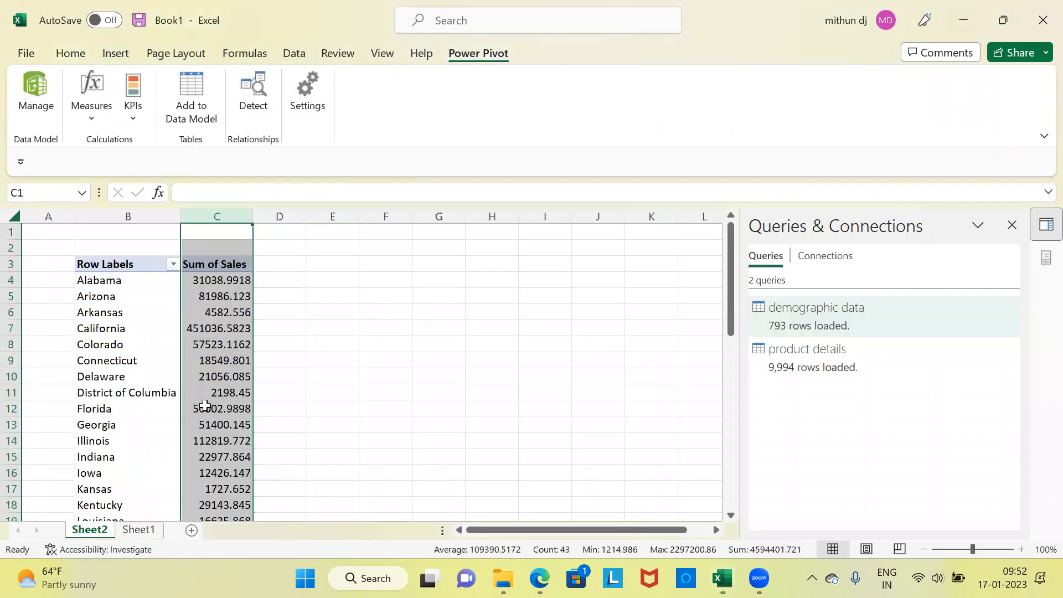
pyautogui.click(140, 530)
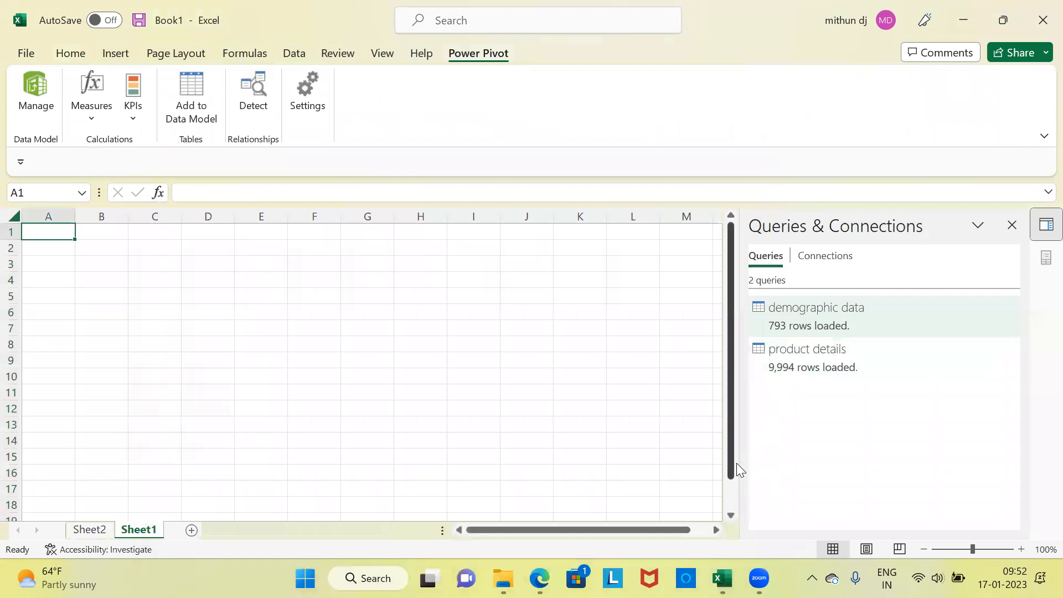
pyautogui.moveTo(759, 578)
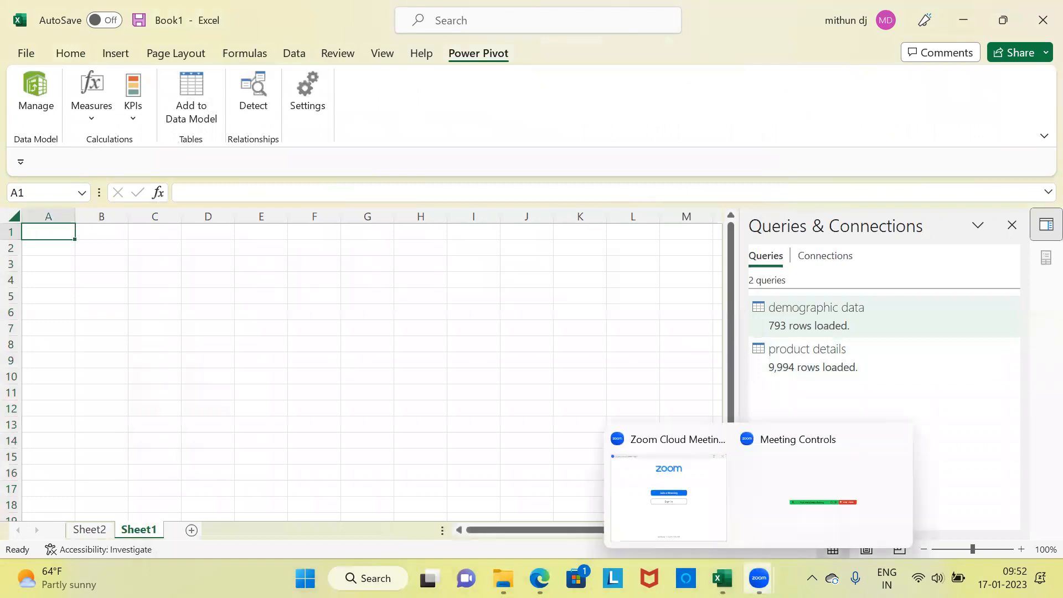
pyautogui.click(813, 487)
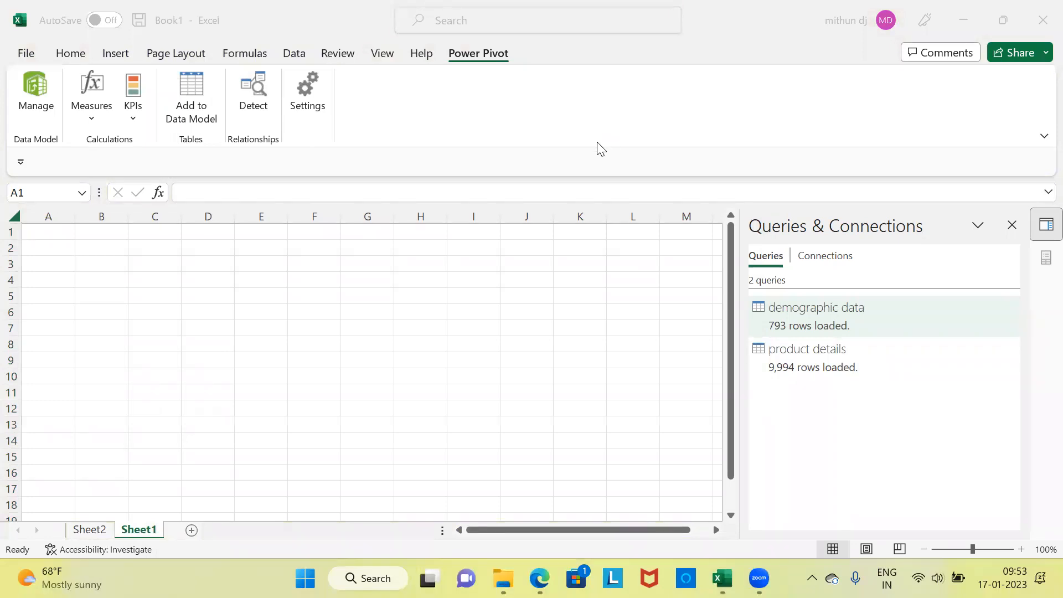
# Import the order details1 file from the merge1 folder as a Text/CSV data source
pyautogui.click(338, 88)
pyautogui.scroll(4, 338, 87)
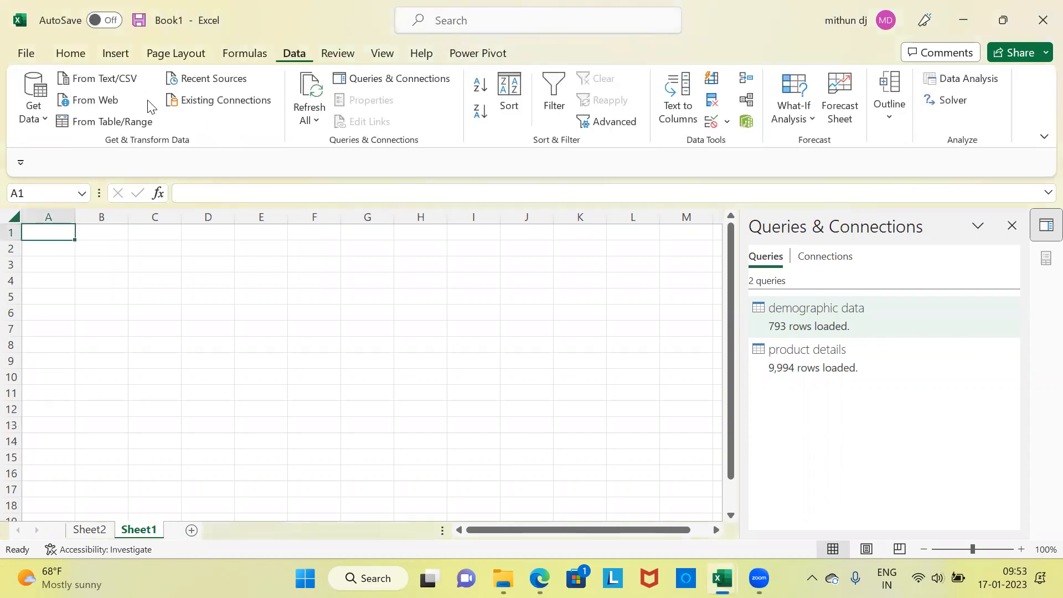
pyautogui.click(40, 123)
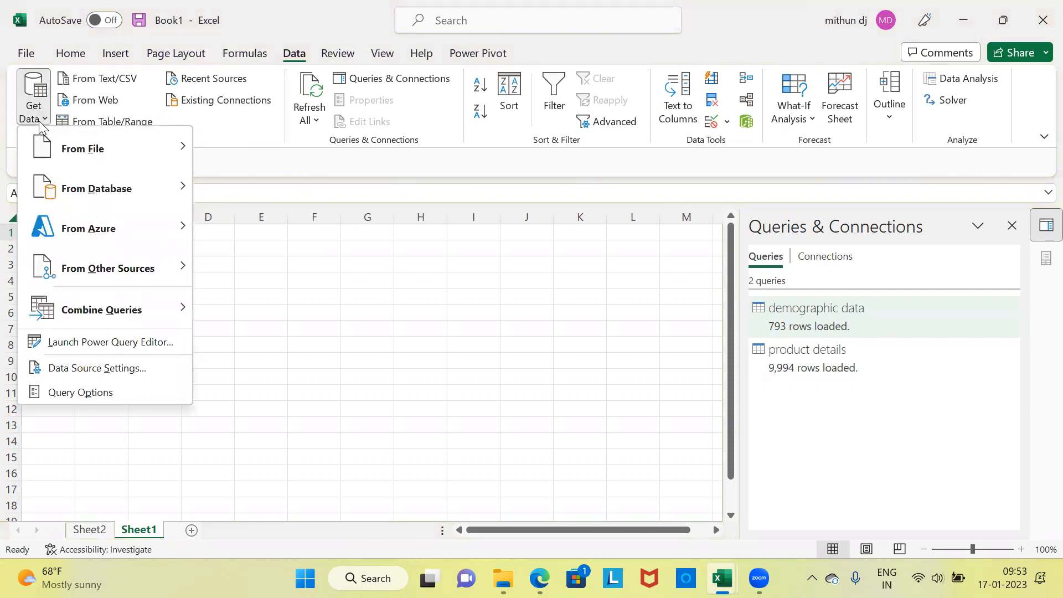
pyautogui.moveTo(58, 151)
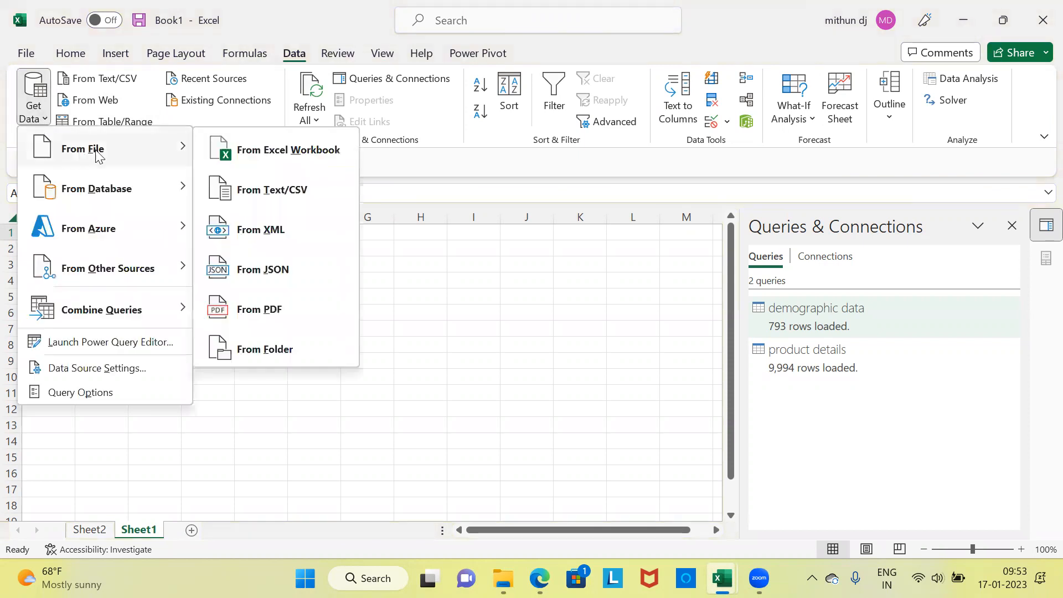
pyautogui.click(296, 151)
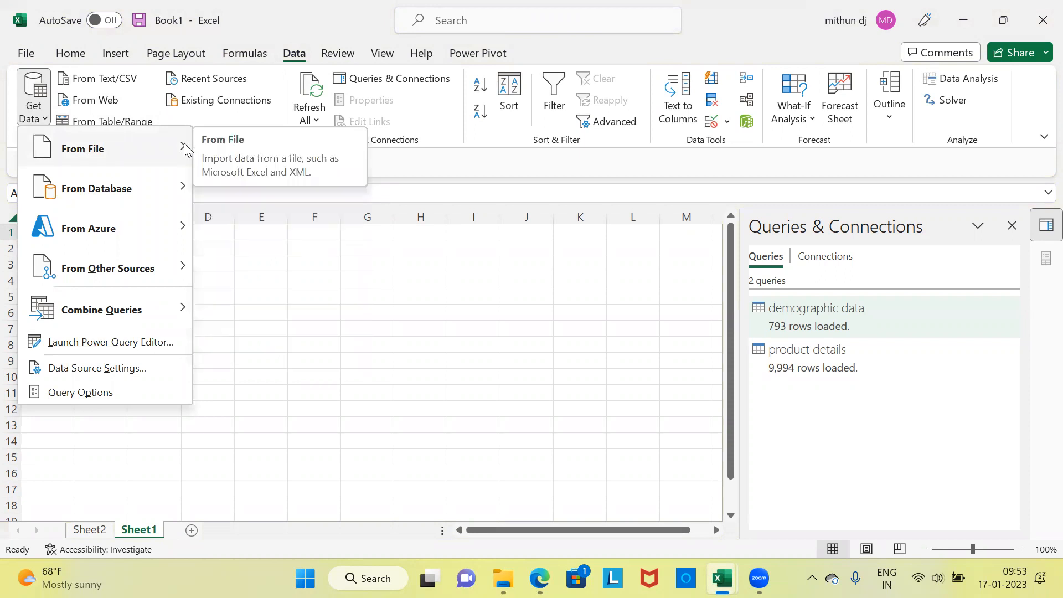
pyautogui.moveTo(184, 142)
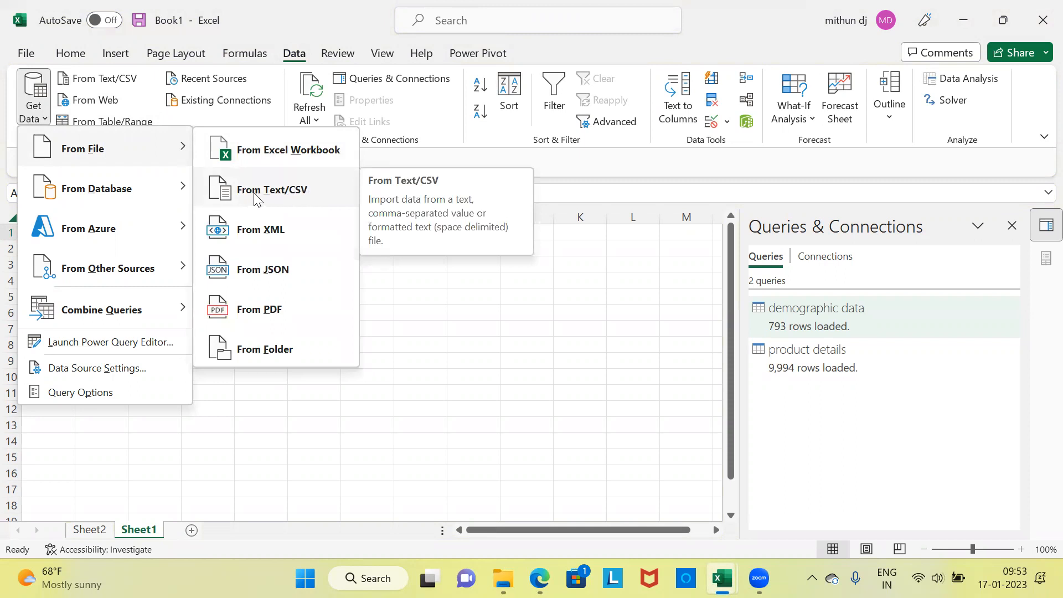
pyautogui.click(313, 195)
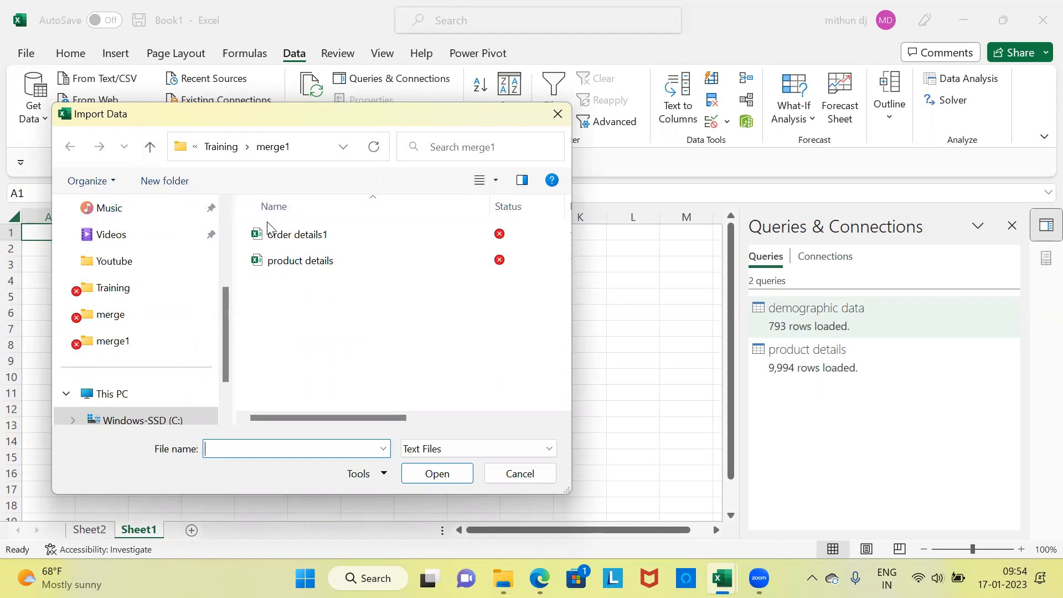
pyautogui.click(290, 239)
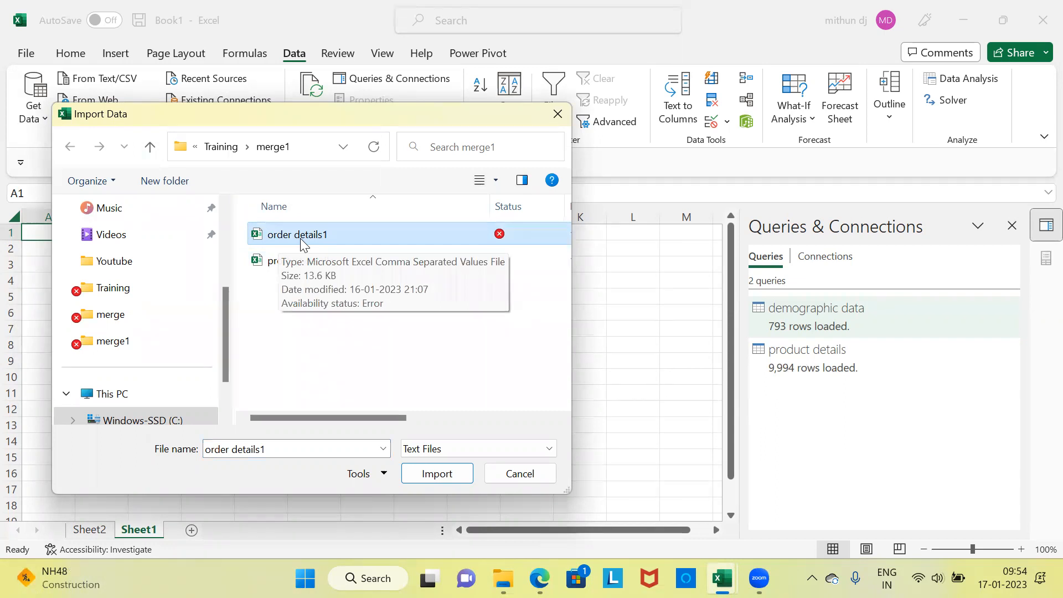
pyautogui.click(440, 473)
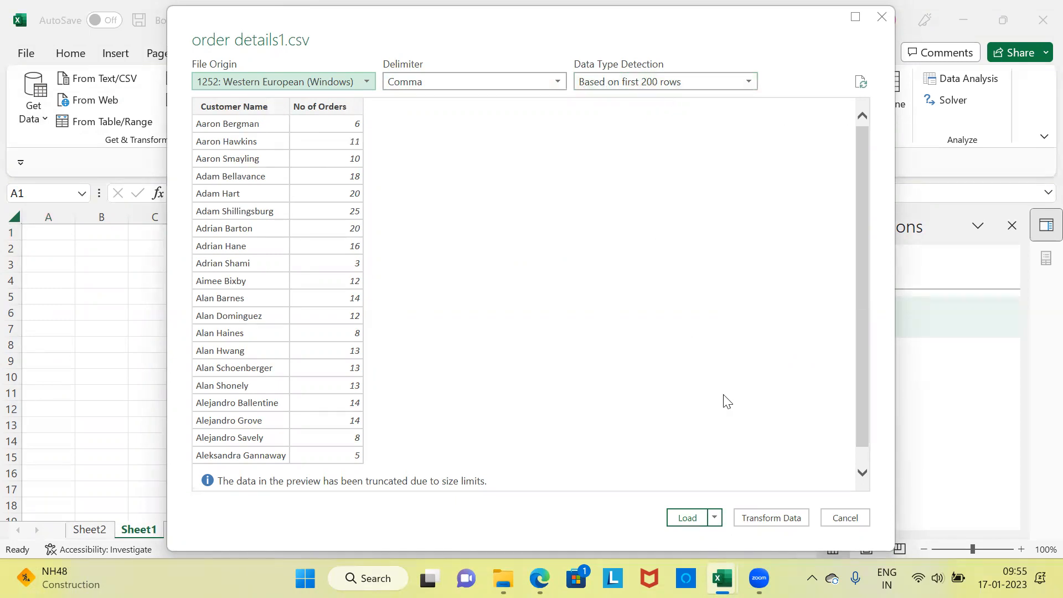
# Load the order details1 data as Only Create Connection and add it to the Data Model
pyautogui.click(715, 522)
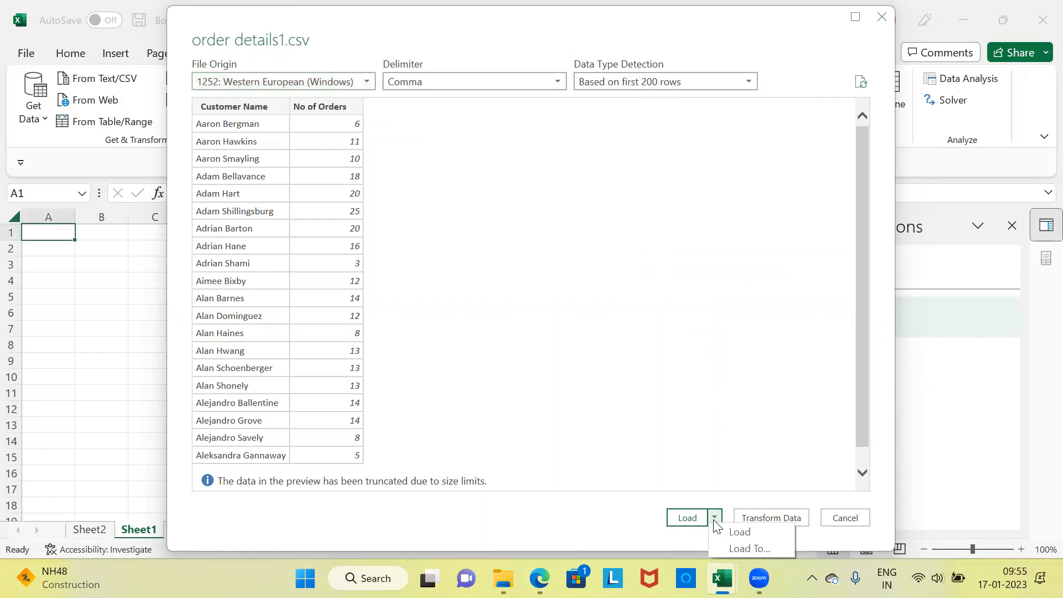
pyautogui.click(755, 549)
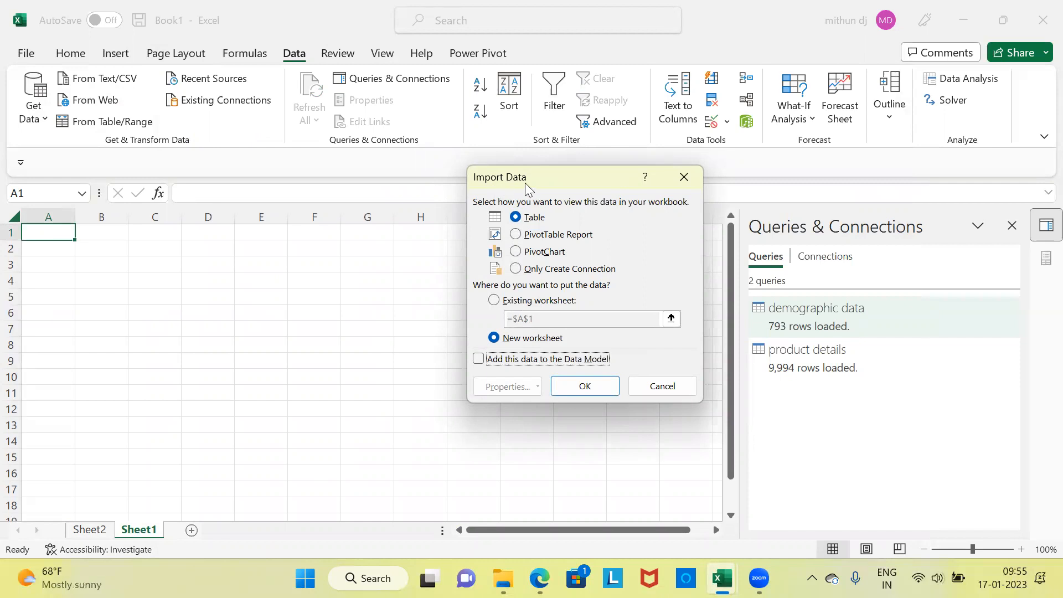
pyautogui.click(520, 269)
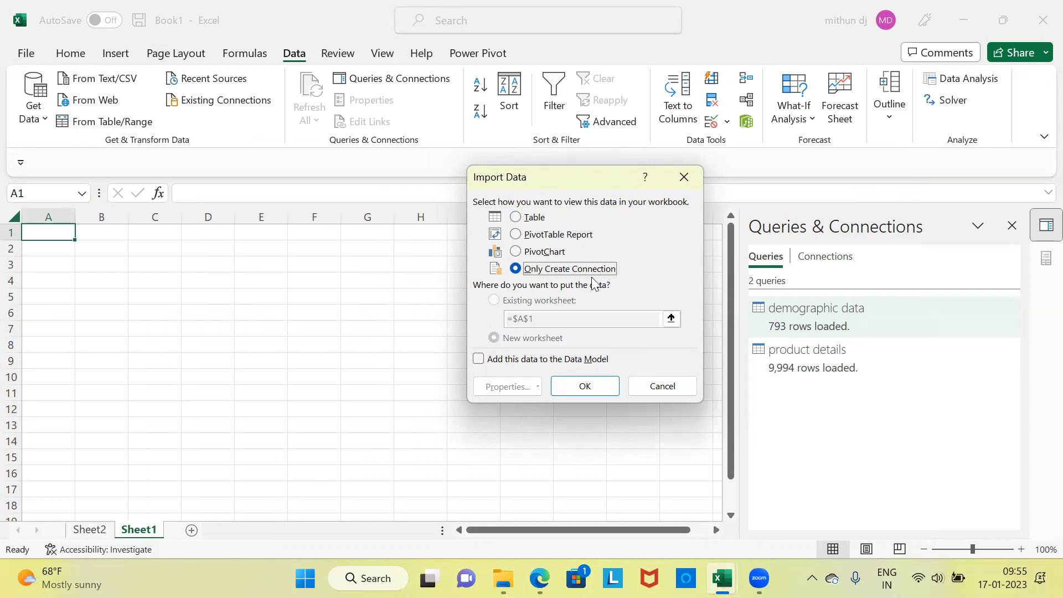
pyautogui.click(479, 360)
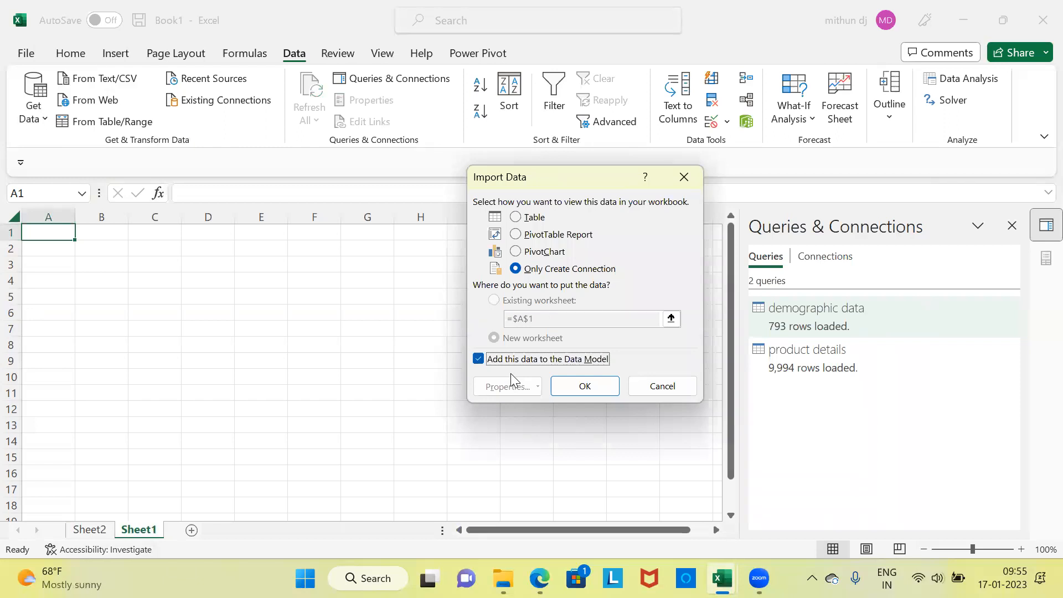
pyautogui.click(598, 387)
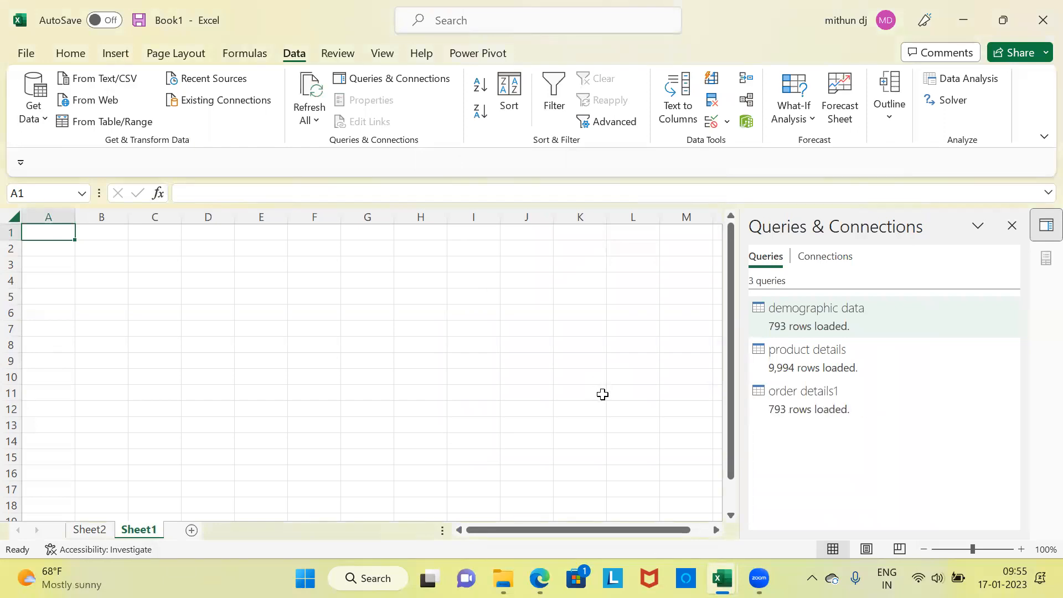
# Review the loaded queries, and examine the demographic data, product details and order details1 tables in the Power Pivot Data View
pyautogui.moveTo(788, 393)
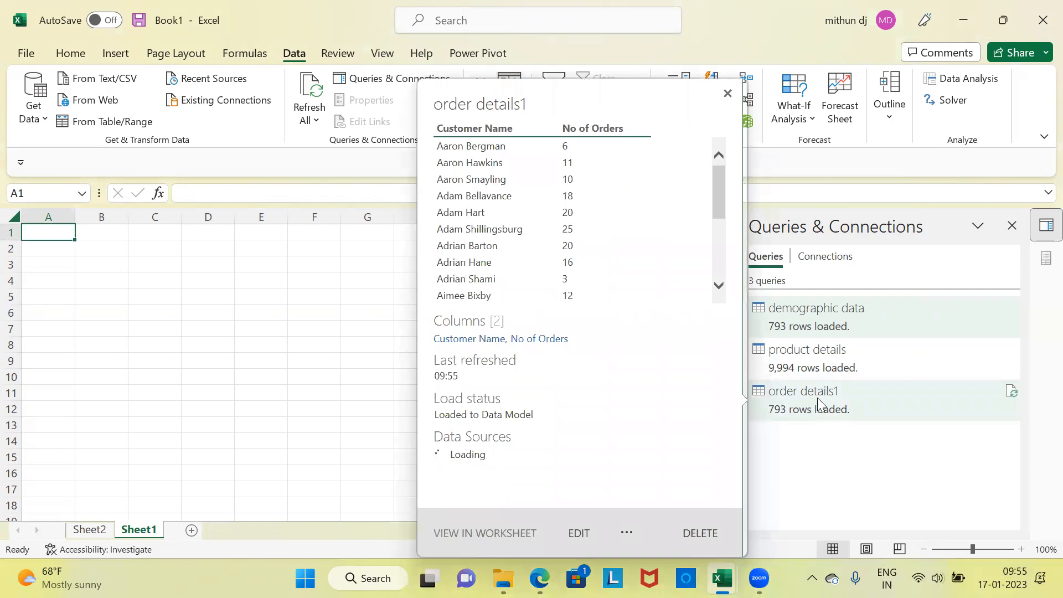
pyautogui.moveTo(872, 299)
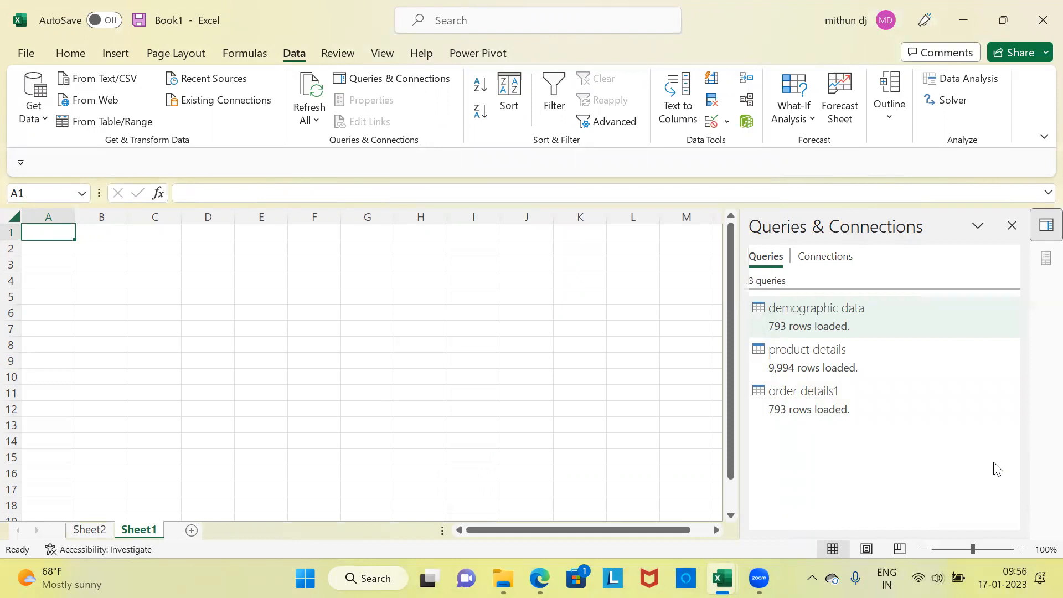
pyautogui.moveTo(841, 418)
pyautogui.click(482, 54)
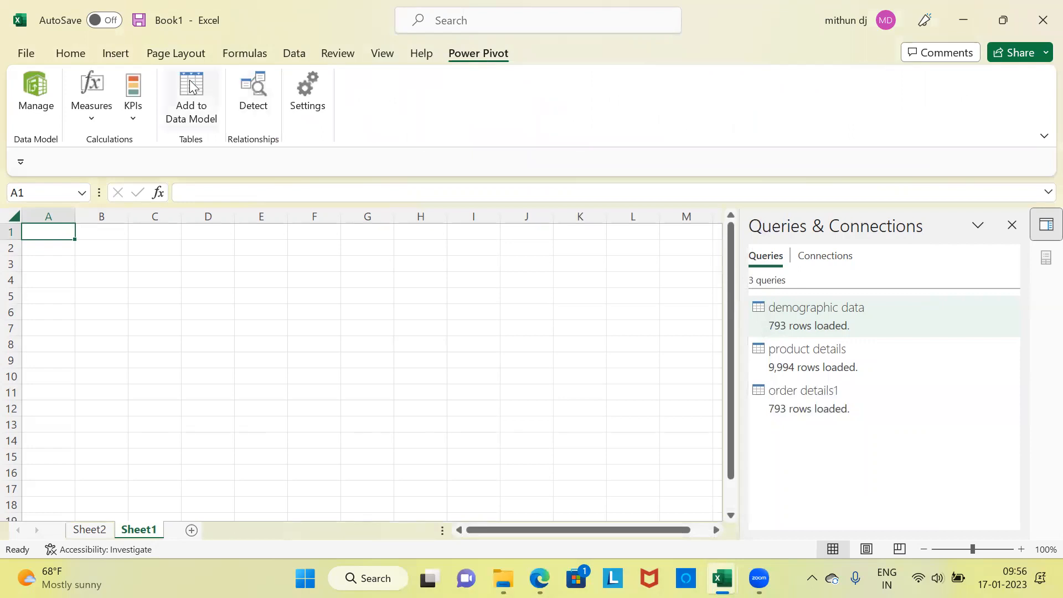
pyautogui.click(36, 98)
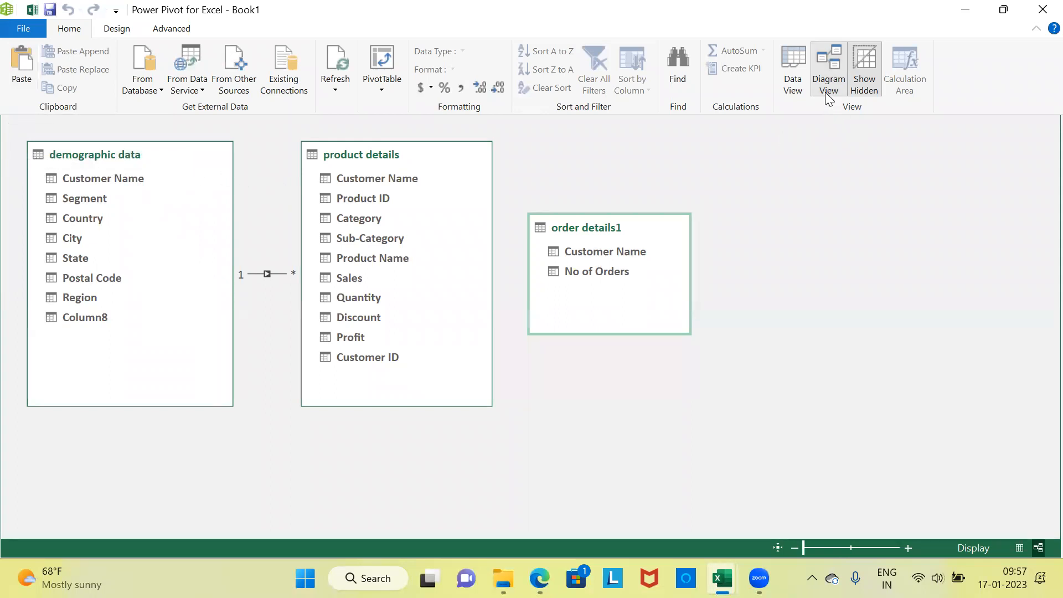
pyautogui.click(794, 83)
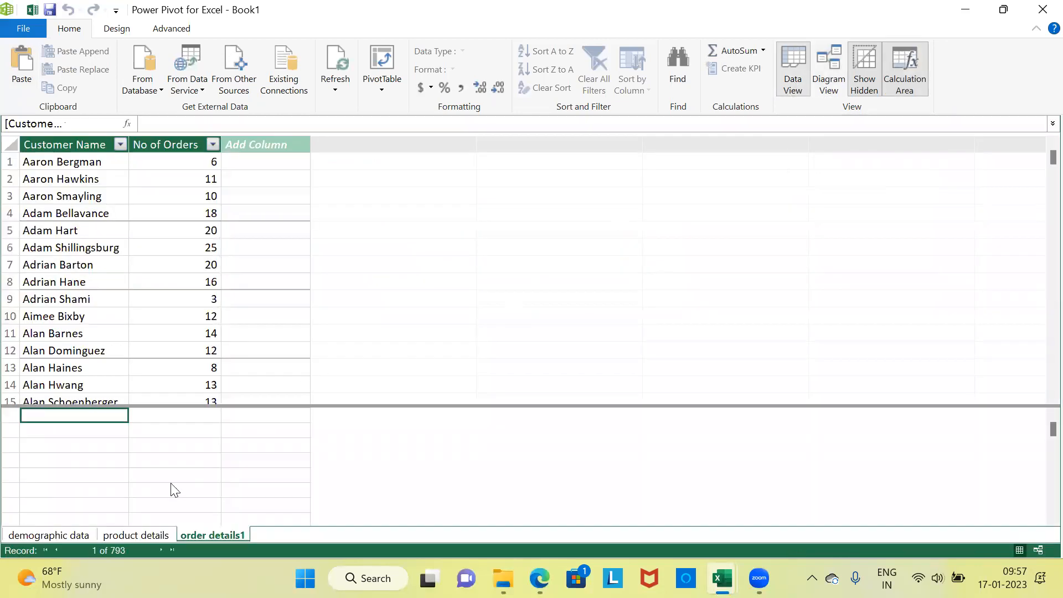
pyautogui.click(61, 535)
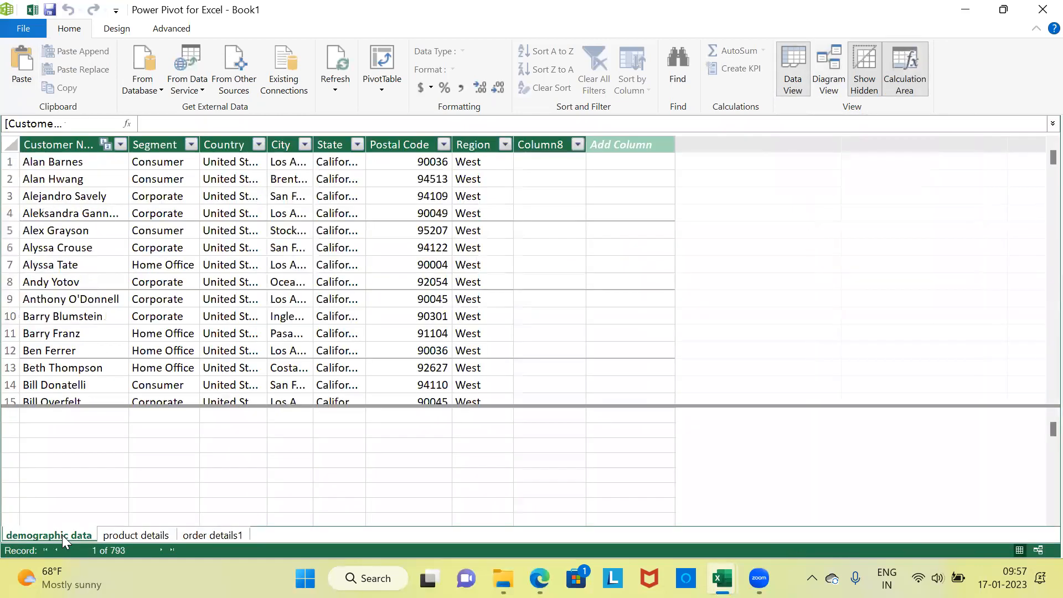
pyautogui.click(124, 534)
pyautogui.click(201, 536)
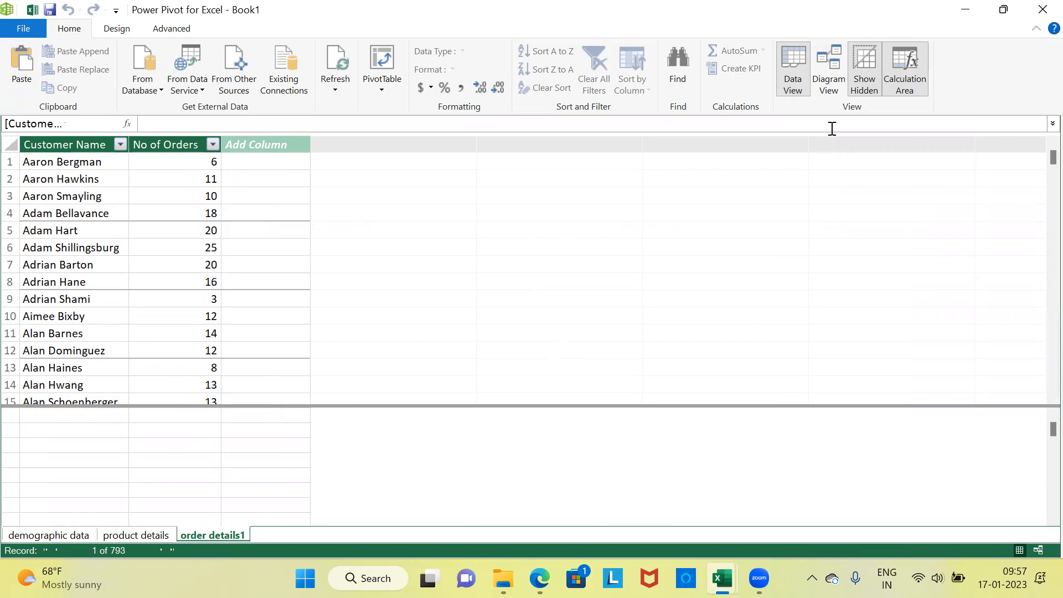
# In Diagram View, place order details1 beside product details and relate the two tables through their Customer Name fields
pyautogui.click(830, 65)
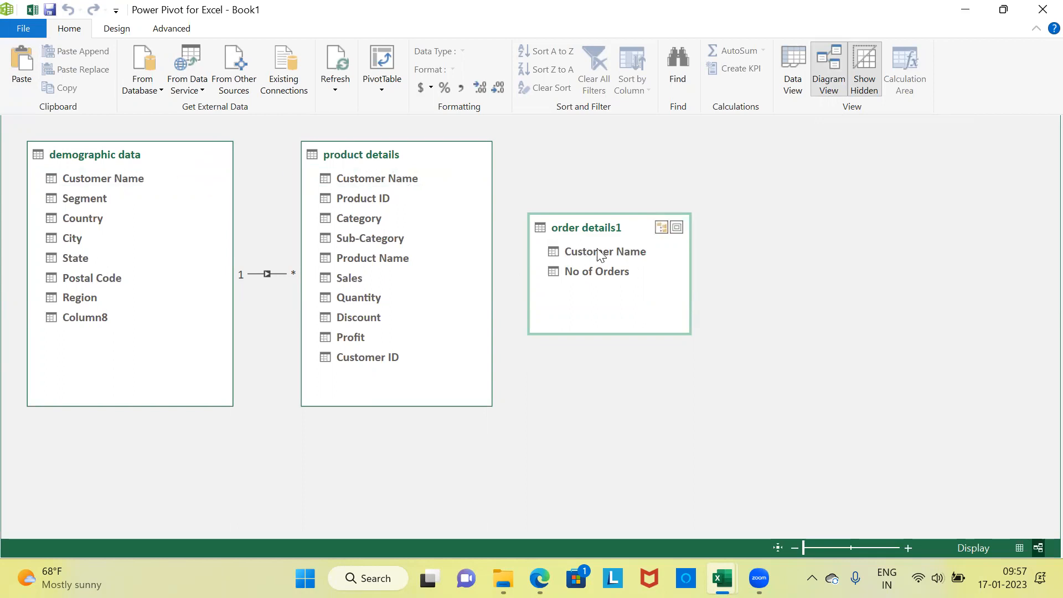
pyautogui.moveTo(634, 227); pyautogui.dragTo(668, 157)
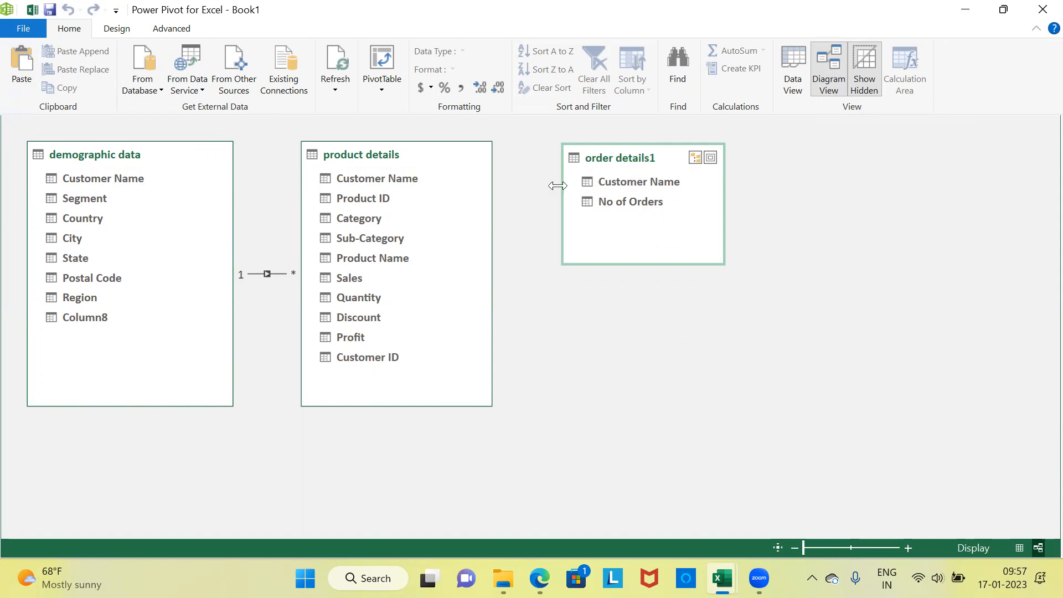
pyautogui.click(414, 178)
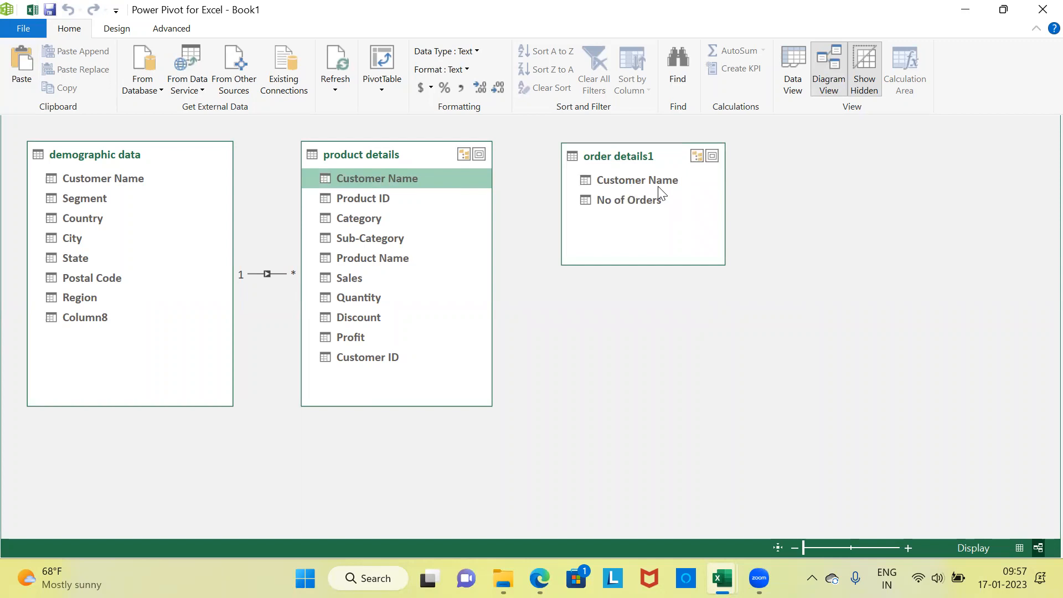
pyautogui.moveTo(470, 180); pyautogui.dragTo(599, 183)
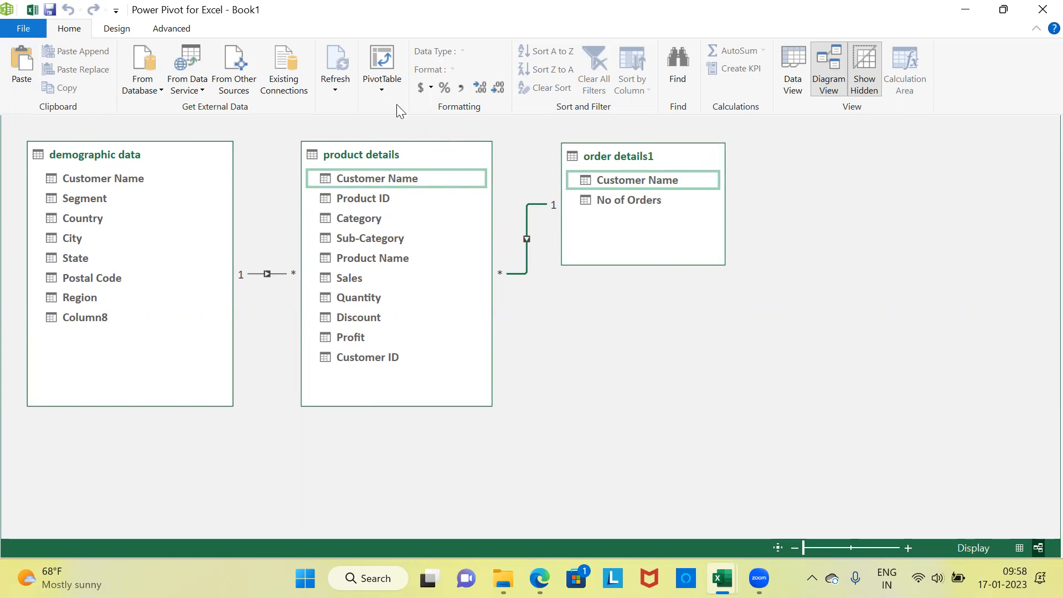
# Create a PivotTable from the Data Model on a new worksheet
pyautogui.click(385, 89)
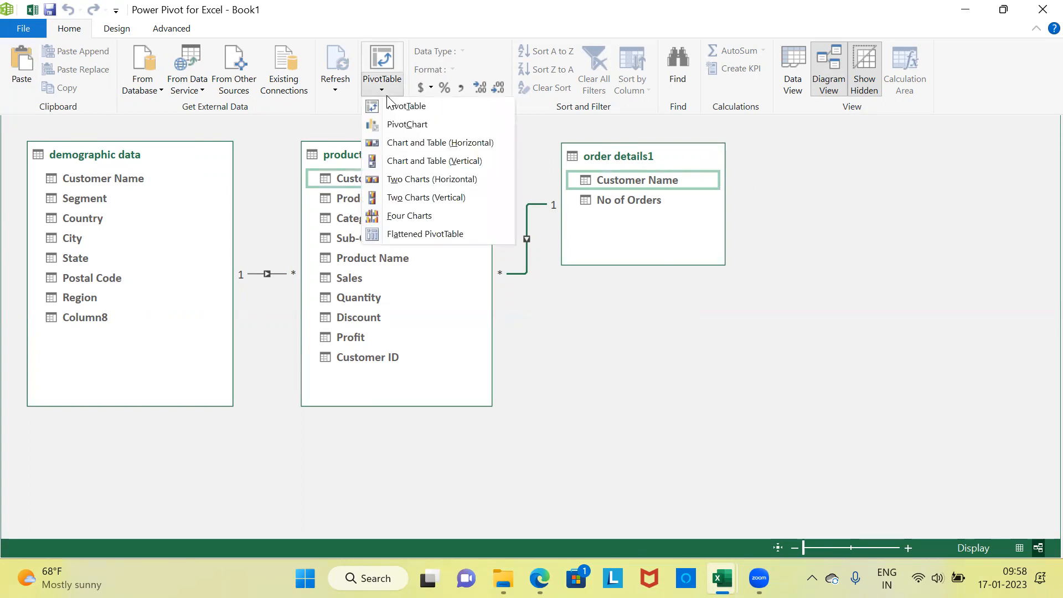
pyautogui.click(422, 111)
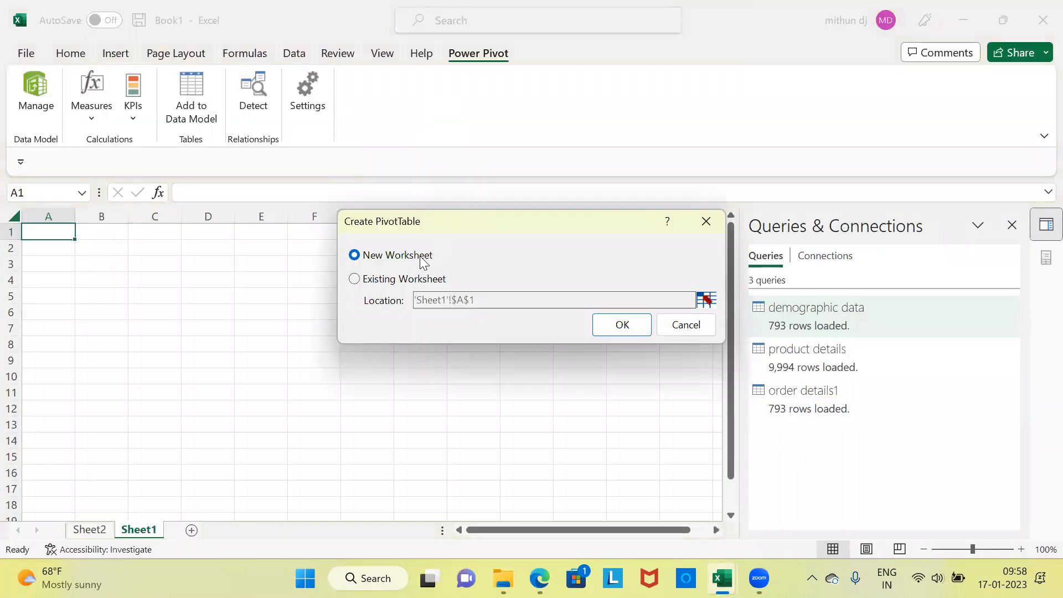
pyautogui.click(622, 327)
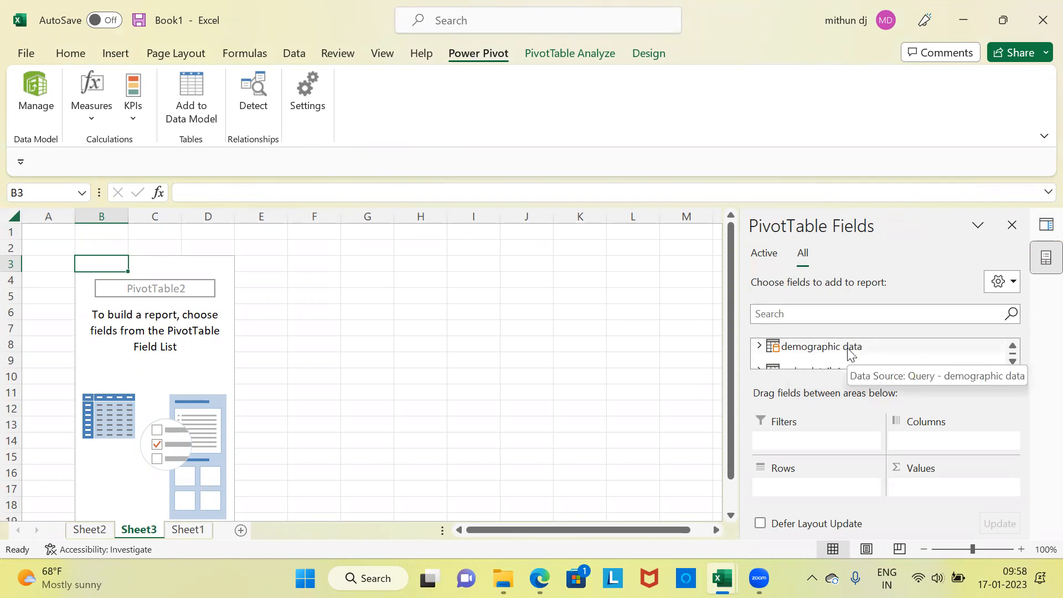
# Examine the tables available to the new PivotTable, including the fields of order details1
pyautogui.click(1014, 364)
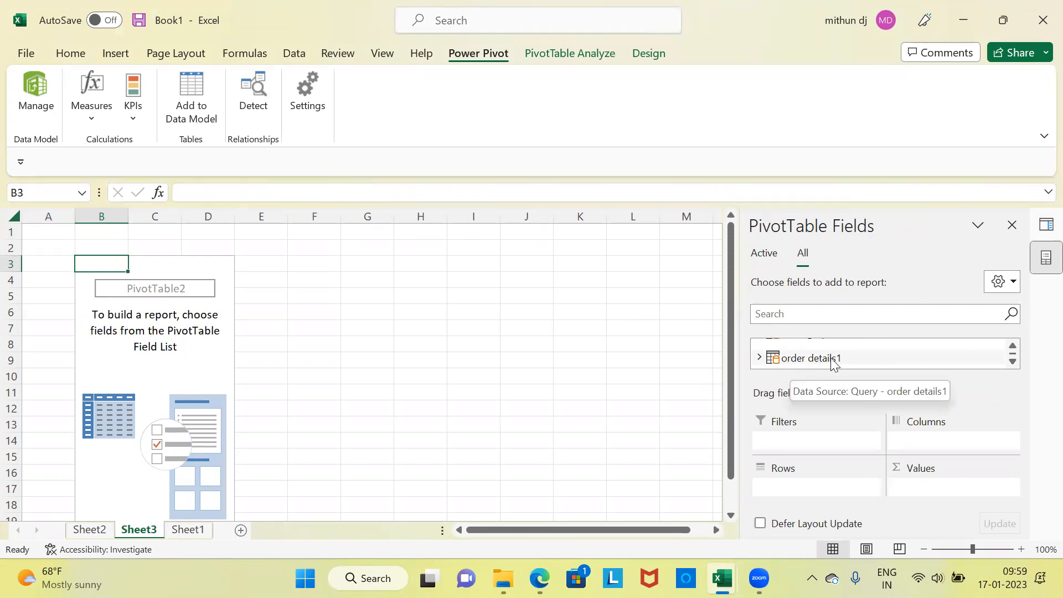
pyautogui.click(759, 357)
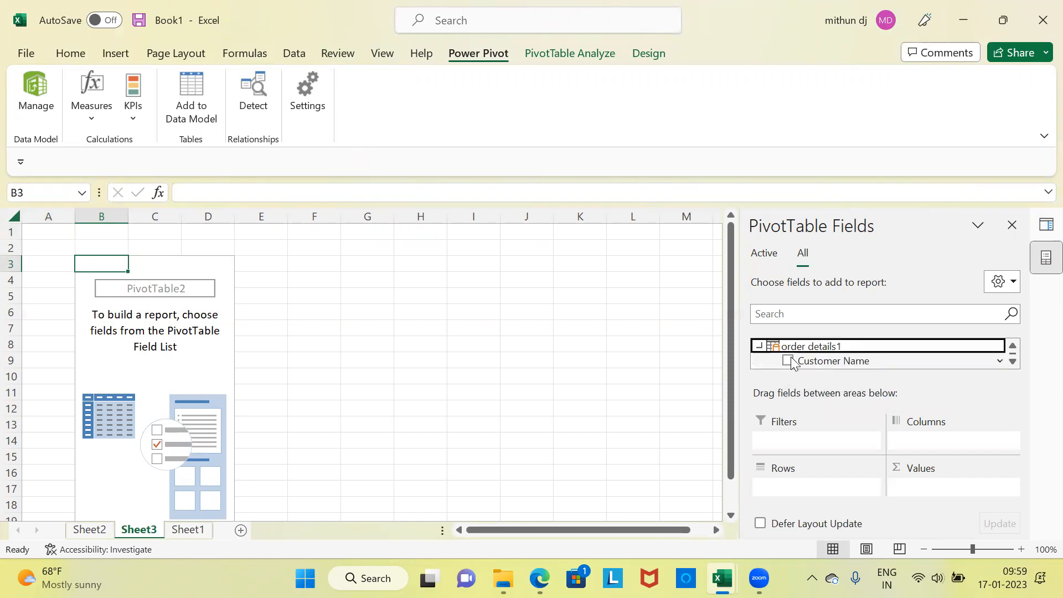
pyautogui.click(1011, 361)
pyautogui.click(1012, 361)
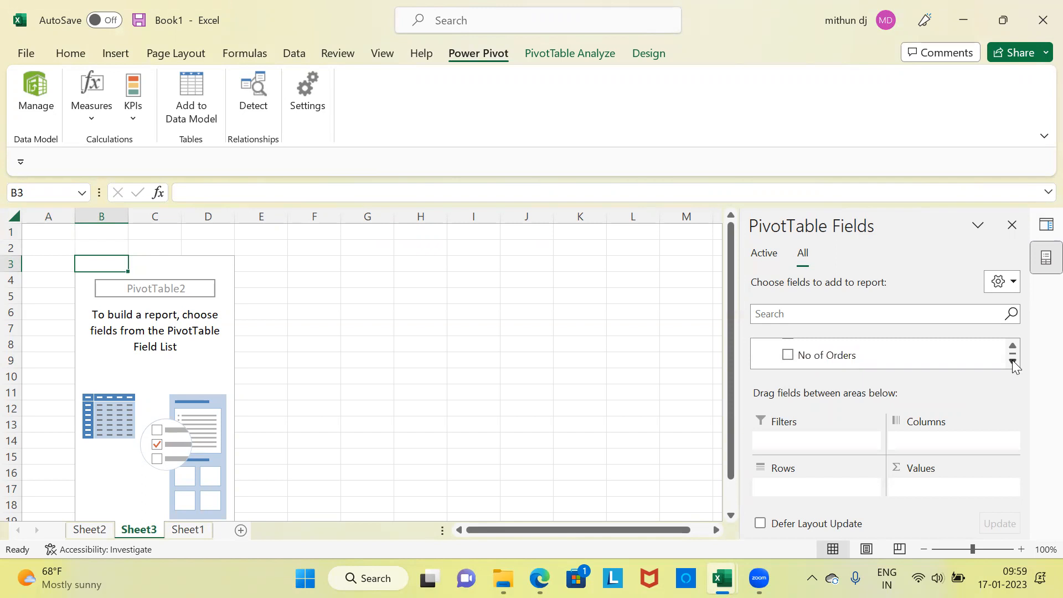
pyautogui.click(1012, 346)
pyautogui.click(1012, 345)
pyautogui.click(1012, 345)
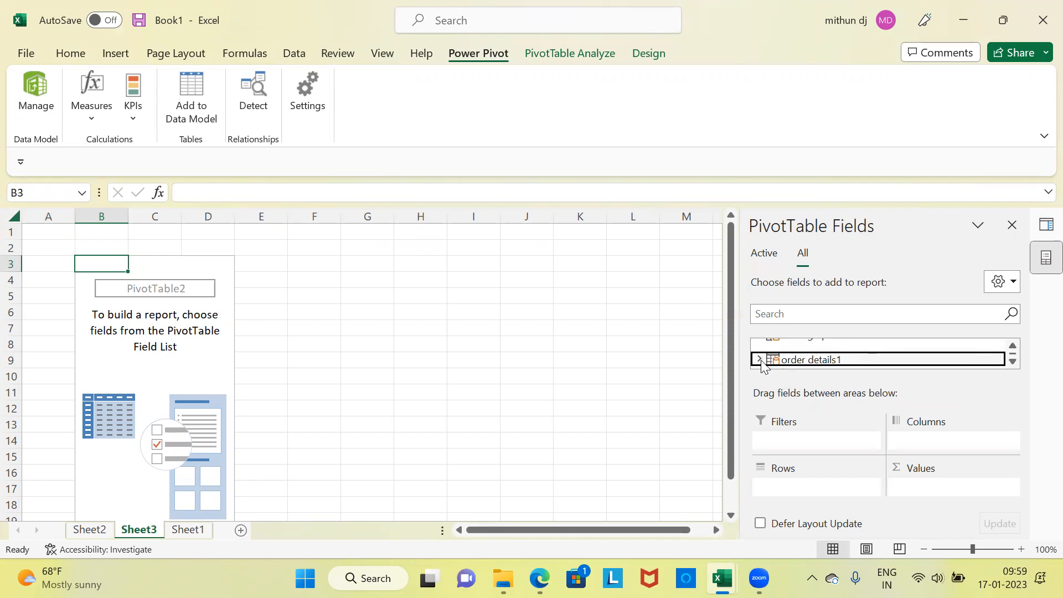
pyautogui.click(1012, 361)
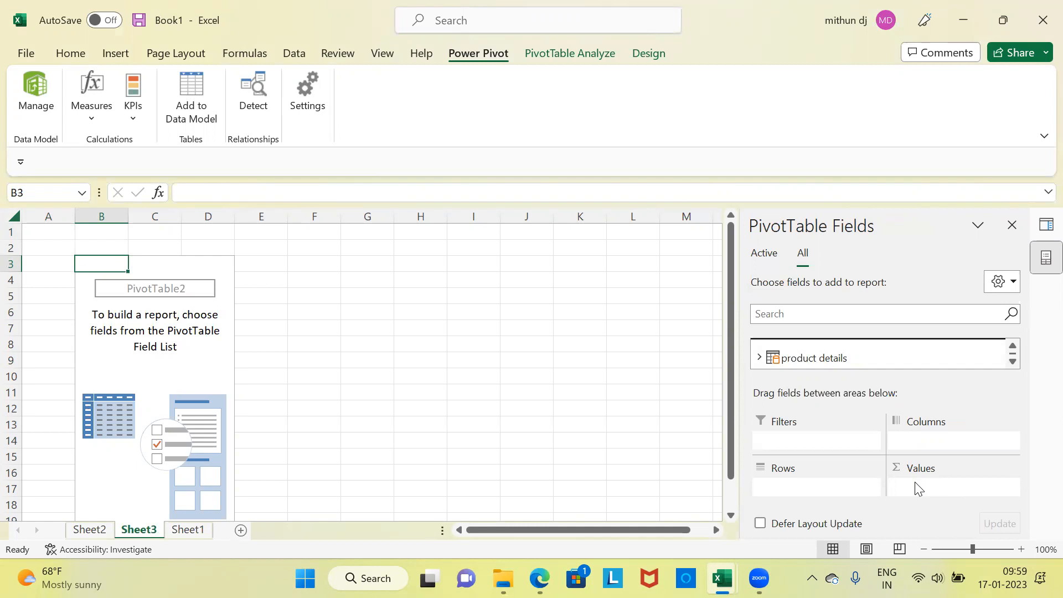
# Reopen the Power Pivot Data Model window
pyautogui.click(36, 92)
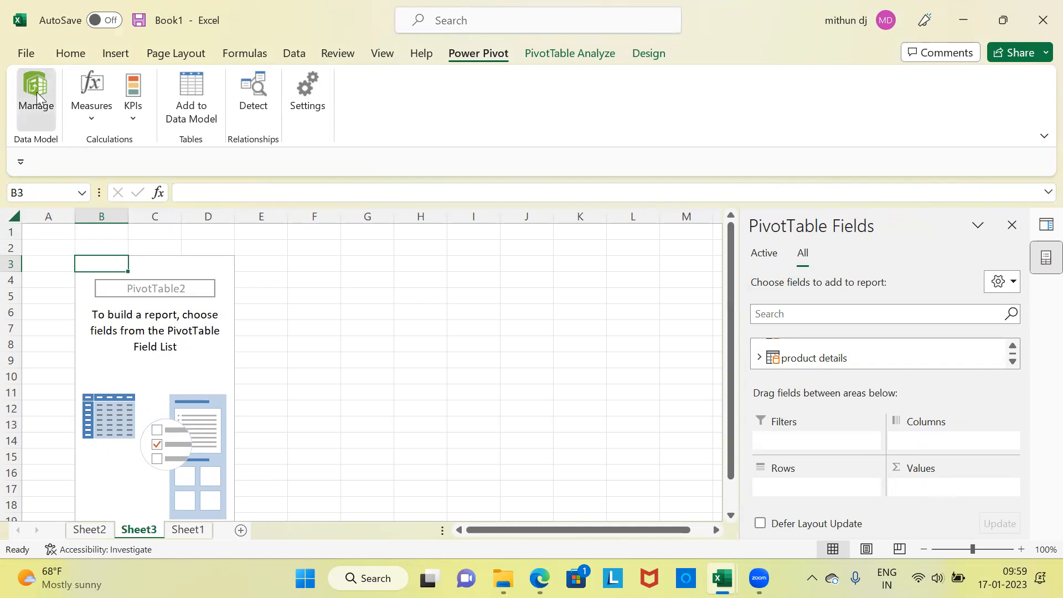